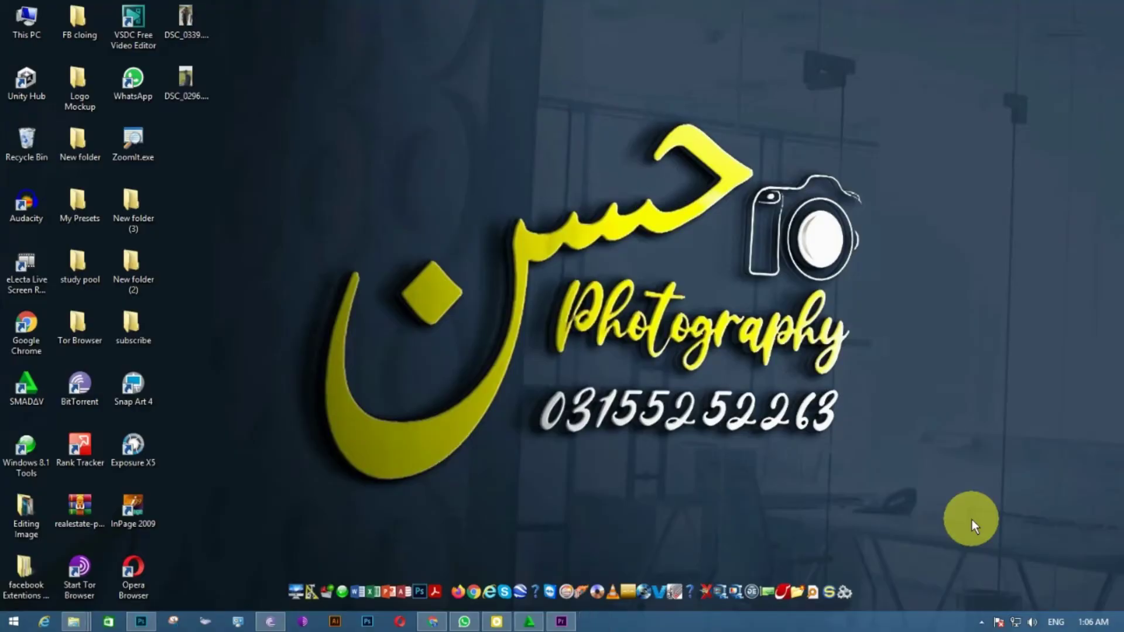
# - Restore the Photoshop window showing DSC_0026.JPG at 12.5% with its Background layer
pyautogui.click(141, 622)
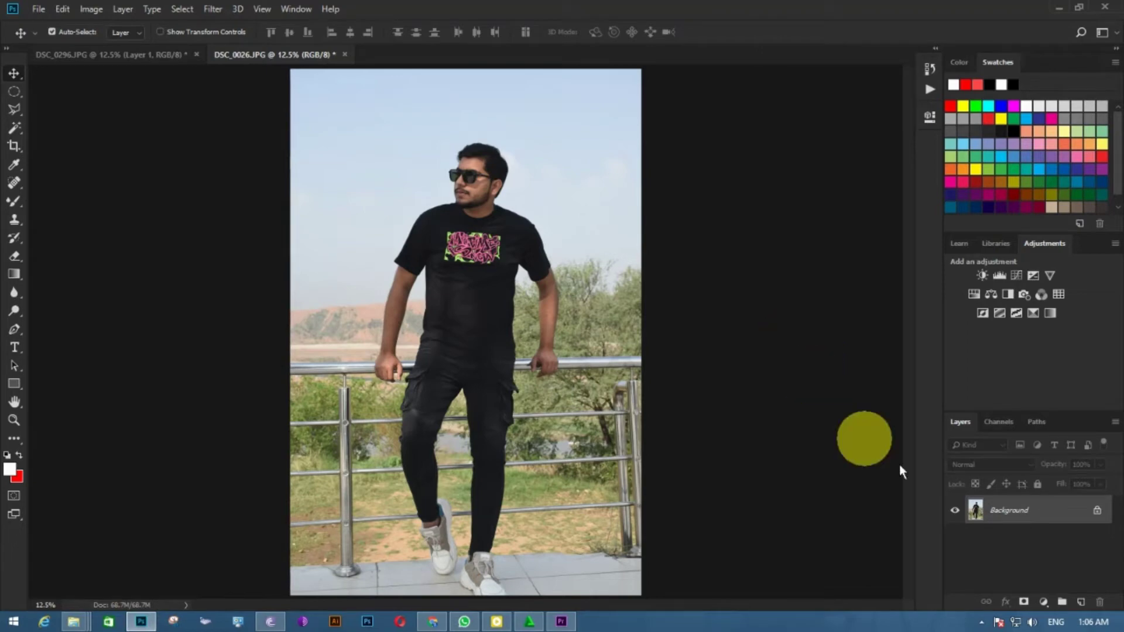
# - Duplicate the Background layer as Background copy and zoom in on the man's head
pyautogui.moveTo(1043, 510)
pyautogui.mouseDown()
pyautogui.moveTo(1083, 612)
pyautogui.moveTo(1081, 603)
pyautogui.mouseUp()
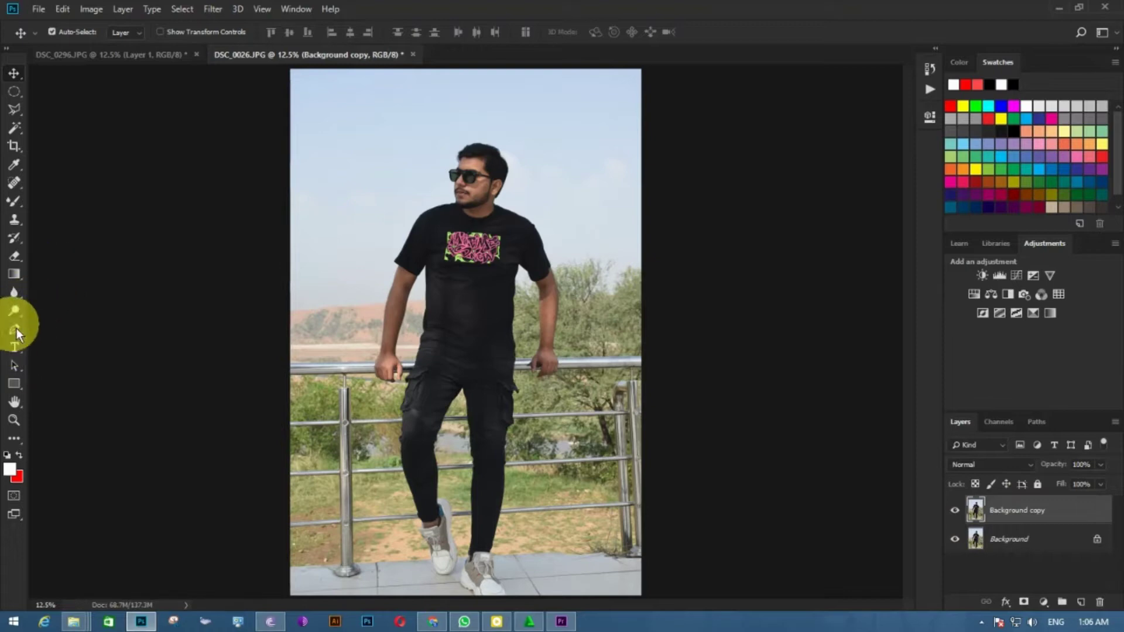
pyautogui.click(13, 421)
pyautogui.moveTo(503, 166)
pyautogui.mouseDown()
pyautogui.moveTo(584, 189)
pyautogui.moveTo(422, 245)
pyautogui.mouseUp()
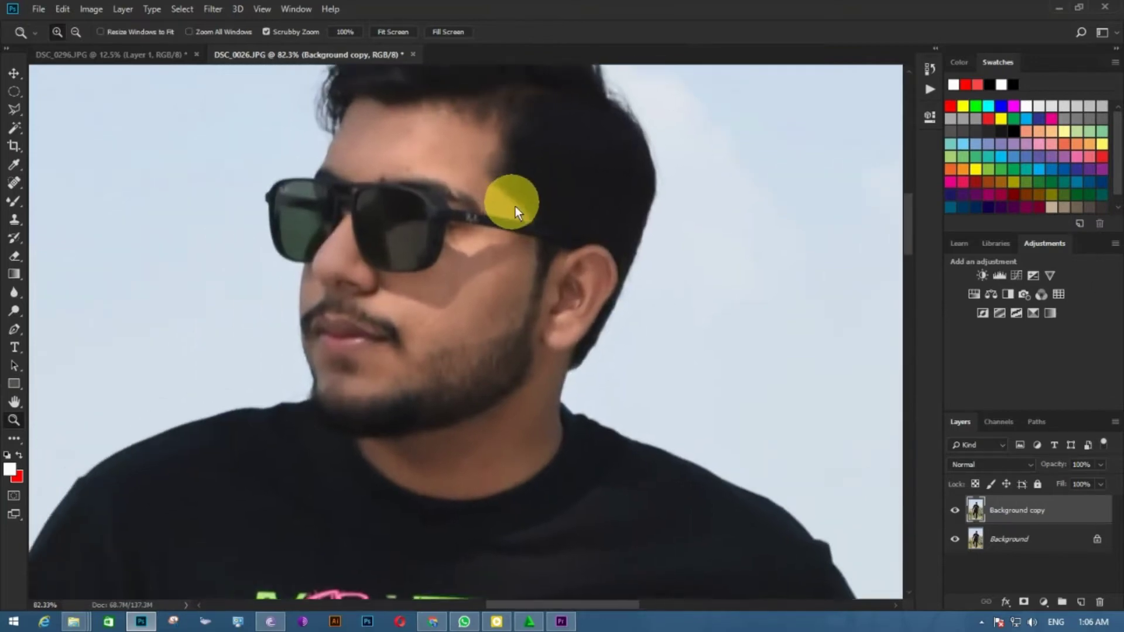
pyautogui.moveTo(384, 212)
pyautogui.mouseDown()
pyautogui.moveTo(522, 233)
pyautogui.moveTo(225, 10)
pyautogui.mouseUp()
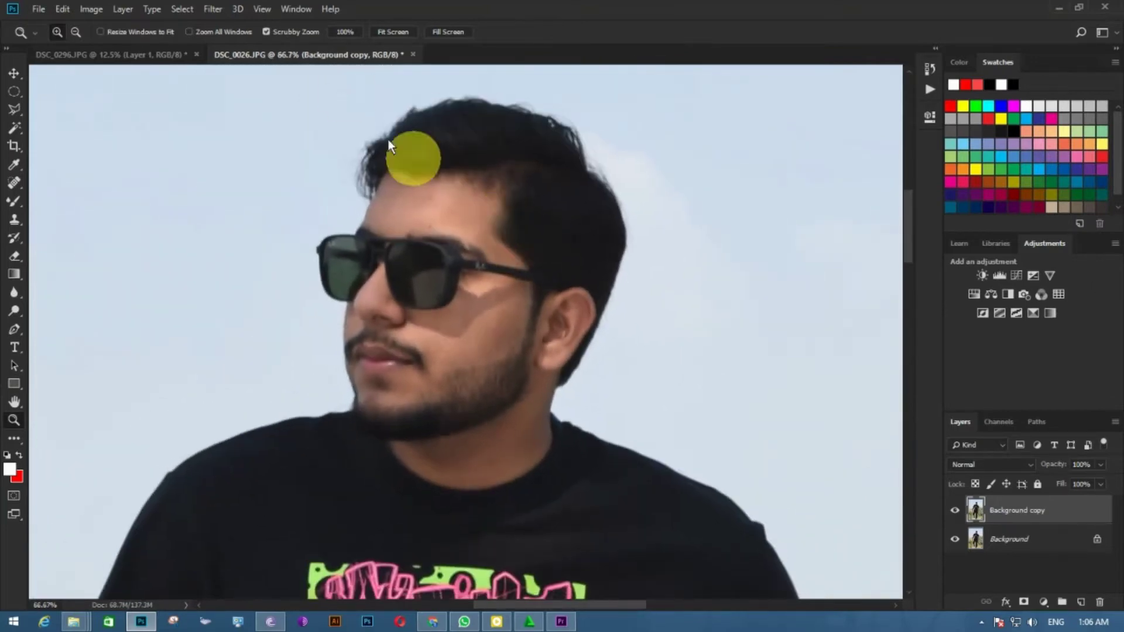
pyautogui.click(217, 11)
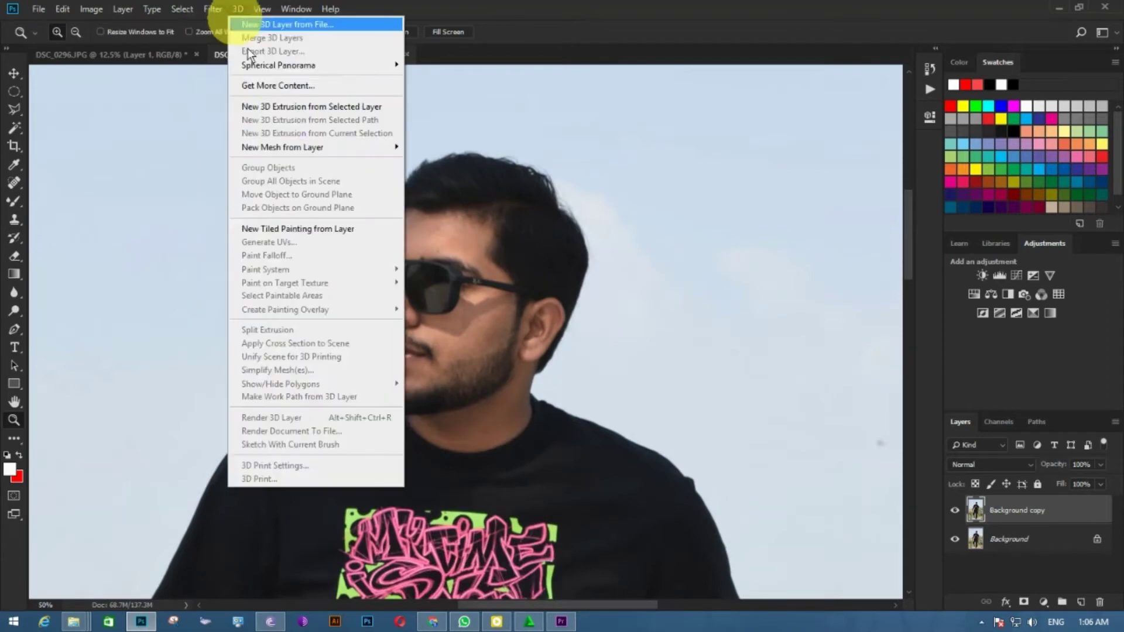
pyautogui.click(258, 95)
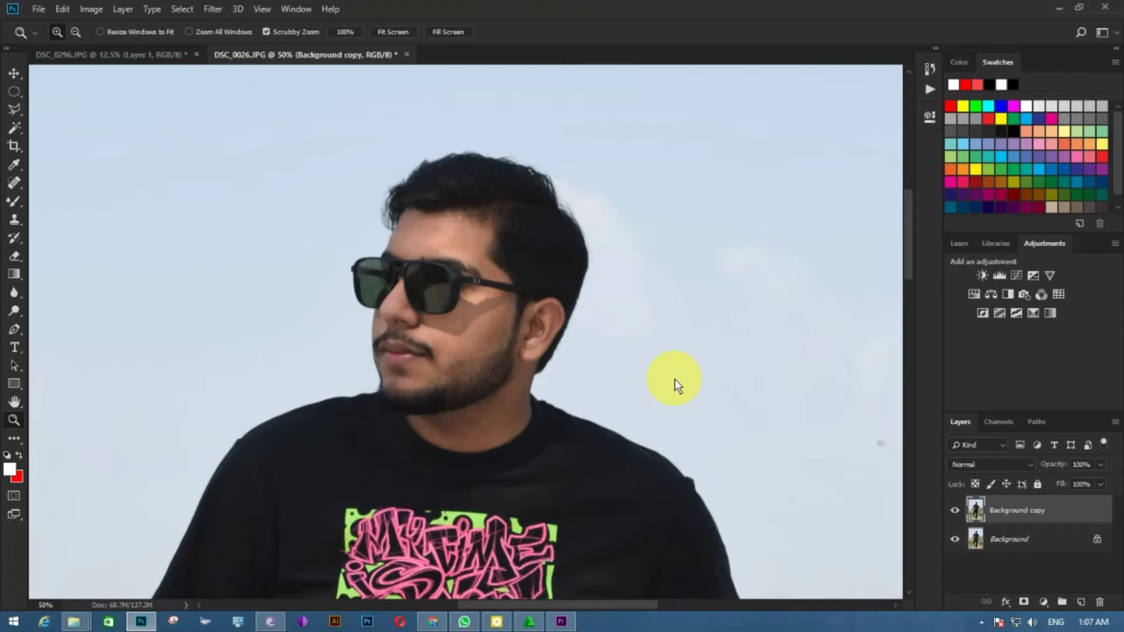
# - In Before/After view set Exposure -0.05, Contrast -43, Highlights +13, Shadows +8, Whites -4, Blacks +29, Clarity +10
pyautogui.hotkey('ctrl', 'shift', 'a')
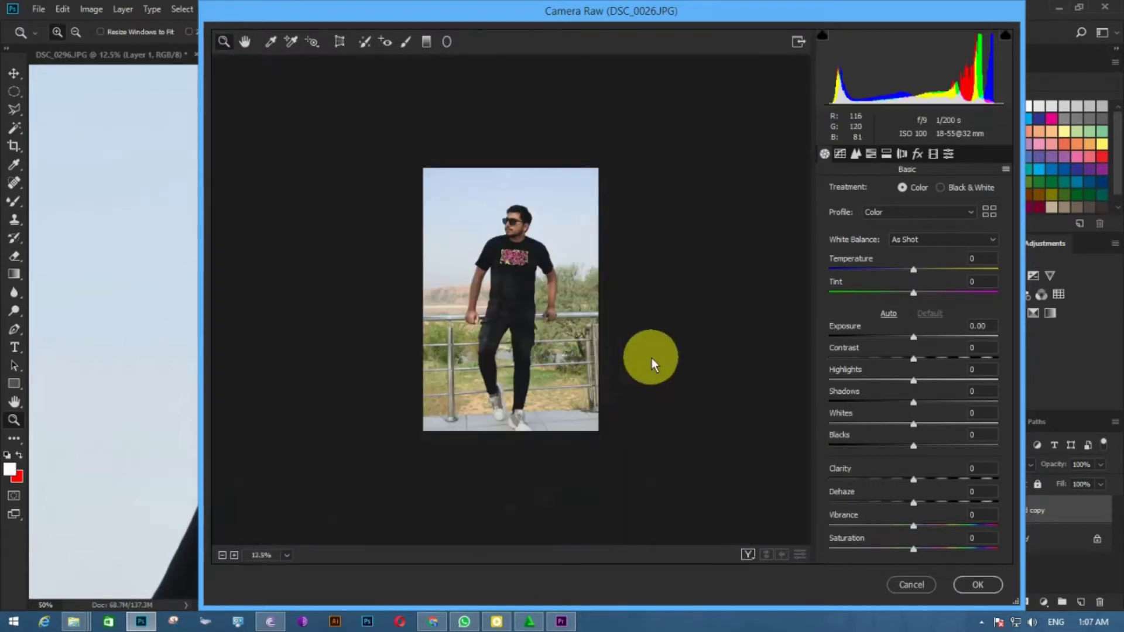
pyautogui.click(652, 359)
pyautogui.click(749, 555)
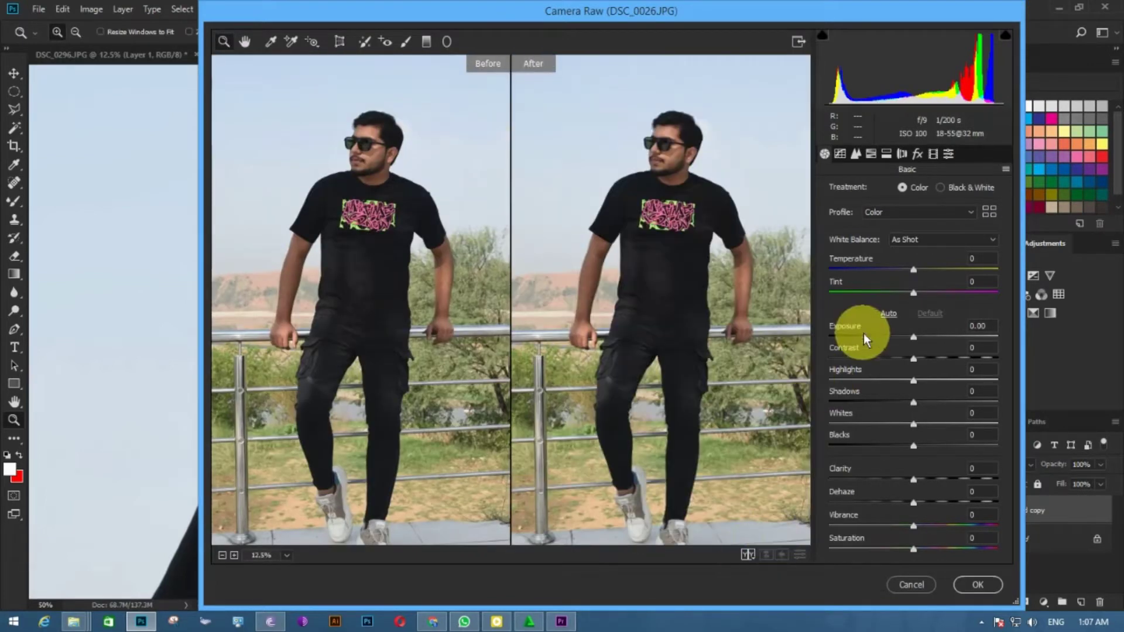
pyautogui.moveTo(913, 338)
pyautogui.mouseDown()
pyautogui.moveTo(925, 337)
pyautogui.moveTo(877, 357)
pyautogui.moveTo(929, 379)
pyautogui.moveTo(899, 379)
pyautogui.moveTo(937, 378)
pyautogui.moveTo(913, 401)
pyautogui.moveTo(973, 392)
pyautogui.moveTo(920, 392)
pyautogui.moveTo(859, 426)
pyautogui.moveTo(944, 421)
pyautogui.moveTo(910, 422)
pyautogui.moveTo(948, 442)
pyautogui.moveTo(909, 442)
pyautogui.moveTo(939, 437)
pyautogui.mouseUp()
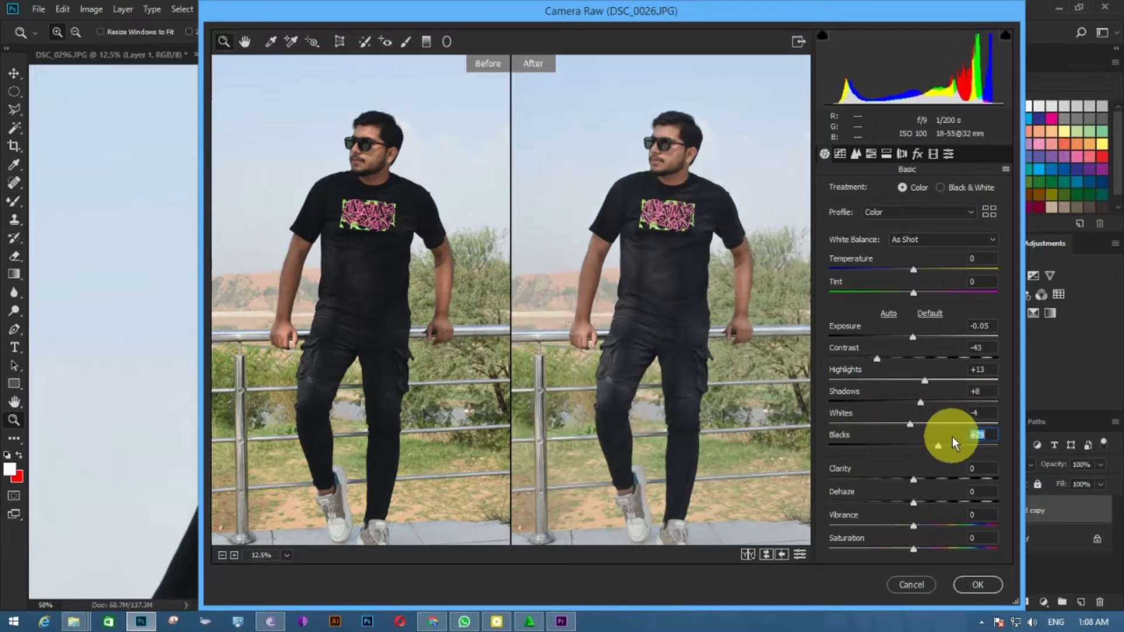
pyautogui.moveTo(914, 480)
pyautogui.mouseDown()
pyautogui.moveTo(934, 478)
pyautogui.moveTo(921, 478)
pyautogui.mouseUp()
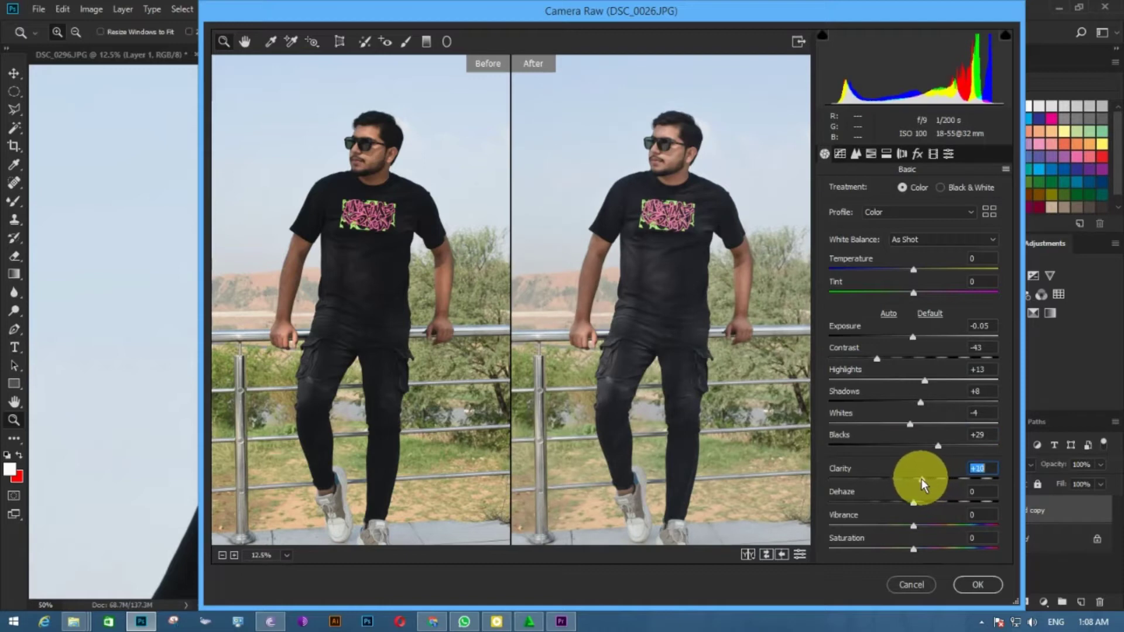
# - Add a light post-crop vignette from the Effects settings
pyautogui.click(902, 154)
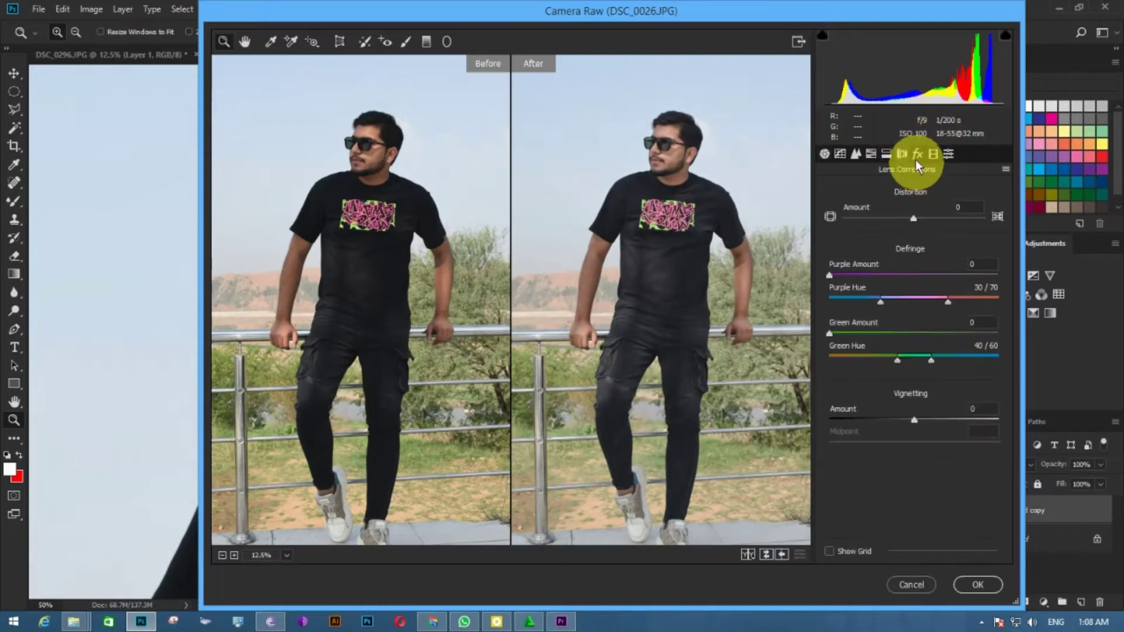
pyautogui.click(888, 154)
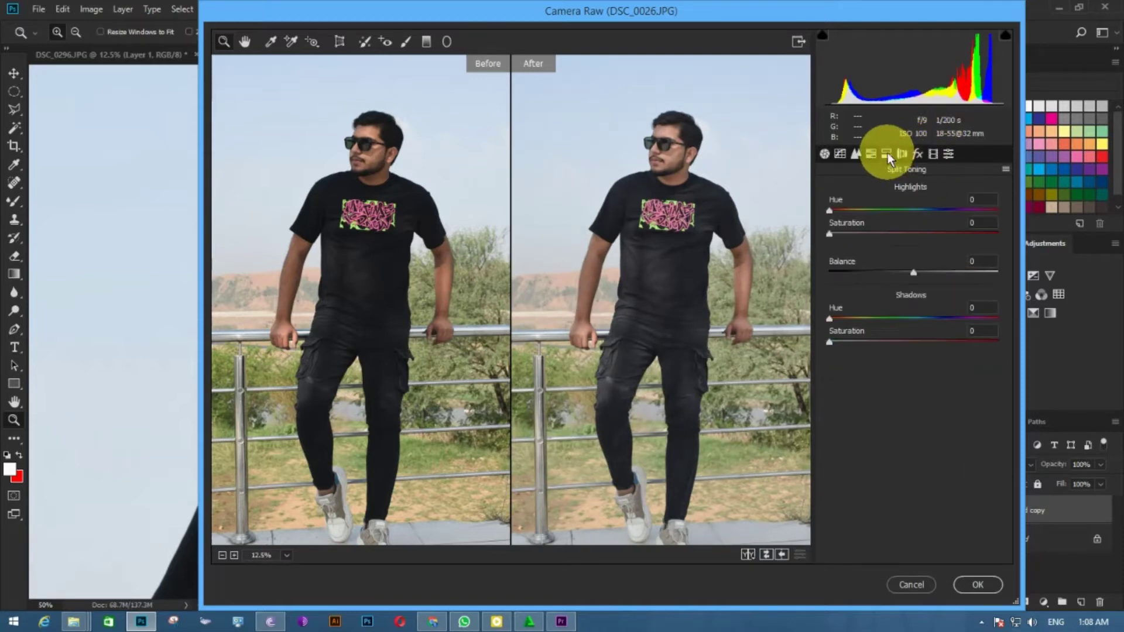
pyautogui.click(917, 155)
pyautogui.moveTo(914, 337); pyautogui.dragTo(903, 338)
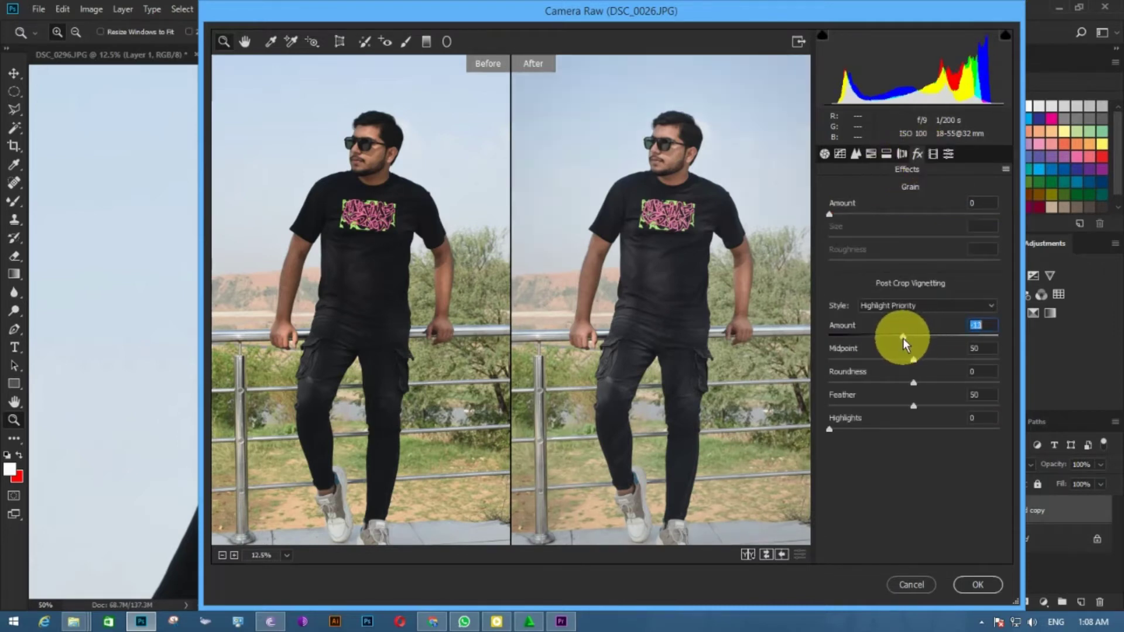
# - Bring up the HSL Adjustments and try shifting the Greens hue
pyautogui.click(902, 156)
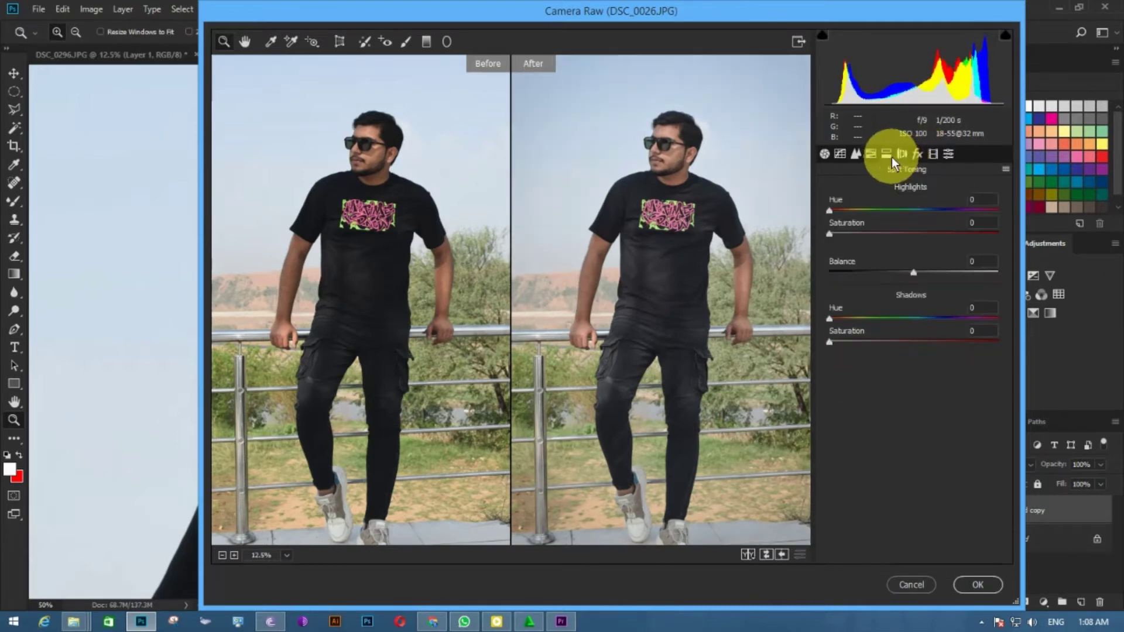
pyautogui.click(875, 157)
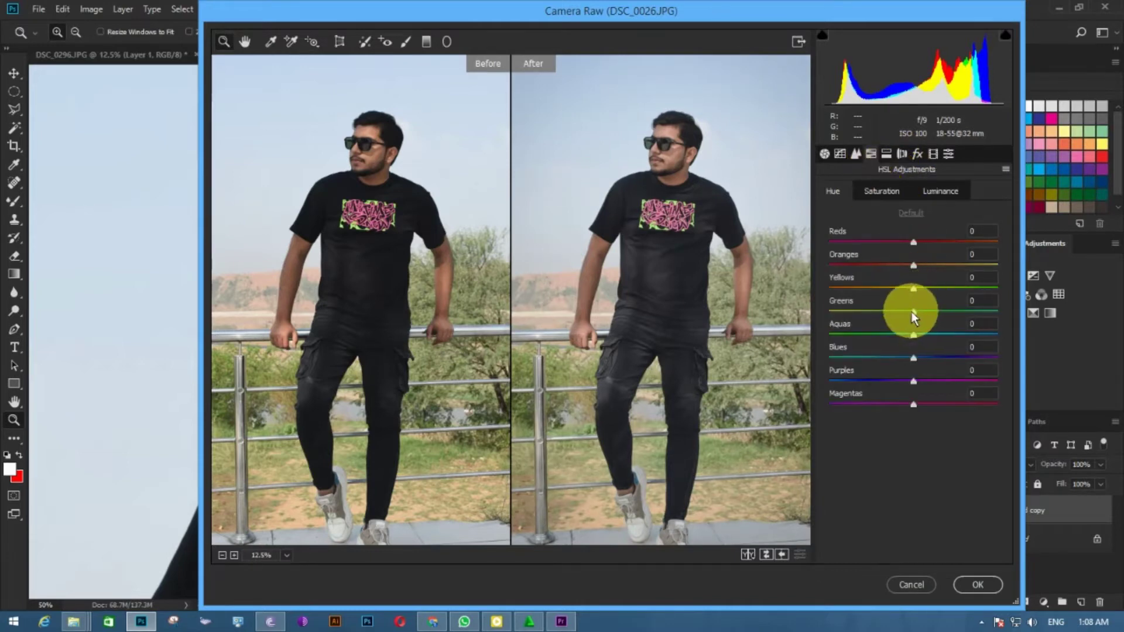
pyautogui.moveTo(913, 311)
pyautogui.mouseDown()
pyautogui.moveTo(839, 308)
pyautogui.moveTo(869, 313)
pyautogui.mouseUp()
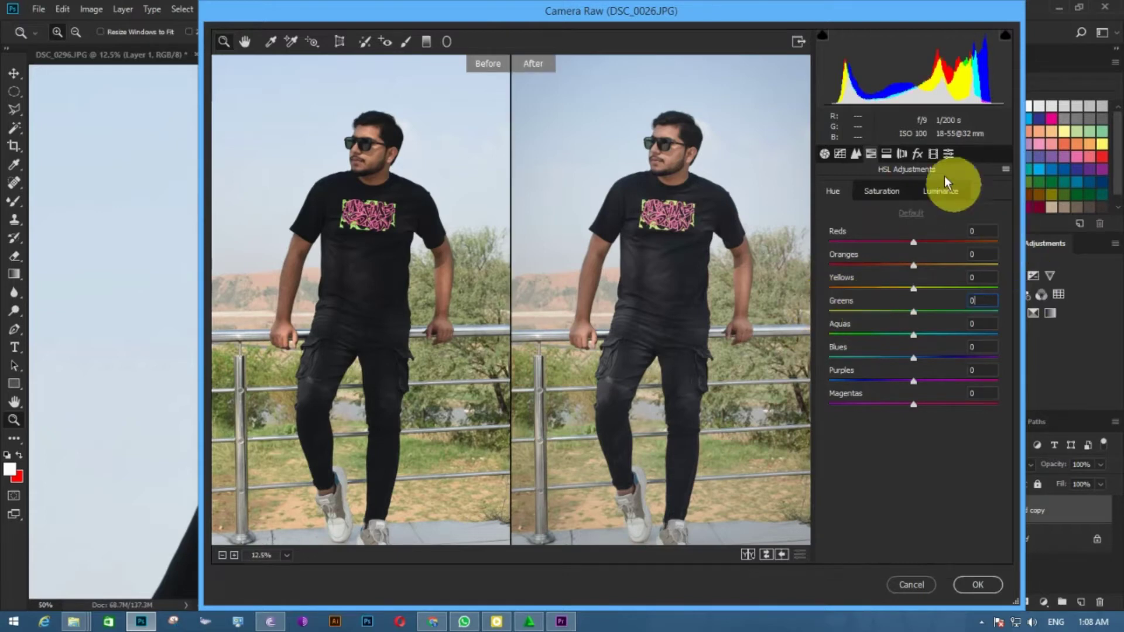
# - Set Calibration primaries: Red Hue +100, Red Saturation -100, Green Hue +100, Green Saturation -100, Blue Saturation +93
pyautogui.click(933, 153)
pyautogui.moveTo(913, 289); pyautogui.dragTo(998, 299)
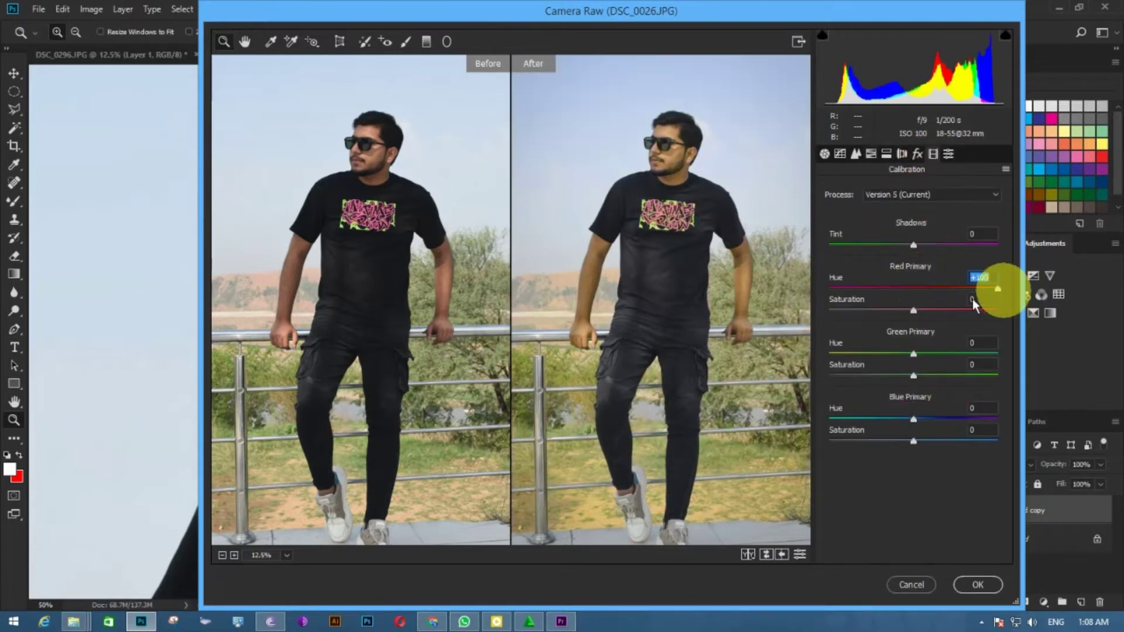
pyautogui.moveTo(915, 309); pyautogui.dragTo(822, 303)
pyautogui.moveTo(913, 354); pyautogui.dragTo(998, 355)
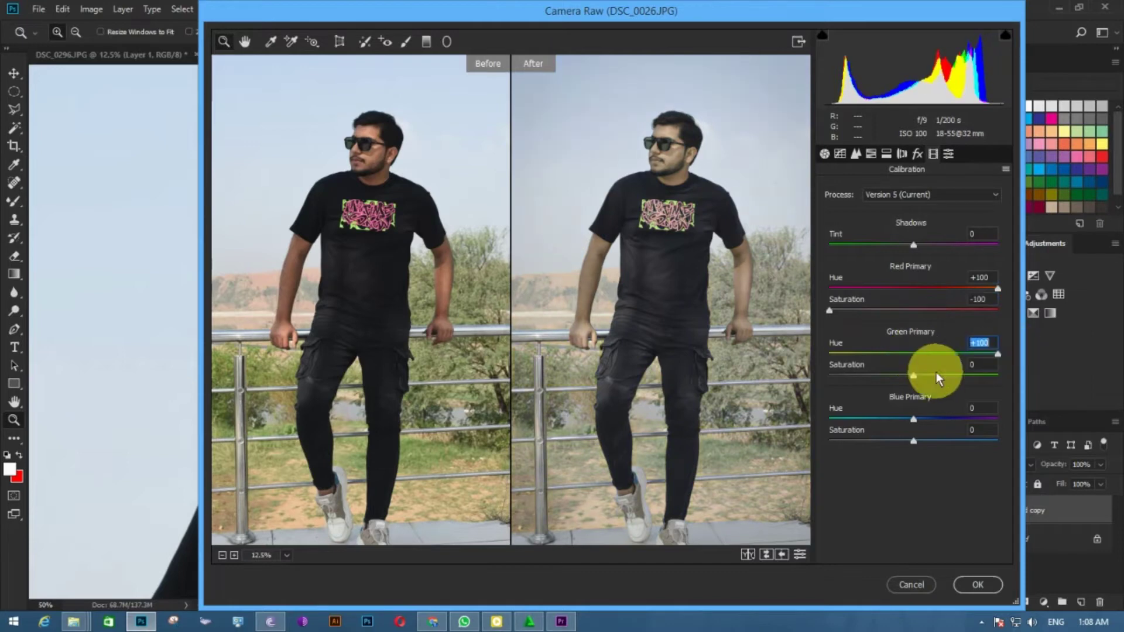
pyautogui.moveTo(915, 377); pyautogui.dragTo(829, 375)
pyautogui.moveTo(912, 418); pyautogui.dragTo(829, 415)
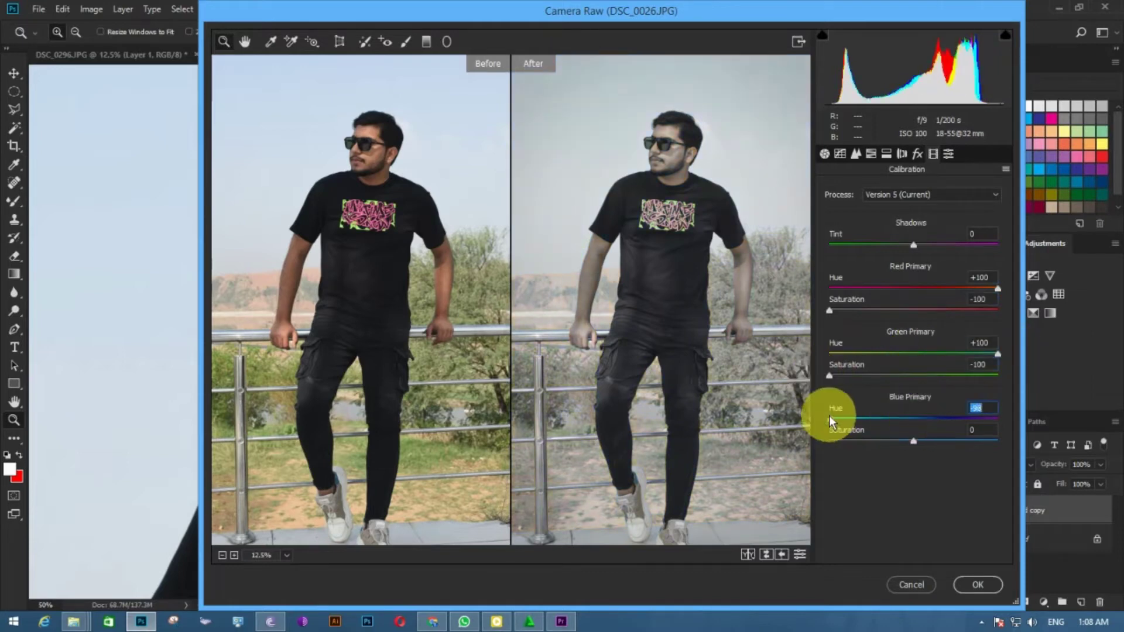
pyautogui.moveTo(913, 440); pyautogui.dragTo(995, 435)
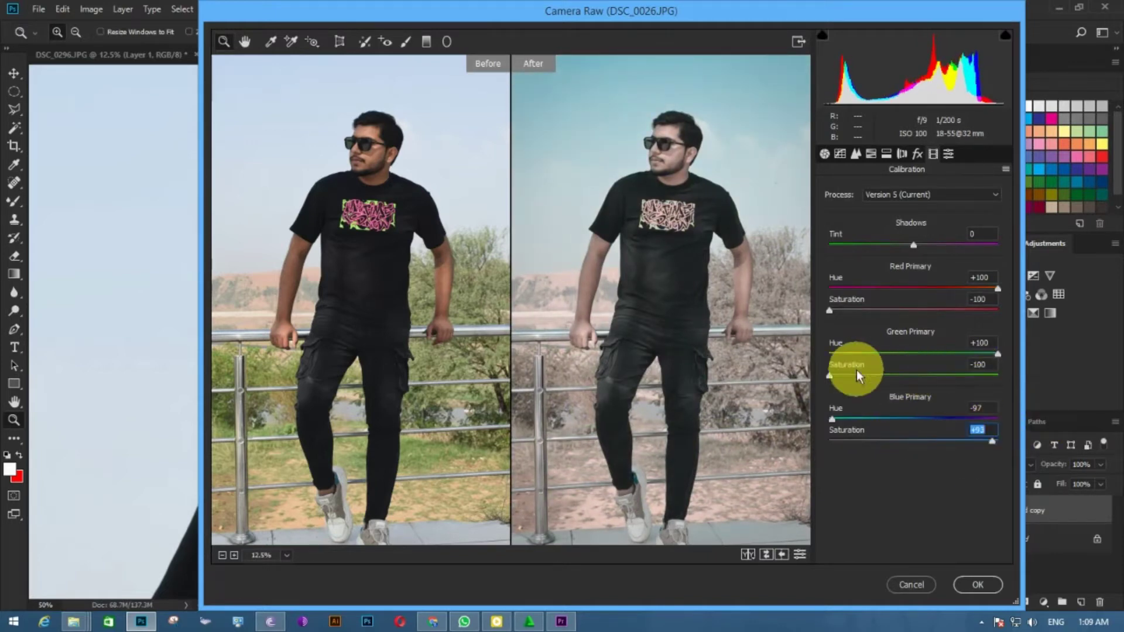
# - Refine calibration to Green Saturation -55, Blue Hue -100, Green Hue +58, Red Saturation -47
pyautogui.moveTo(829, 376); pyautogui.dragTo(867, 379)
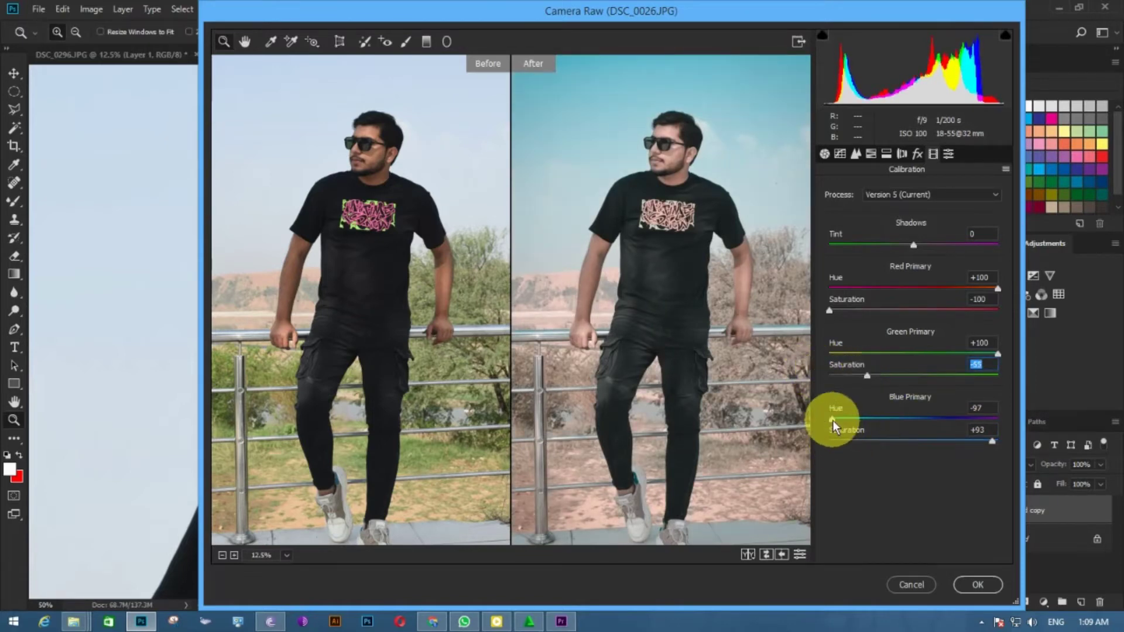
pyautogui.moveTo(833, 421)
pyautogui.mouseDown()
pyautogui.moveTo(859, 420)
pyautogui.moveTo(815, 420)
pyautogui.mouseUp()
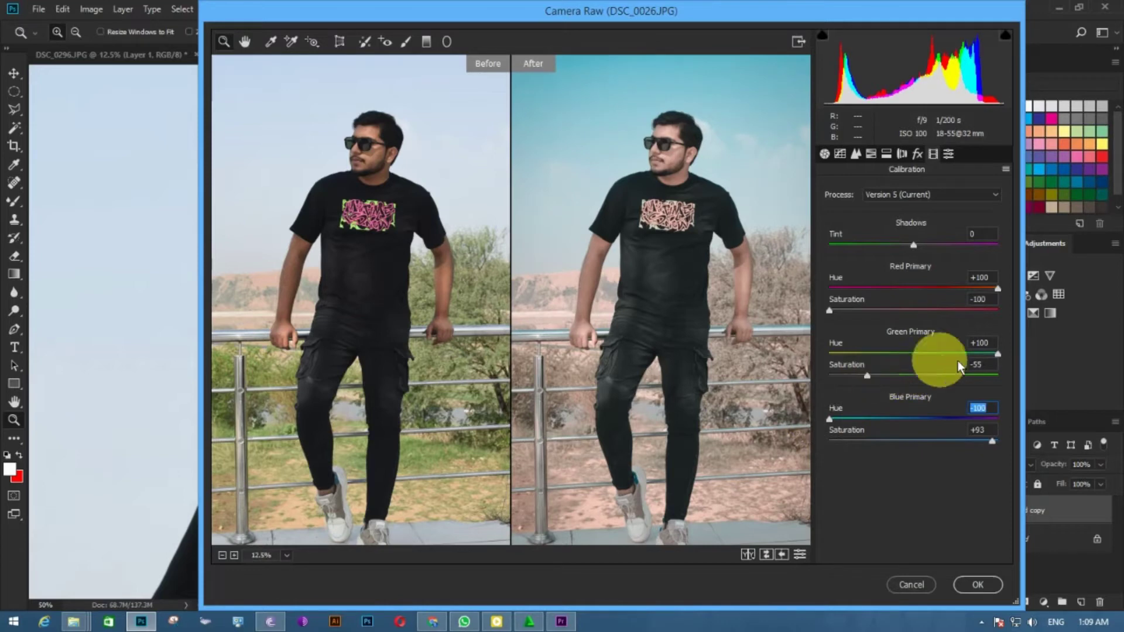
pyautogui.moveTo(997, 354); pyautogui.dragTo(960, 356)
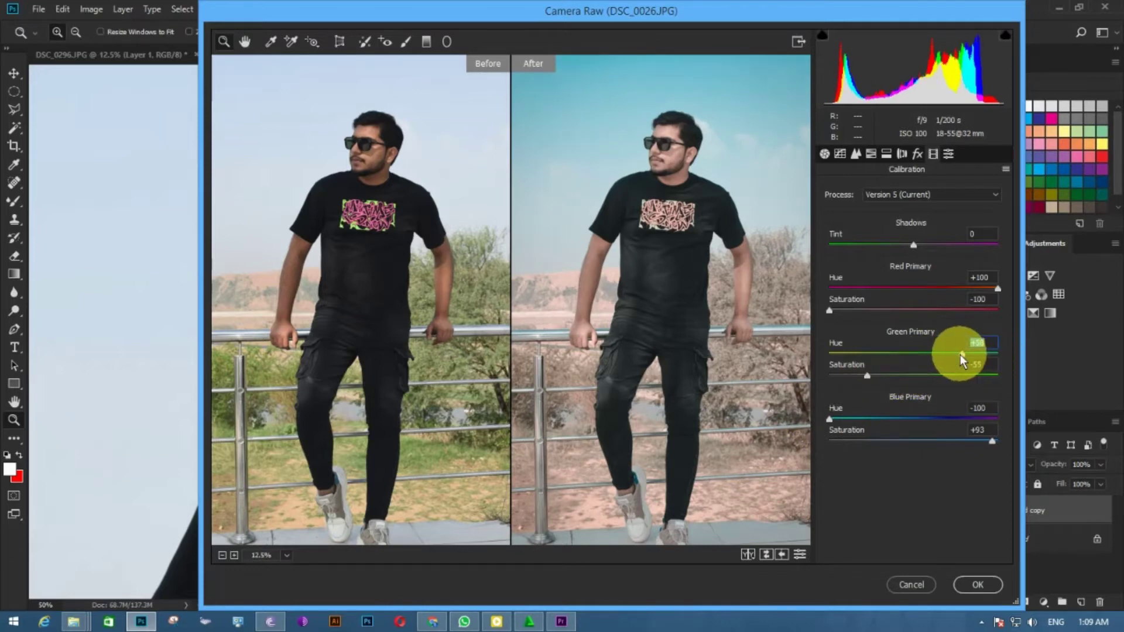
pyautogui.moveTo(830, 310)
pyautogui.mouseDown()
pyautogui.moveTo(876, 310)
pyautogui.moveTo(859, 310)
pyautogui.mouseUp()
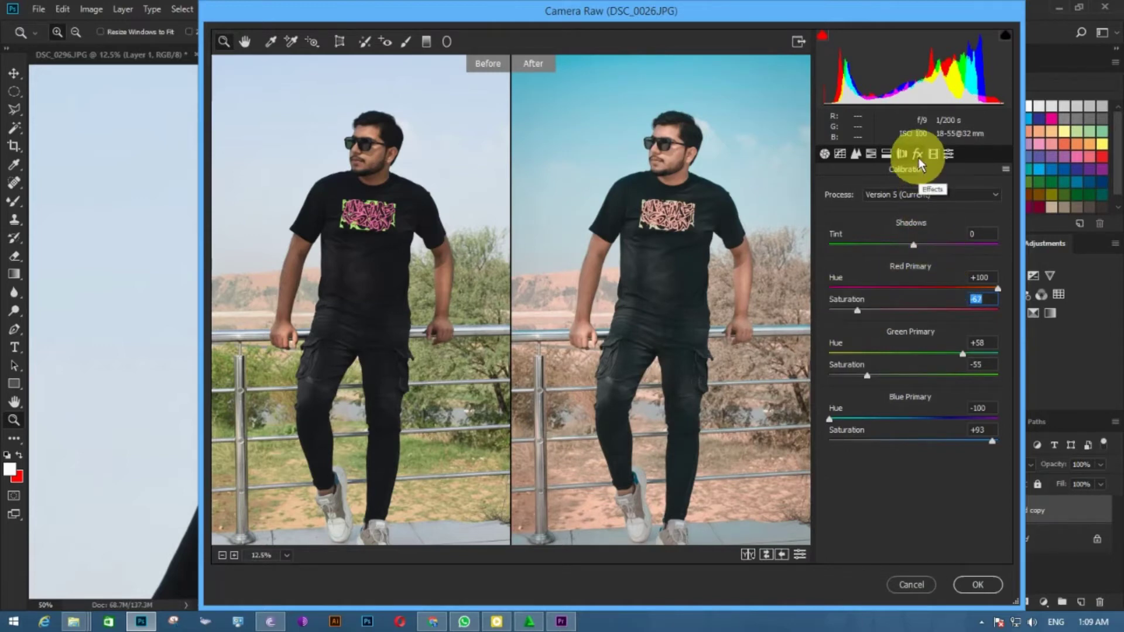
# - Set the HSL Aquas hue to -57, leaving the Oranges hue at 0
pyautogui.click(872, 153)
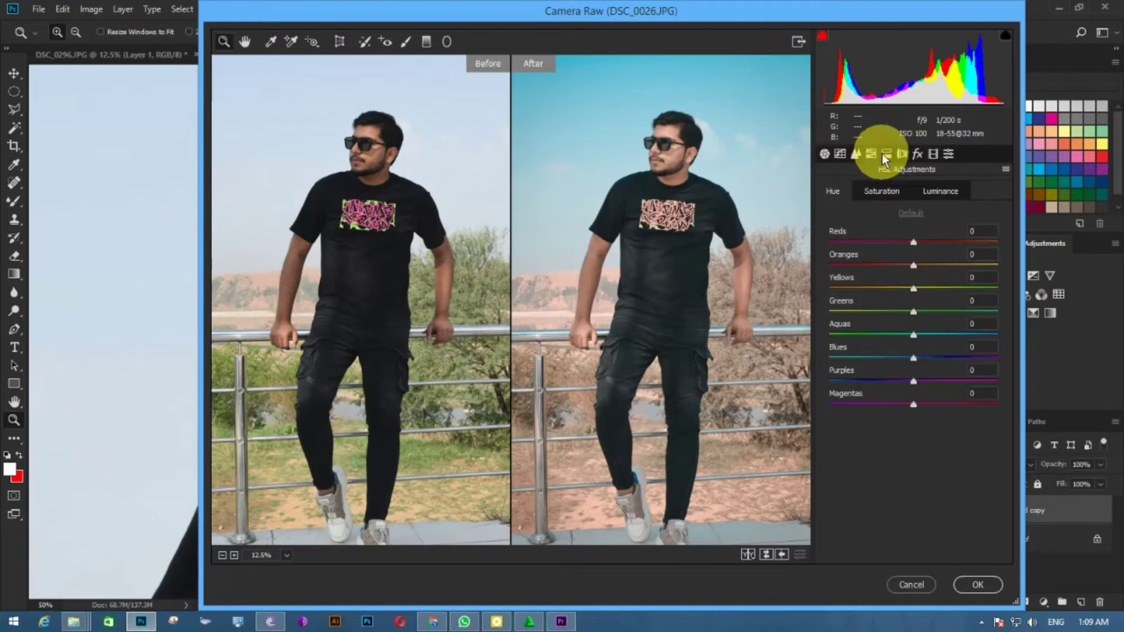
pyautogui.moveTo(915, 333); pyautogui.dragTo(865, 334)
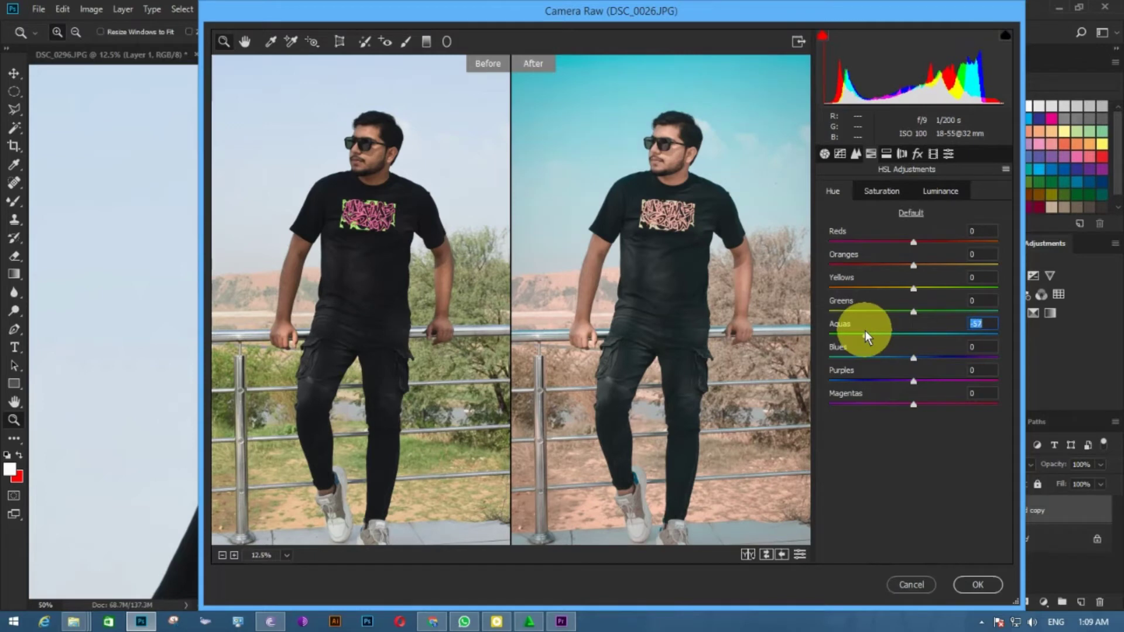
pyautogui.moveTo(914, 265)
pyautogui.mouseDown()
pyautogui.moveTo(956, 266)
pyautogui.moveTo(925, 277)
pyautogui.mouseUp()
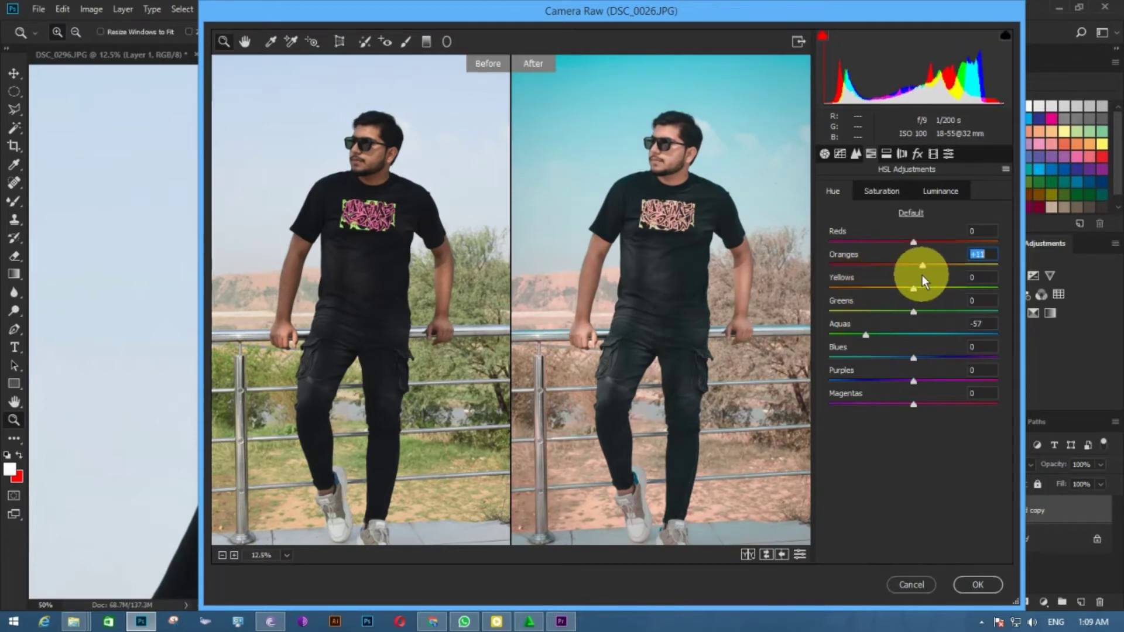
pyautogui.doubleClick(925, 275)
# - Give Oranges saturation +23 and luminance +22, then apply the Camera Raw filter
pyautogui.click(898, 202)
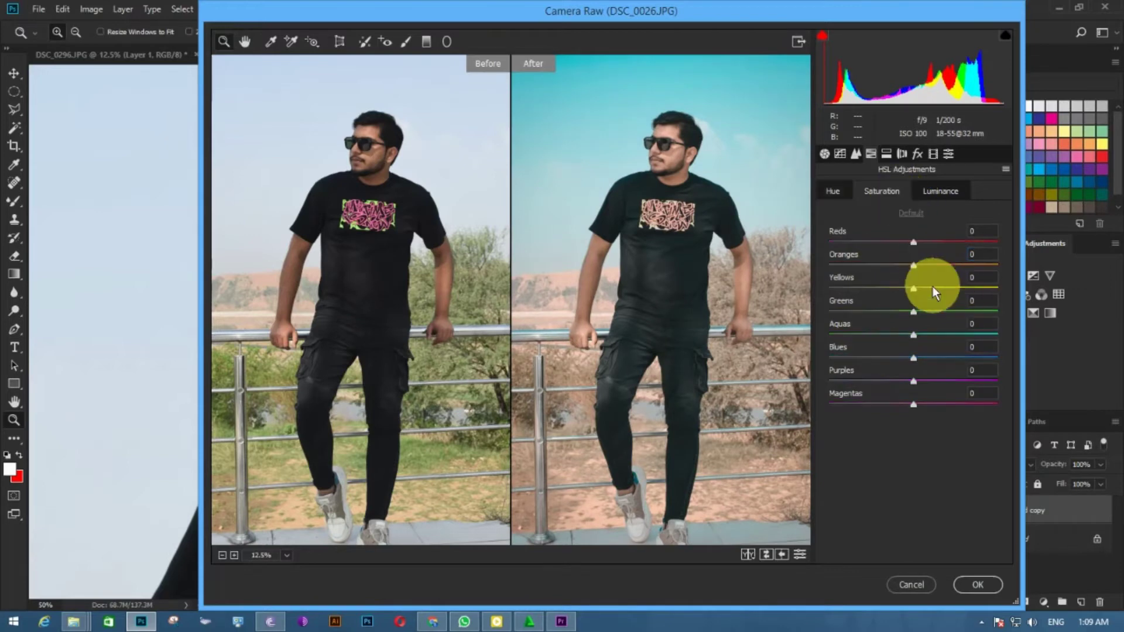
pyautogui.moveTo(912, 264); pyautogui.dragTo(947, 267)
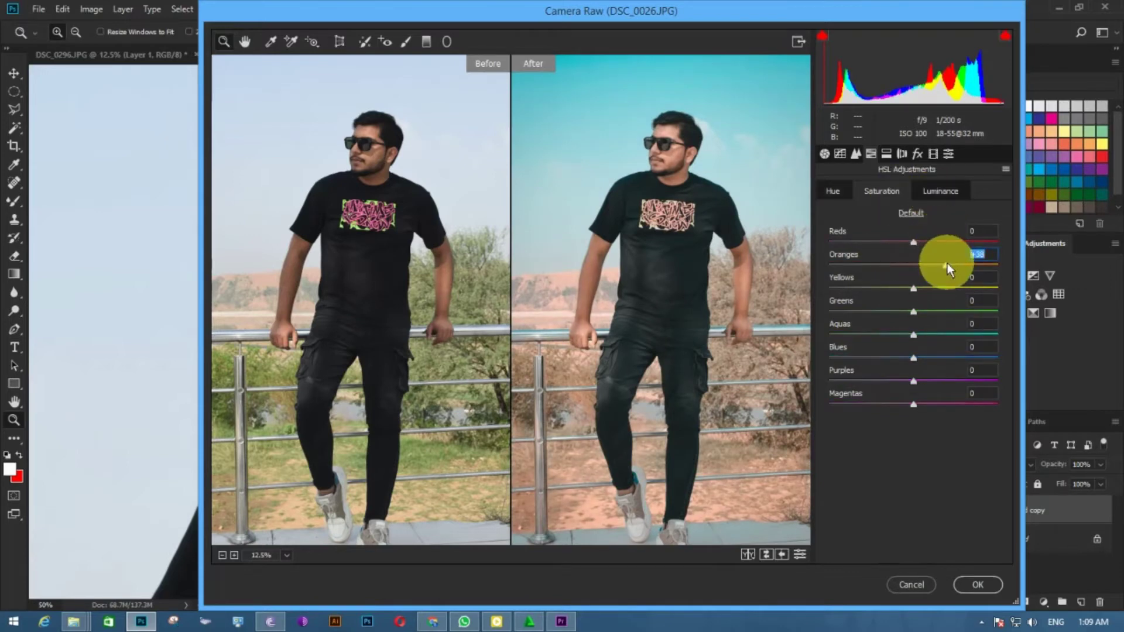
pyautogui.moveTo(948, 268); pyautogui.dragTo(931, 267)
pyautogui.click(941, 192)
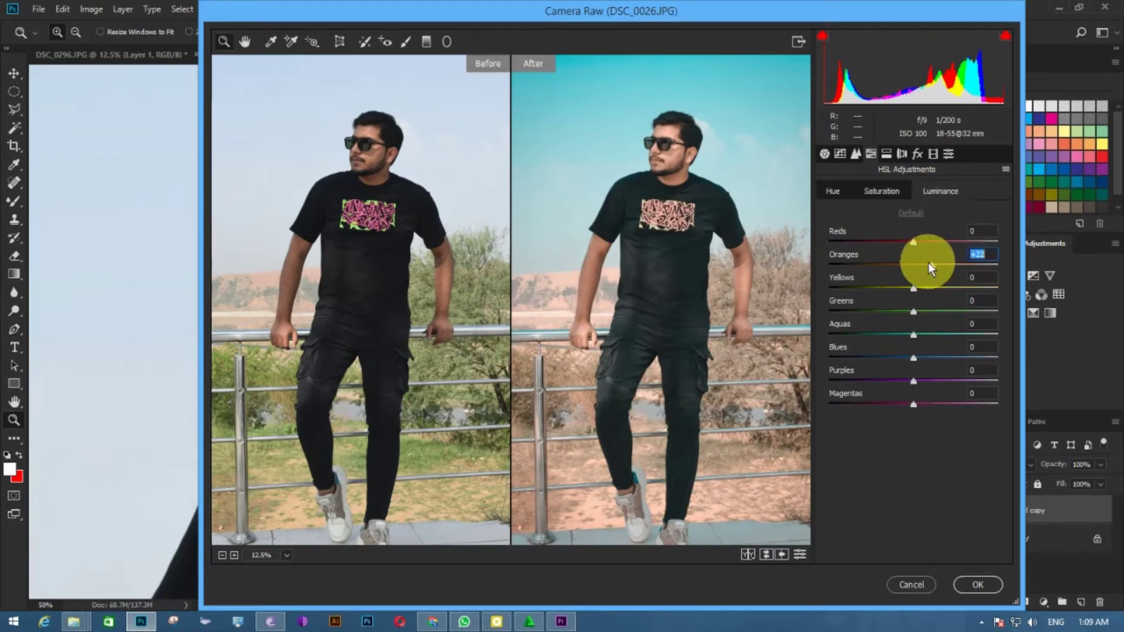
pyautogui.click(836, 201)
pyautogui.click(986, 587)
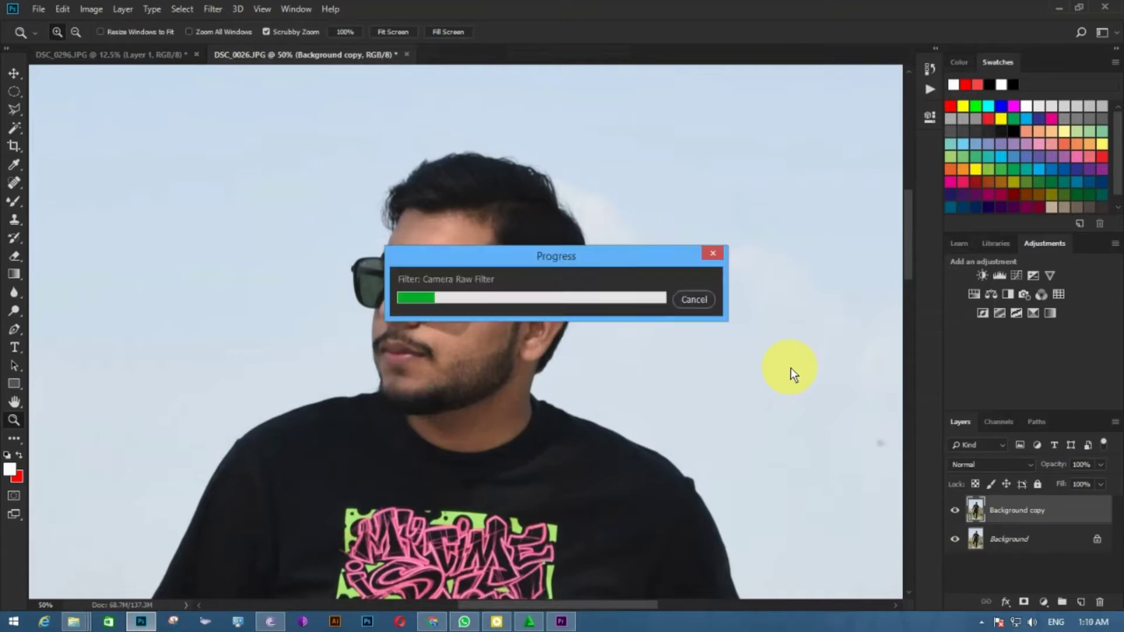
# - Outline the shadow patch on the cheek below the sunglasses with the Polygonal Lasso
pyautogui.hotkey('ctrl', '+')
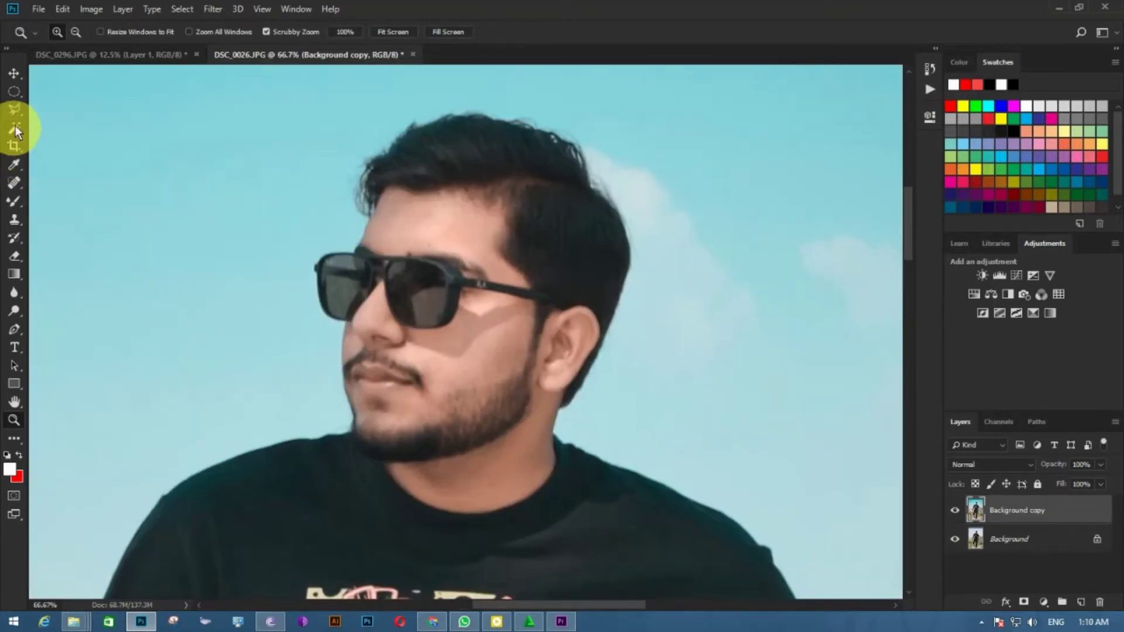
pyautogui.click(14, 108)
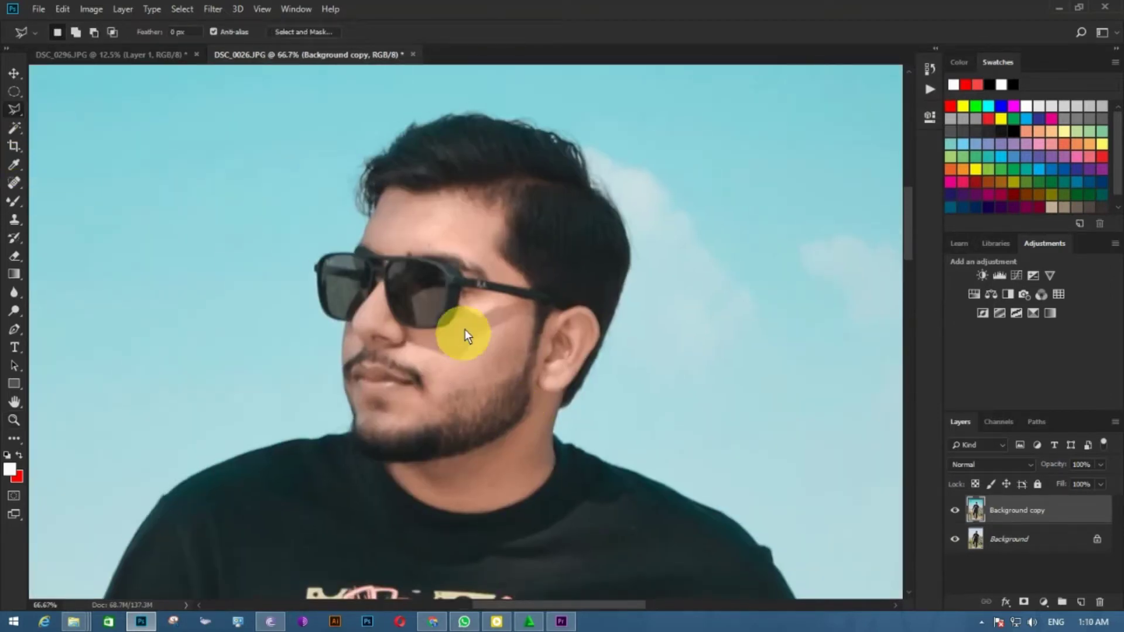
pyautogui.click(533, 313)
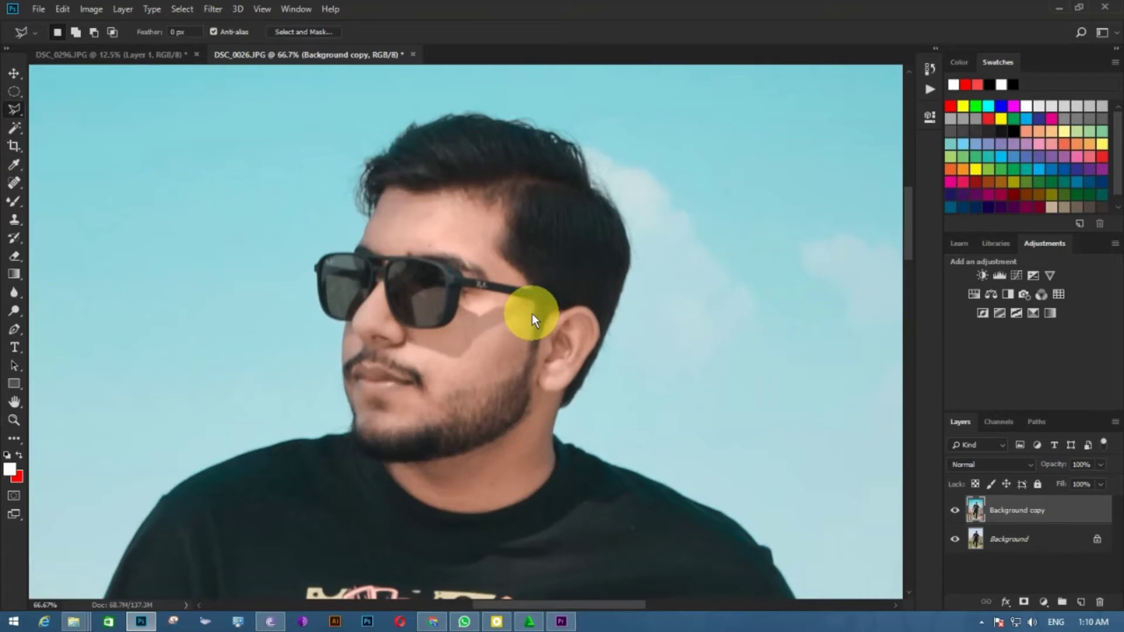
pyautogui.click(523, 369)
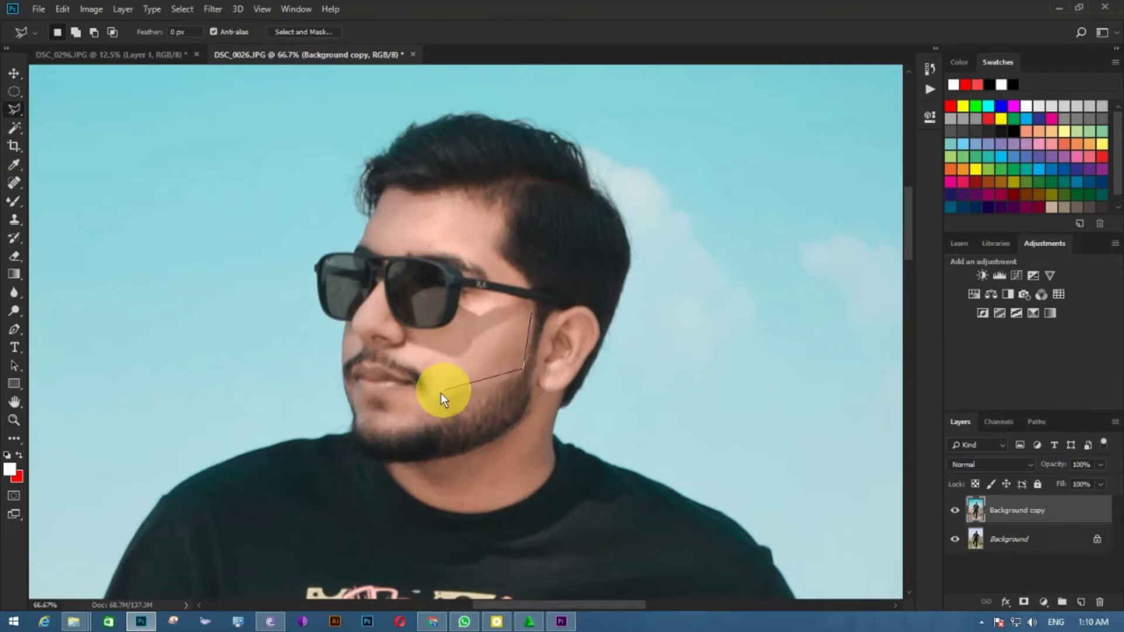
pyautogui.click(419, 344)
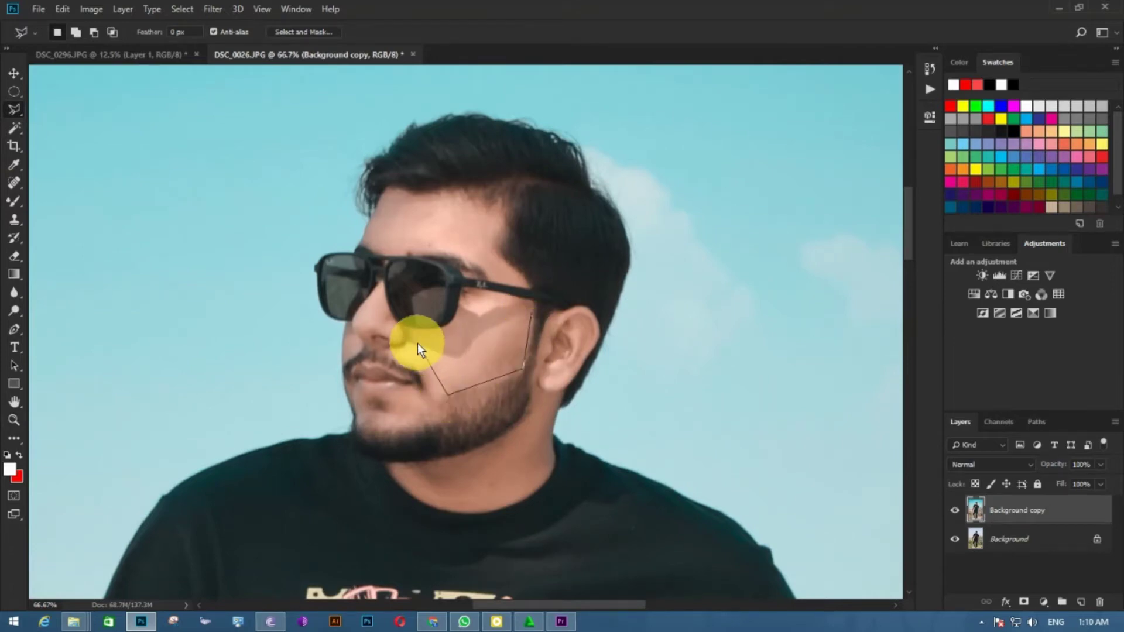
pyautogui.click(531, 314)
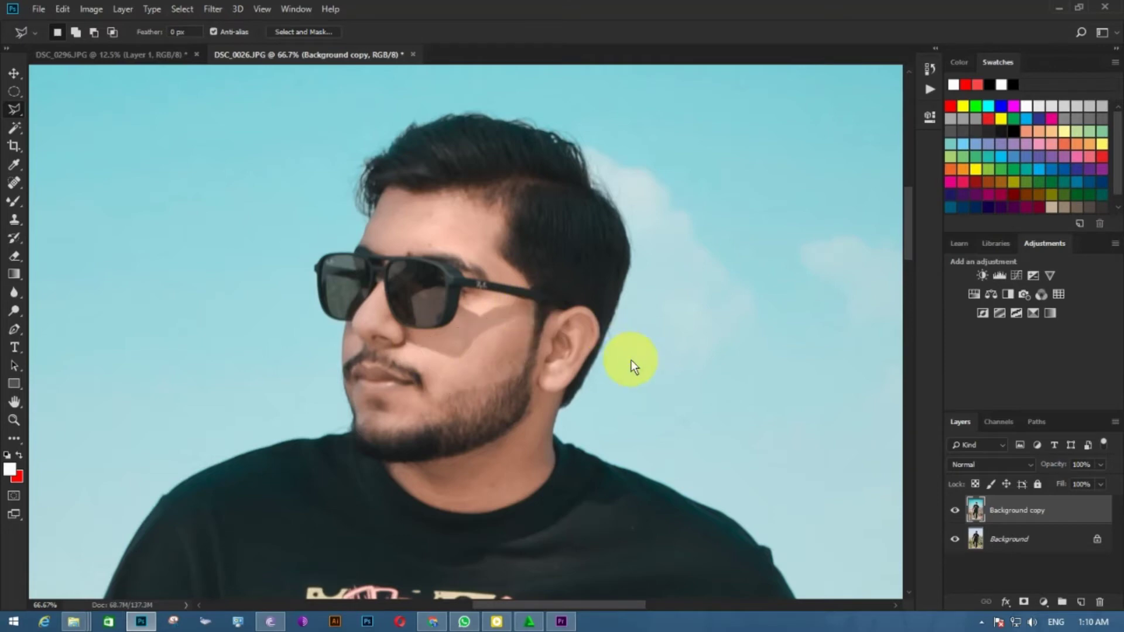
pyautogui.hotkey('ctrl', '+')
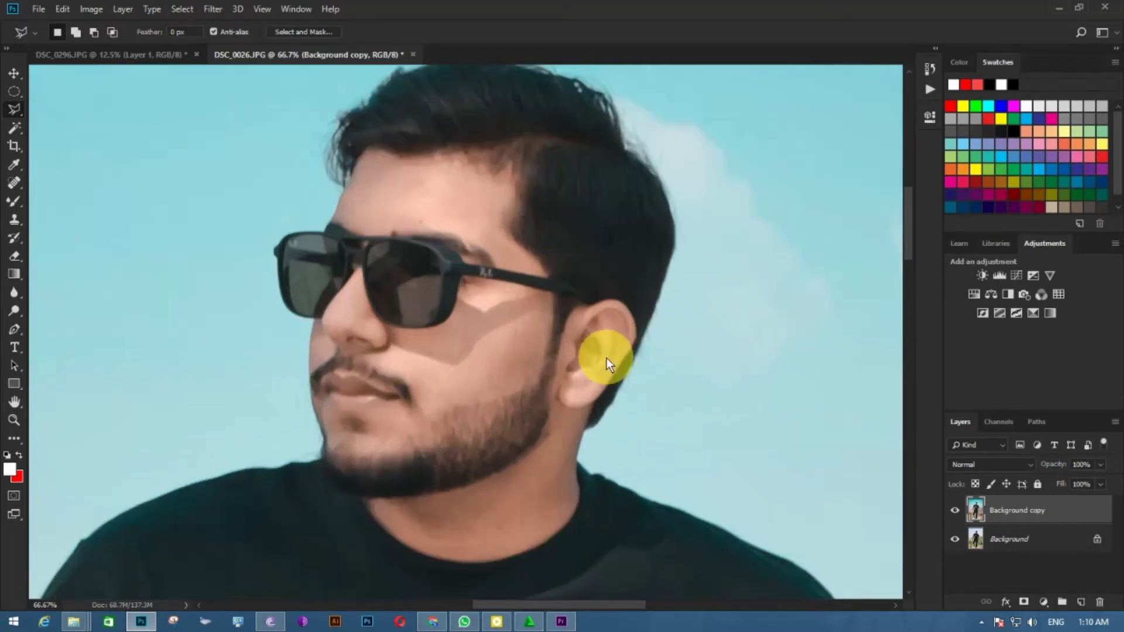
# - Blend the cheek shadow with the Mixer Brush (Wet 20%, Load 40%, Mix 40%, Flow 60%)
pyautogui.rightClick(21, 202)
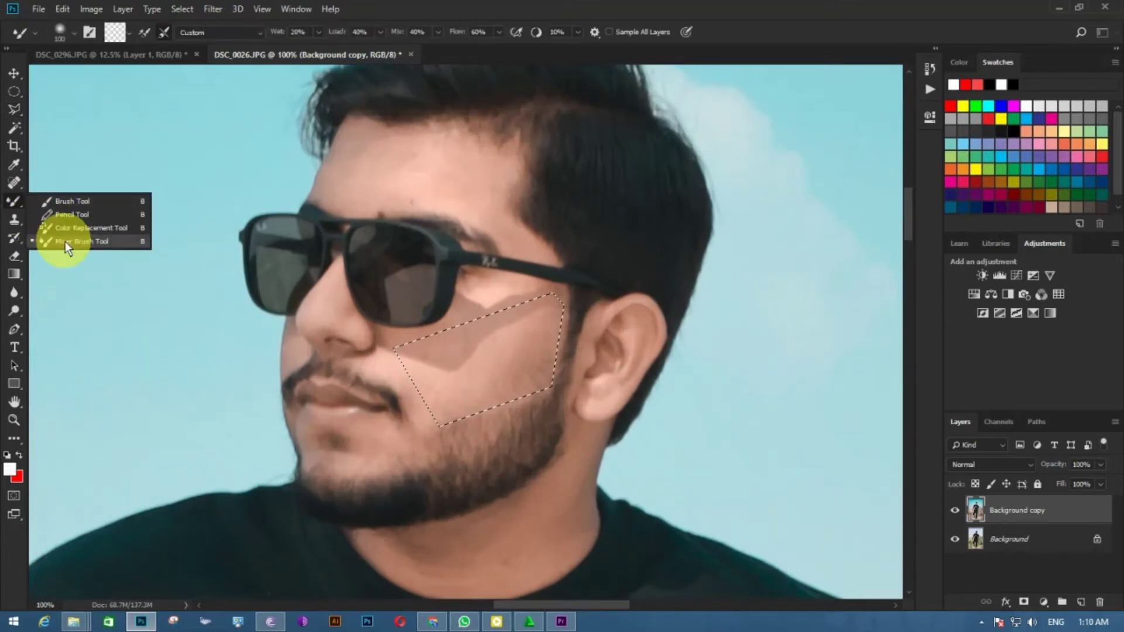
pyautogui.click(65, 239)
pyautogui.moveTo(473, 387)
pyautogui.mouseDown()
pyautogui.moveTo(456, 405)
pyautogui.moveTo(487, 380)
pyautogui.moveTo(571, 354)
pyautogui.moveTo(537, 332)
pyautogui.moveTo(502, 406)
pyautogui.moveTo(483, 373)
pyautogui.moveTo(550, 393)
pyautogui.moveTo(490, 410)
pyautogui.mouseUp()
pyautogui.hotkey('ctrl', 'd')
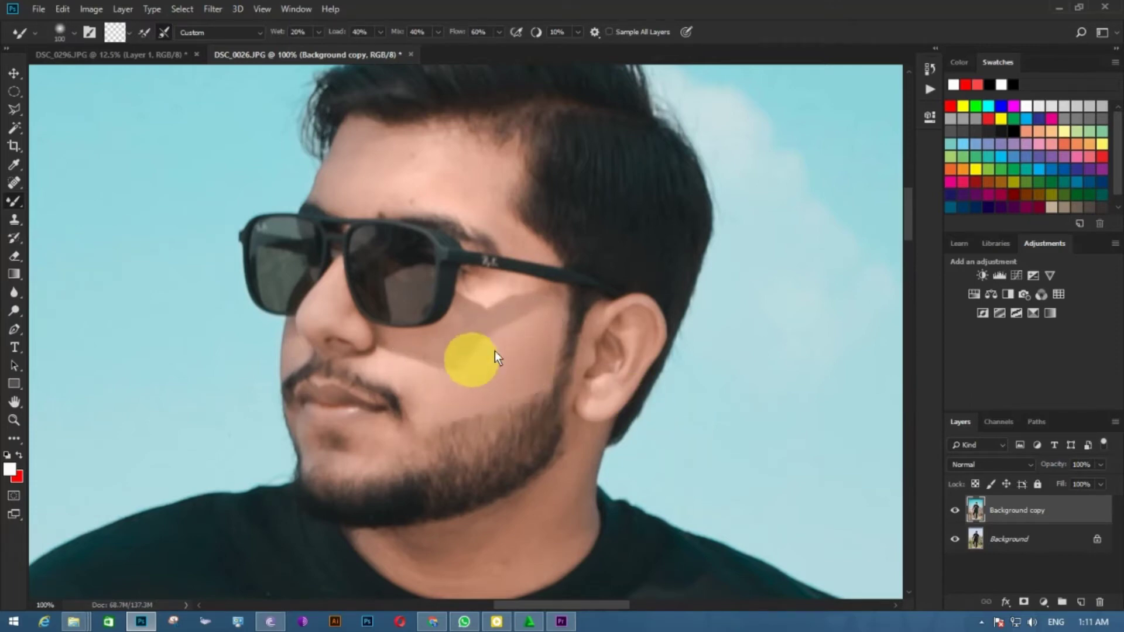
pyautogui.moveTo(494, 350)
pyautogui.mouseDown()
pyautogui.moveTo(512, 306)
pyautogui.moveTo(420, 368)
pyautogui.moveTo(492, 326)
pyautogui.moveTo(493, 305)
pyautogui.moveTo(494, 335)
pyautogui.mouseUp()
pyautogui.moveTo(429, 373)
pyautogui.mouseDown()
pyautogui.moveTo(482, 321)
pyautogui.moveTo(521, 318)
pyautogui.moveTo(522, 382)
pyautogui.moveTo(439, 378)
pyautogui.moveTo(400, 358)
pyautogui.moveTo(431, 396)
pyautogui.moveTo(474, 320)
pyautogui.moveTo(496, 432)
pyautogui.mouseUp()
pyautogui.press('[')
pyautogui.press('[')
pyautogui.press('[')
# - Continue smoothing the face skin around the nose with a smaller brush
pyautogui.scroll(2, 467, 356)
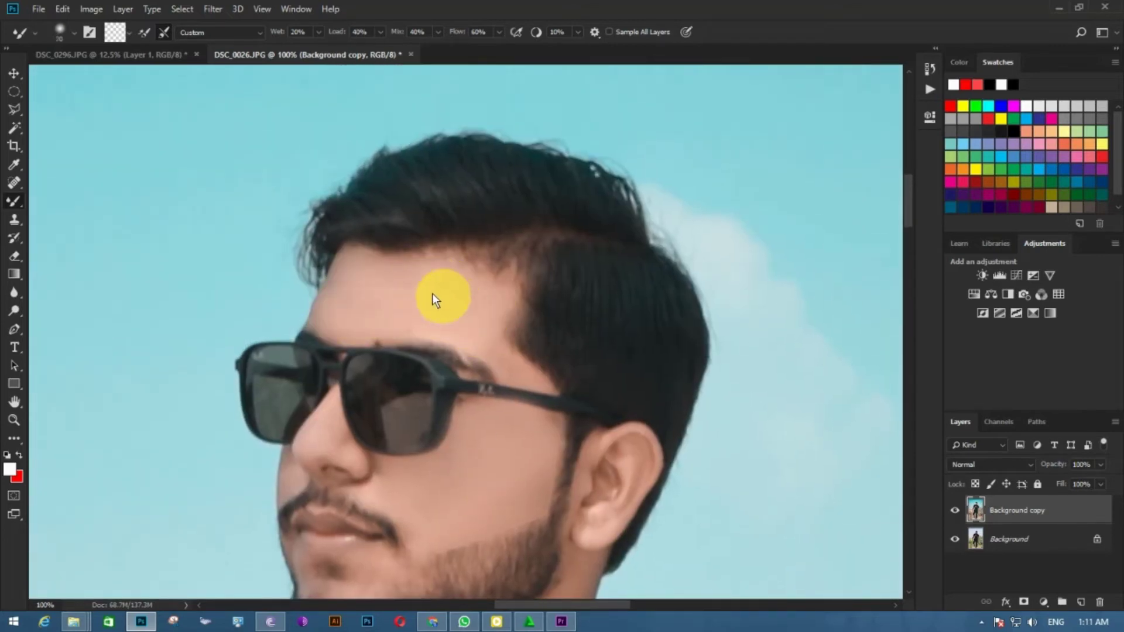
pyautogui.scroll(-3, 468, 375)
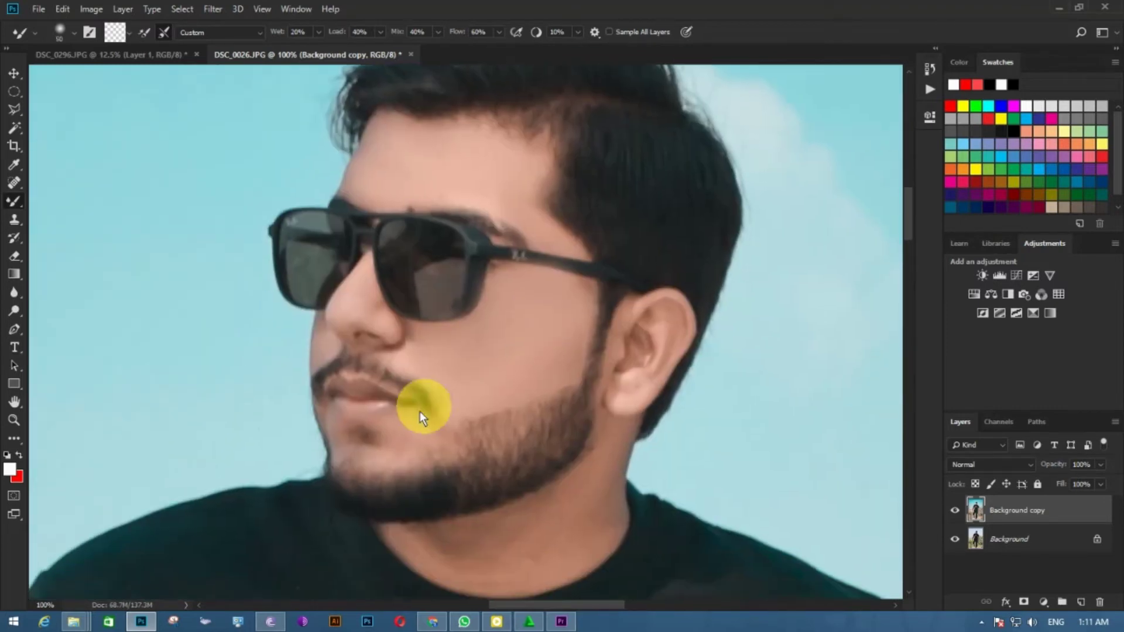
pyautogui.moveTo(561, 547)
pyautogui.mouseDown()
pyautogui.moveTo(561, 438)
pyautogui.moveTo(480, 444)
pyautogui.moveTo(449, 461)
pyautogui.moveTo(595, 407)
pyautogui.moveTo(583, 480)
pyautogui.mouseUp()
pyautogui.press('[')
pyautogui.press('[')
pyautogui.press('[')
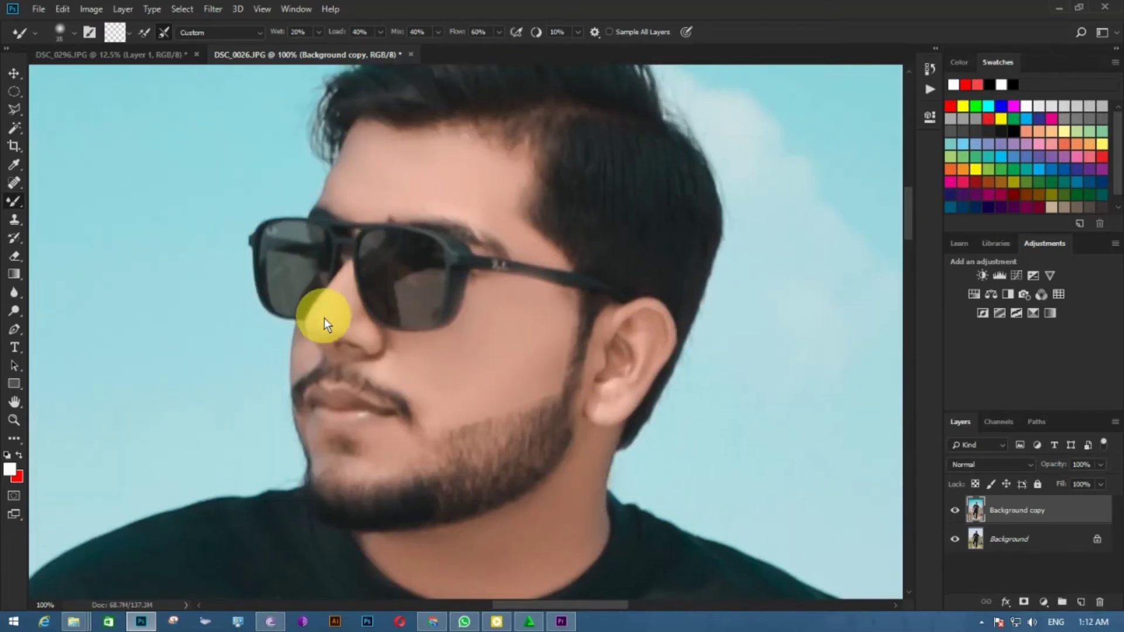
pyautogui.press(']')
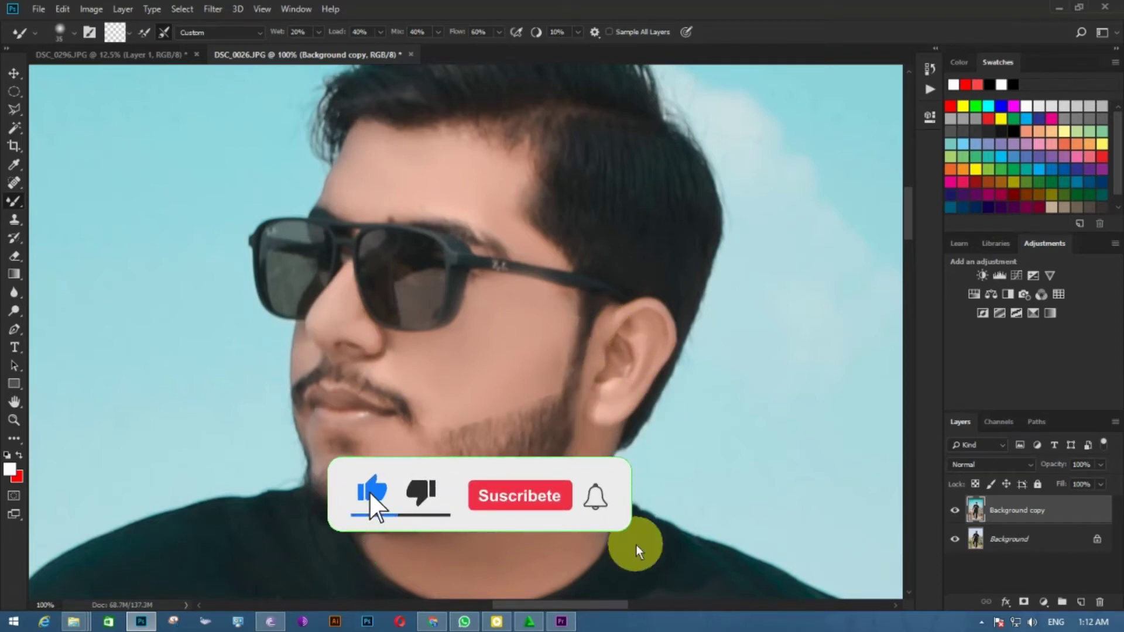
pyautogui.press('[')
pyautogui.hotkey('ctrl', '-')
pyautogui.hotkey('ctrl', '-')
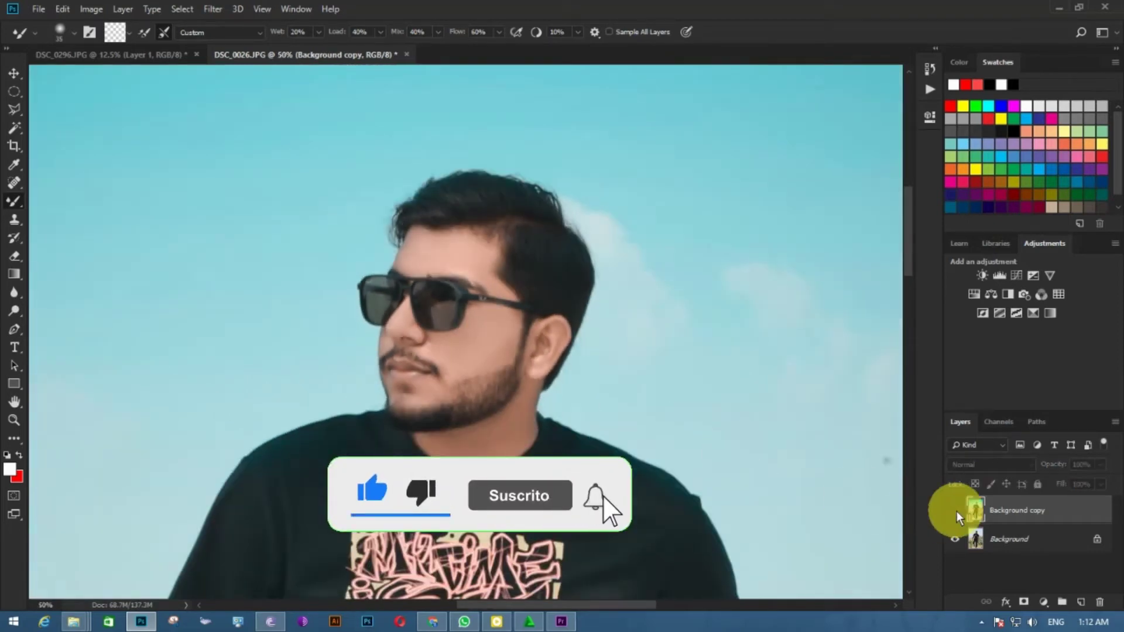
# - Toggle Background copy visibility to compare the smoothed skin against the original
pyautogui.click(955, 510)
pyautogui.click(954, 511)
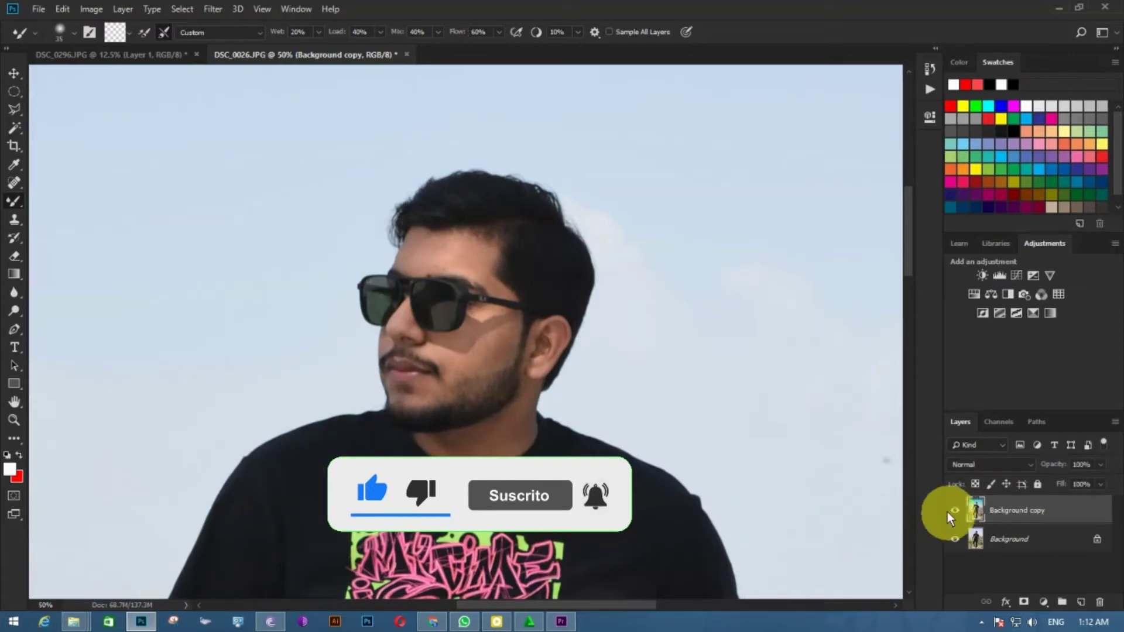
pyautogui.hotkey('ctrl', '-')
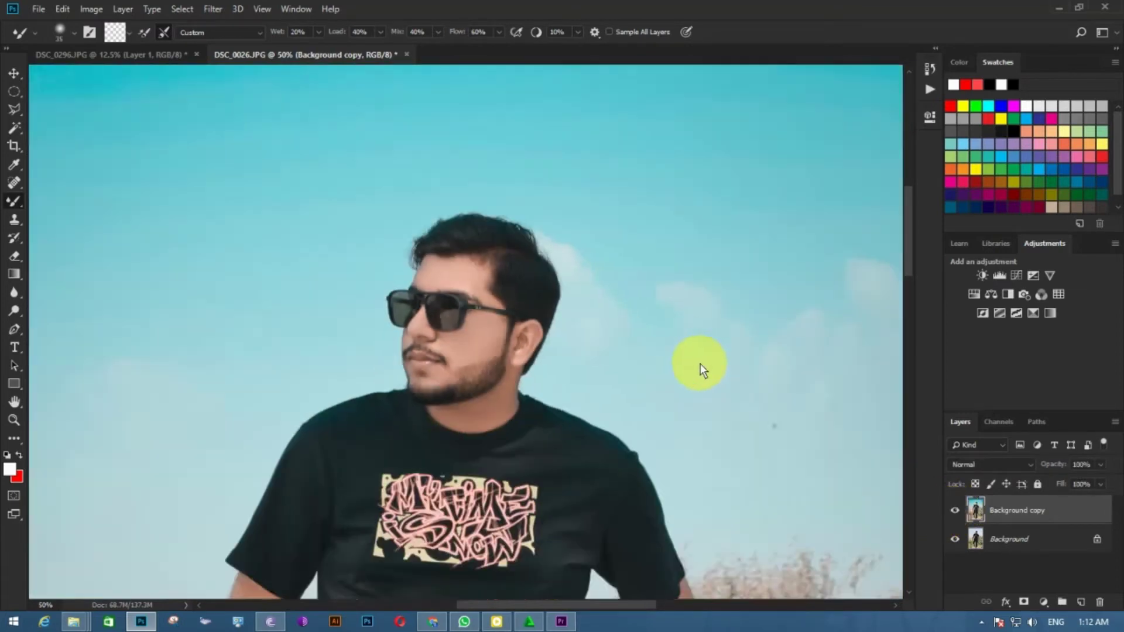
pyautogui.hotkey('ctrl', '-')
pyautogui.hotkey('ctrl', '-')
pyautogui.hotkey('ctrl', '+')
pyautogui.hotkey('ctrl', '+')
pyautogui.hotkey('ctrl', '+')
pyautogui.hotkey('ctrl', '+')
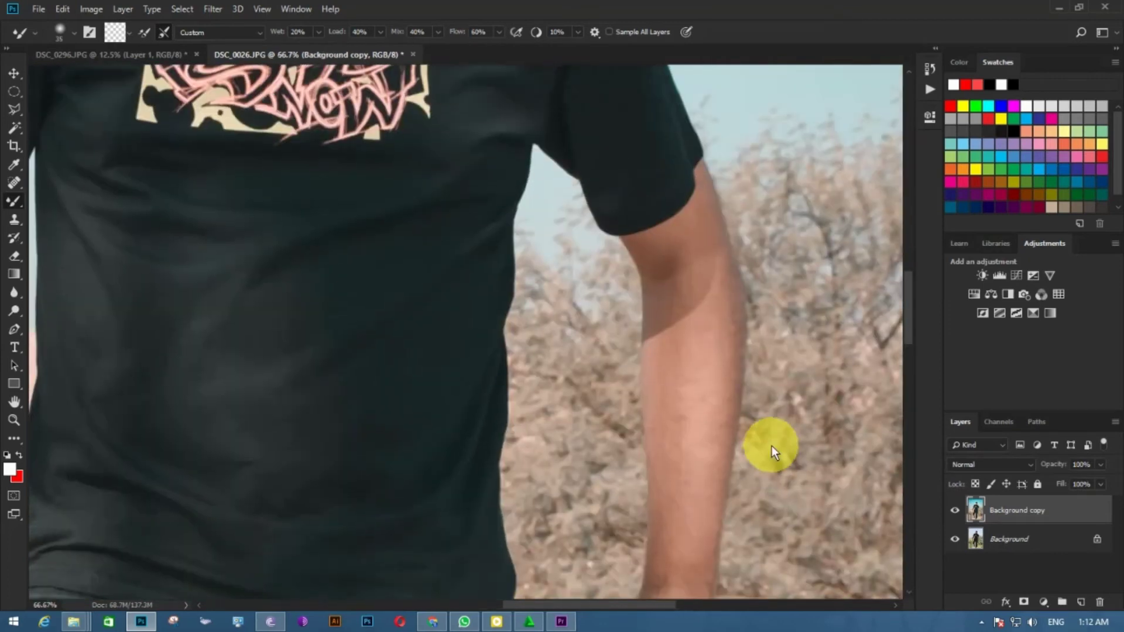
# - Smooth the shadow near the elbow and the forearm skin with a larger brush
pyautogui.moveTo(694, 331)
pyautogui.mouseDown()
pyautogui.moveTo(679, 401)
pyautogui.moveTo(710, 288)
pyautogui.moveTo(682, 387)
pyautogui.moveTo(680, 290)
pyautogui.moveTo(702, 210)
pyautogui.mouseUp()
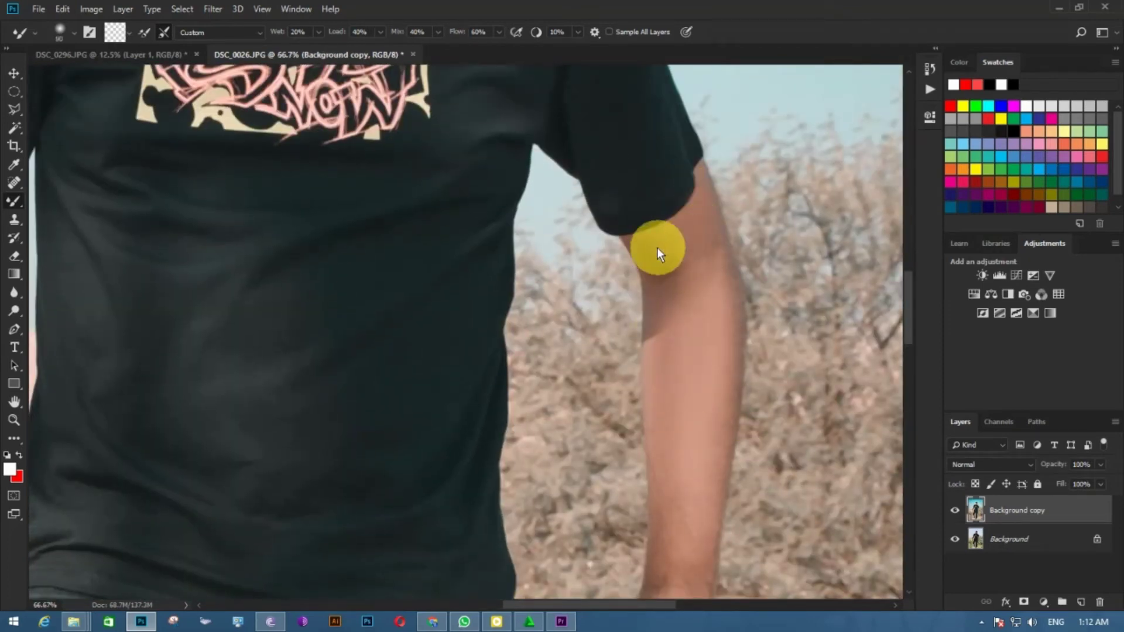
pyautogui.scroll(-3, 688, 312)
pyautogui.press(']')
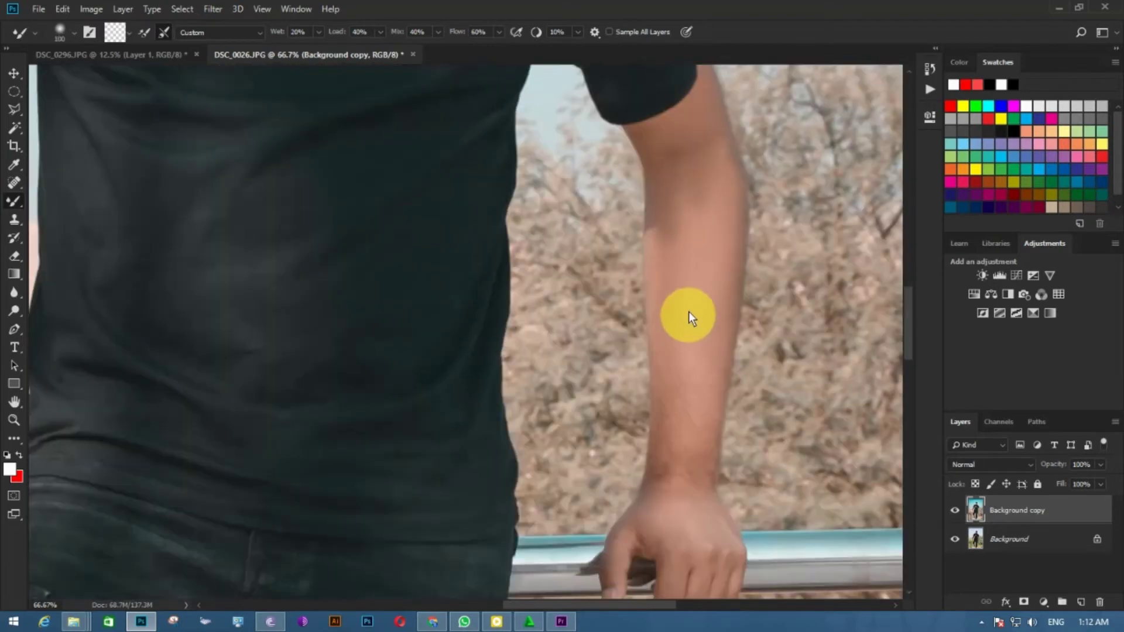
pyautogui.press(']')
pyautogui.press(']')
pyautogui.moveTo(689, 316)
pyautogui.mouseDown()
pyautogui.moveTo(675, 282)
pyautogui.moveTo(708, 222)
pyautogui.moveTo(686, 426)
pyautogui.moveTo(673, 272)
pyautogui.moveTo(675, 452)
pyautogui.moveTo(702, 465)
pyautogui.moveTo(699, 524)
pyautogui.mouseUp()
pyautogui.press('[')
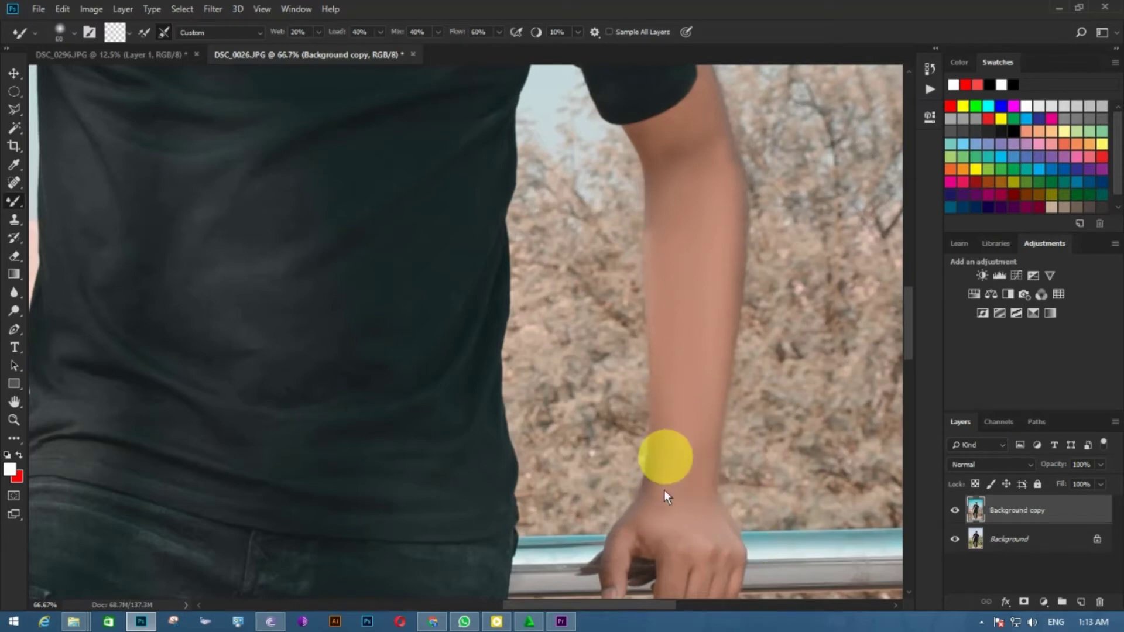
# - Blend away the hair texture on the other forearm
pyautogui.scroll(-5, 698, 498)
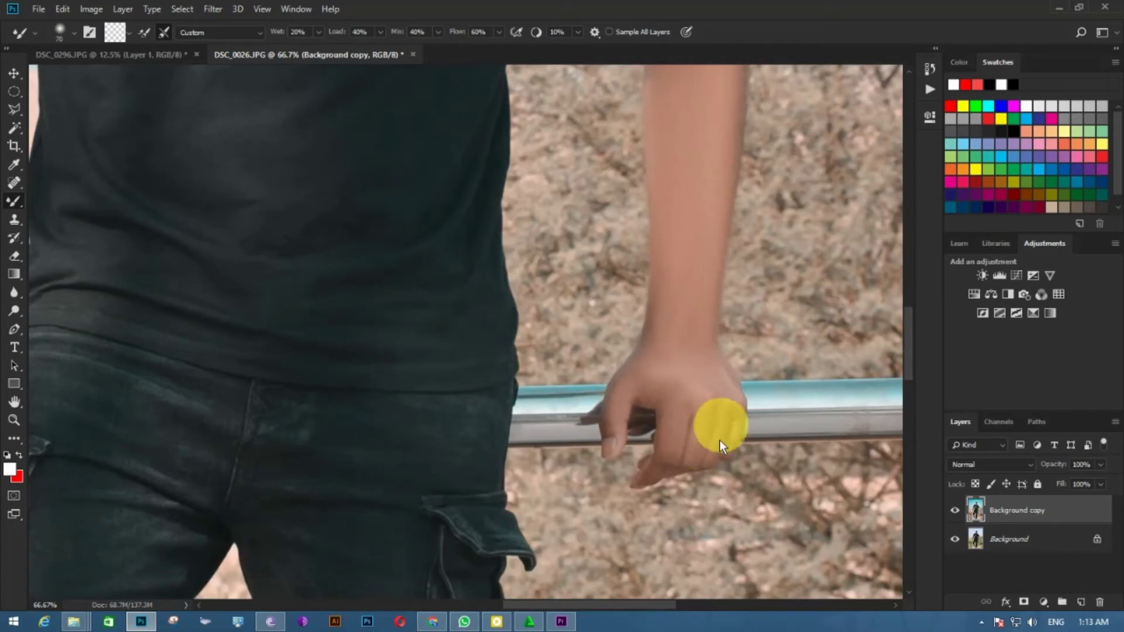
pyautogui.scroll(8, 673, 516)
pyautogui.scroll(8, 715, 352)
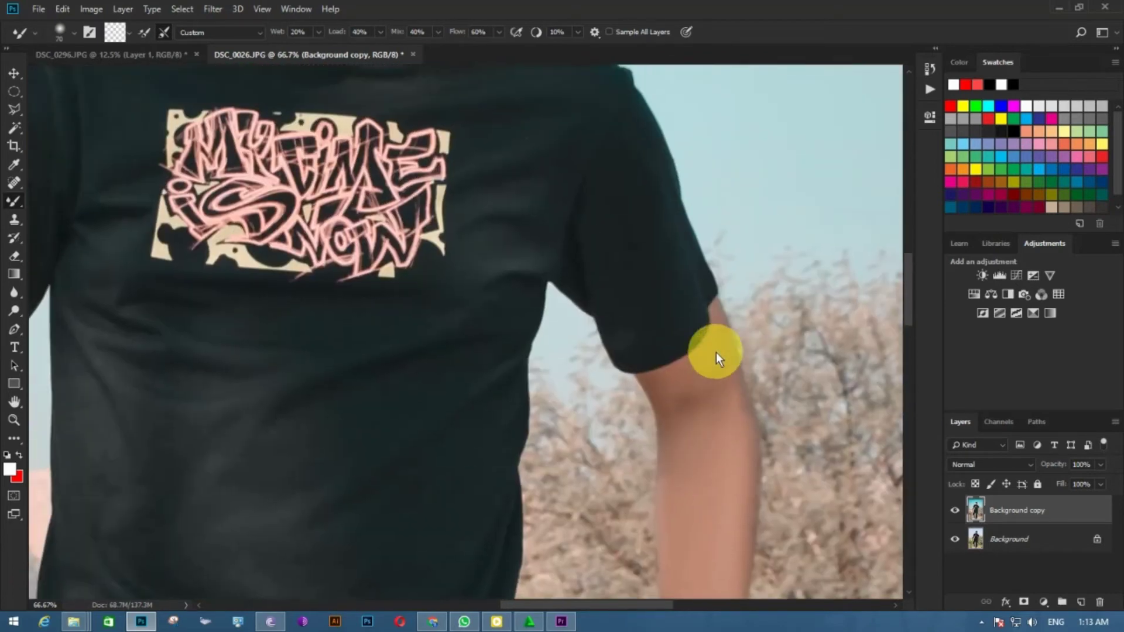
pyautogui.scroll(-5, 726, 413)
pyautogui.scroll(-3, 720, 410)
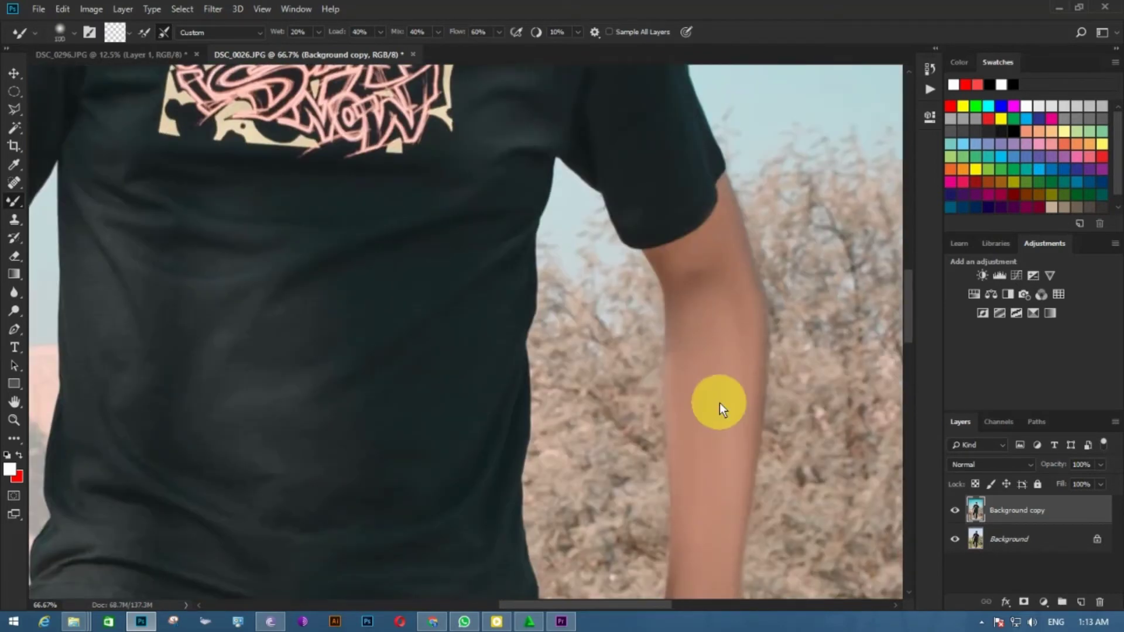
pyautogui.hscroll(-10, 644, 416)
pyautogui.scroll(4, 586, 412)
pyautogui.press('[')
pyautogui.press('[')
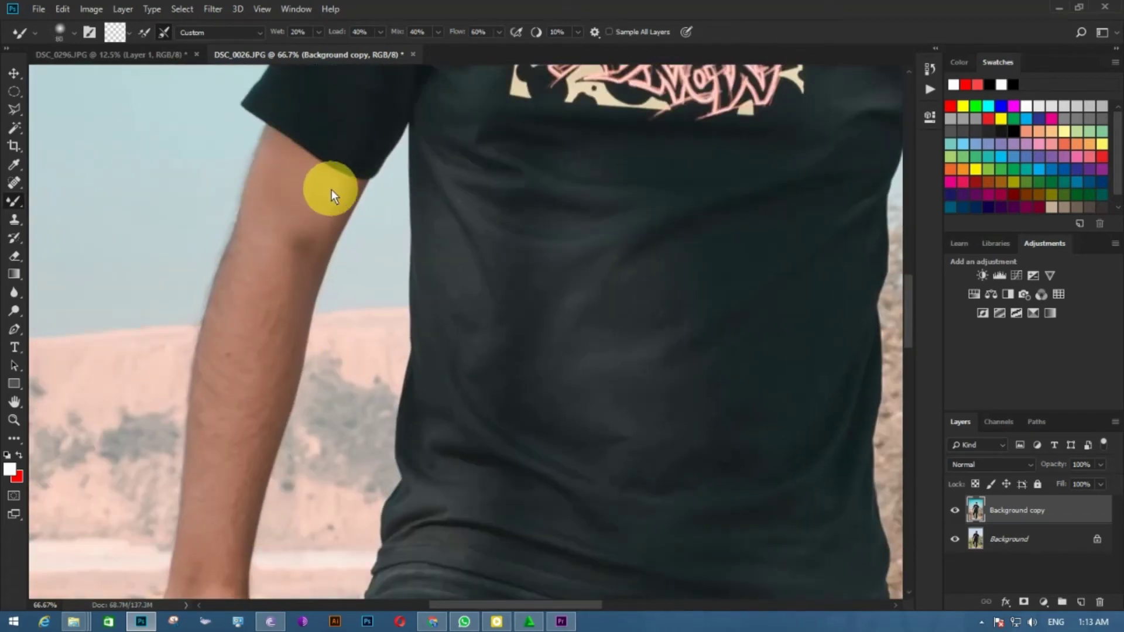
pyautogui.scroll(-4, 311, 176)
pyautogui.scroll(-1, 291, 164)
pyautogui.press(']')
pyautogui.press(']')
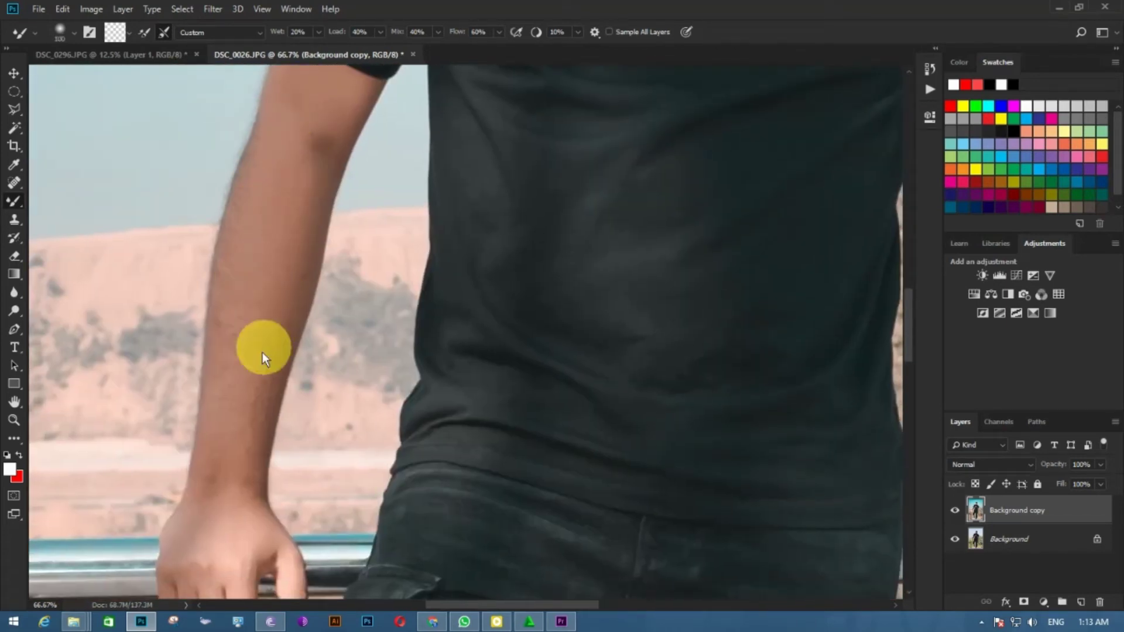
pyautogui.moveTo(253, 359)
pyautogui.mouseDown()
pyautogui.moveTo(238, 253)
pyautogui.moveTo(228, 467)
pyautogui.moveTo(247, 455)
pyautogui.moveTo(217, 486)
pyautogui.moveTo(291, 252)
pyautogui.moveTo(259, 190)
pyautogui.mouseUp()
# - Smooth the skin on the hand and knuckles, then zoom out to the whole figure
pyautogui.scroll(2, 275, 240)
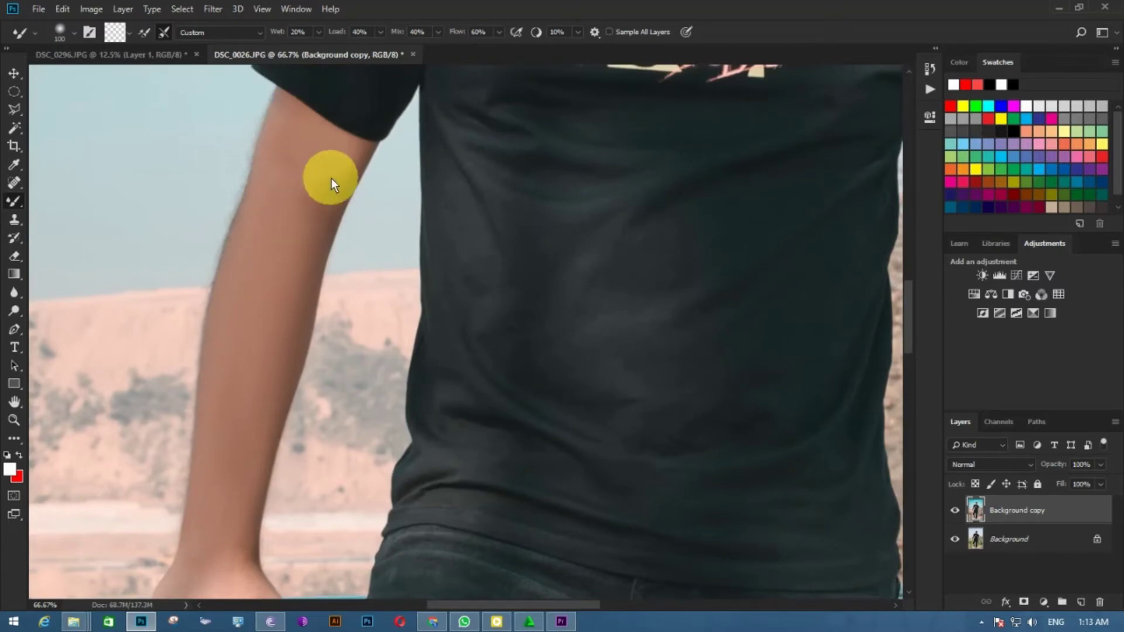
pyautogui.scroll(-5, 265, 223)
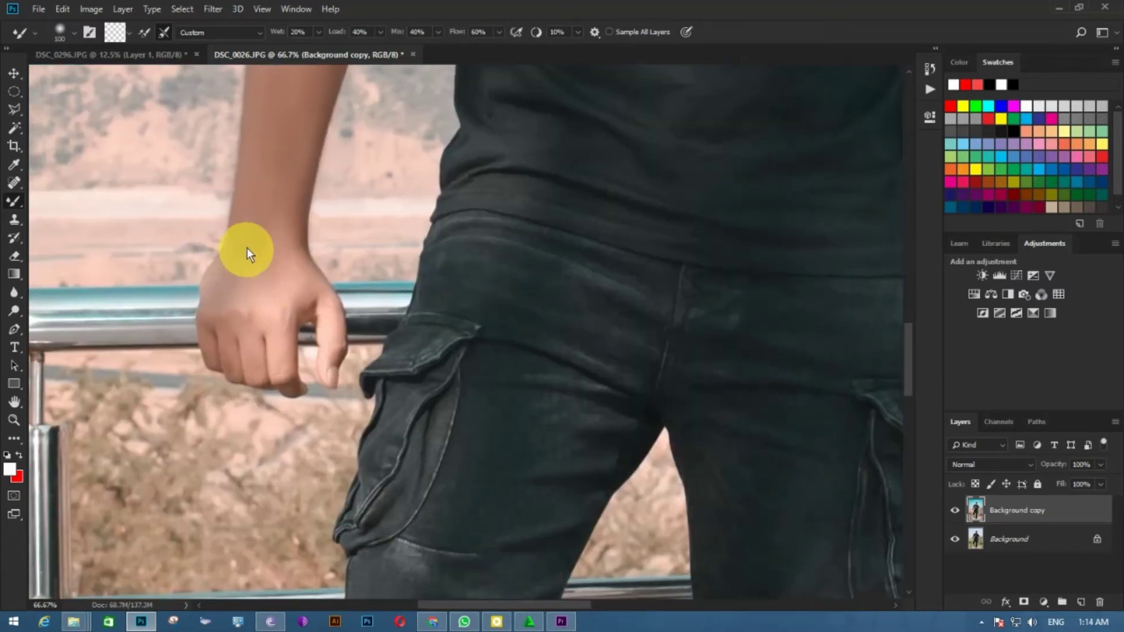
pyautogui.moveTo(280, 275); pyautogui.dragTo(296, 295)
pyautogui.moveTo(280, 334)
pyautogui.mouseDown()
pyautogui.moveTo(311, 293)
pyautogui.moveTo(253, 370)
pyautogui.moveTo(203, 355)
pyautogui.mouseUp()
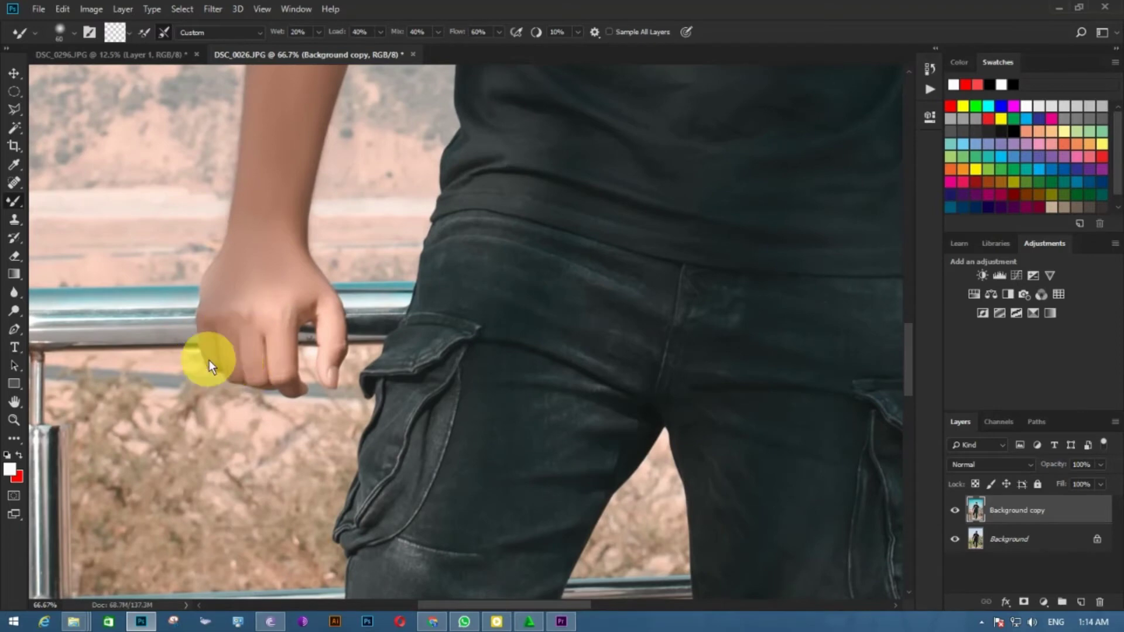
pyautogui.hotkey('ctrl', '-')
pyautogui.hotkey('ctrl', '-')
pyautogui.hotkey('ctrl', '-')
pyautogui.hotkey('ctrl', '-')
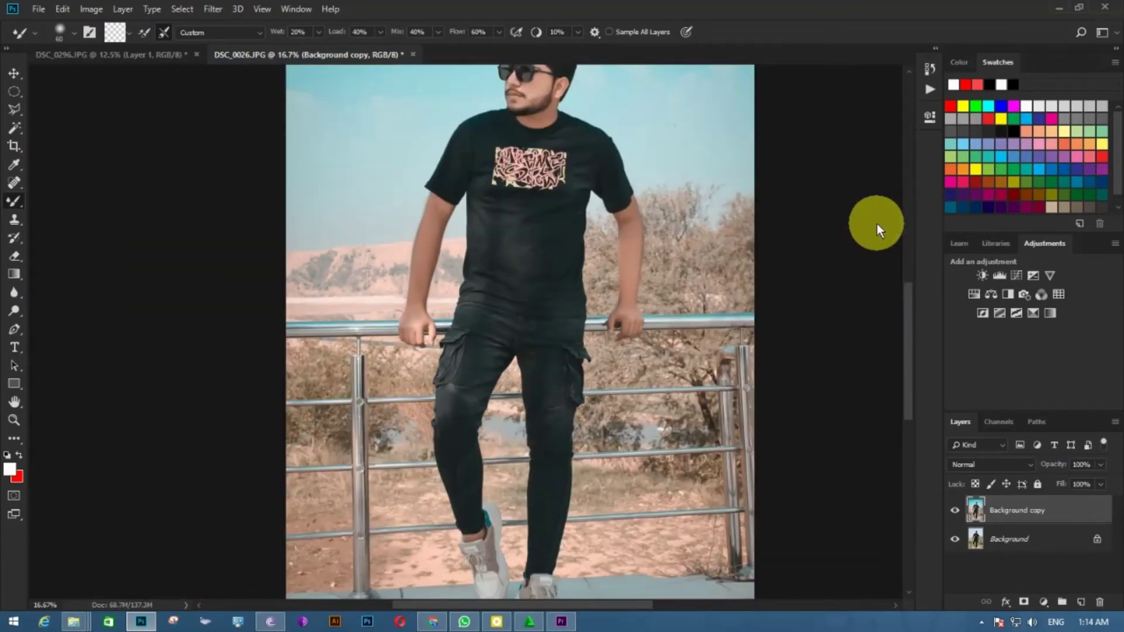
pyautogui.hotkey('ctrl', '-')
# - Smooth the skin up the remaining forearm
pyautogui.hotkey('ctrl', '+')
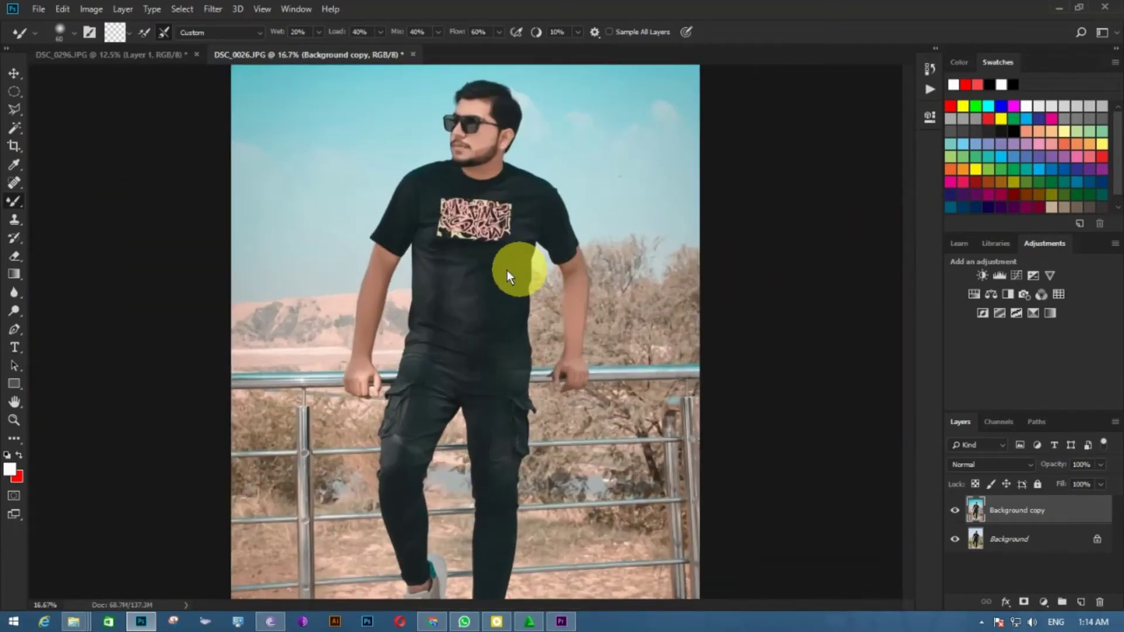
pyautogui.hotkey('ctrl', '+')
pyautogui.hotkey('ctrl', '+')
pyautogui.hotkey('ctrl', '+')
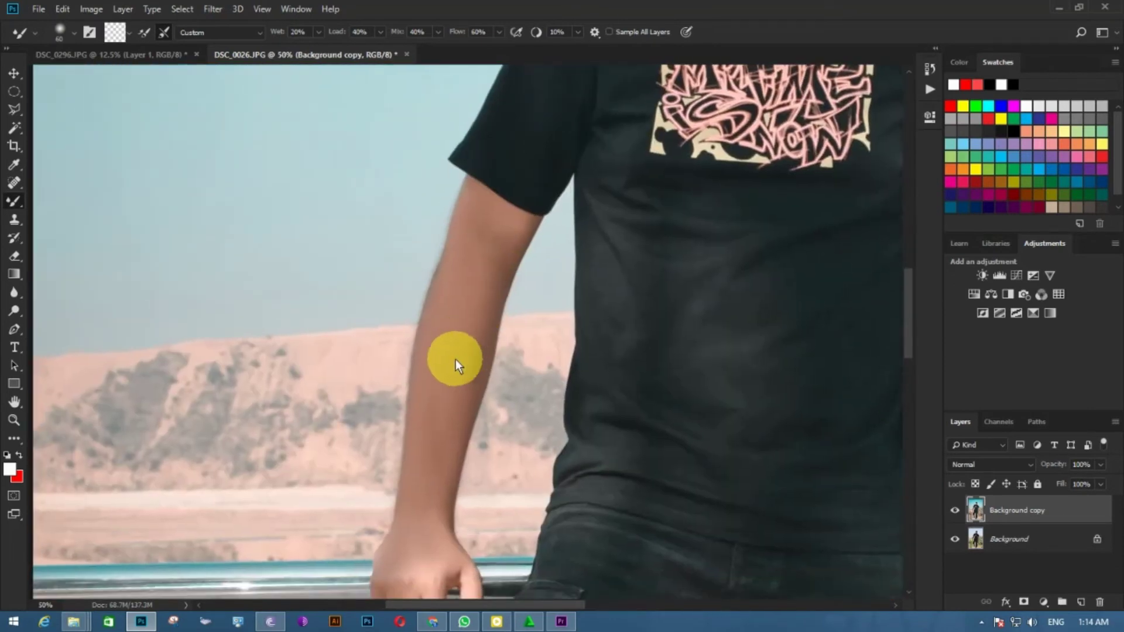
pyautogui.moveTo(445, 386); pyautogui.dragTo(490, 231)
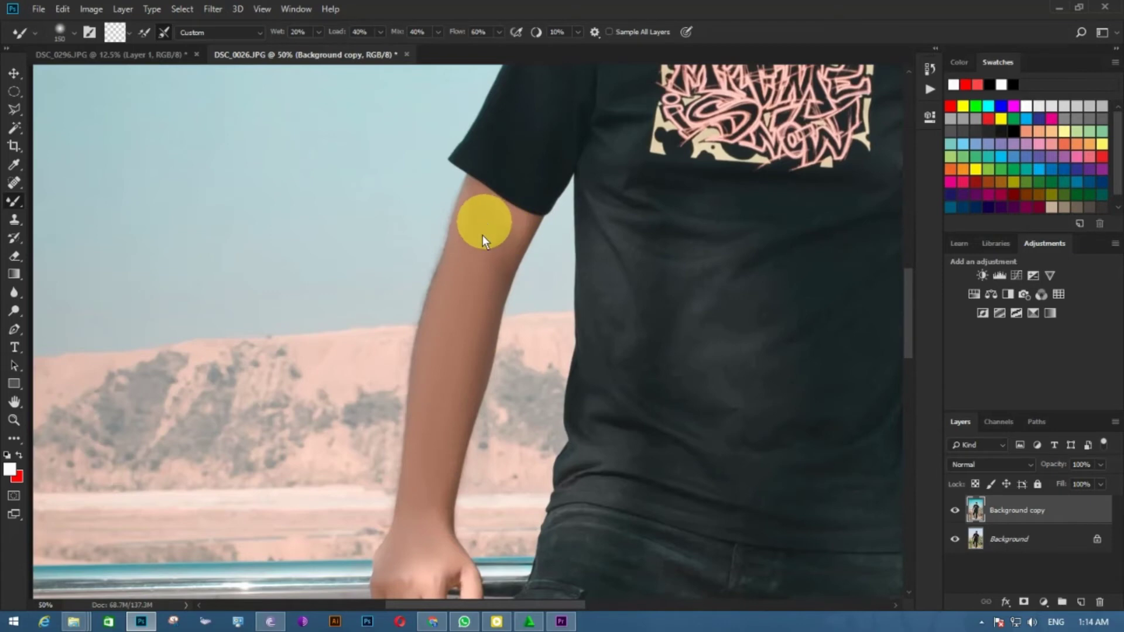
# - Open Liquify on the full photo, with Face-Aware Liquify detecting Face #1
pyautogui.hotkey('ctrl', '-')
pyautogui.hotkey('ctrl', '-')
pyautogui.hotkey('ctrl', '-')
pyautogui.hotkey('ctrl', '-')
pyautogui.hotkey('ctrl', '-')
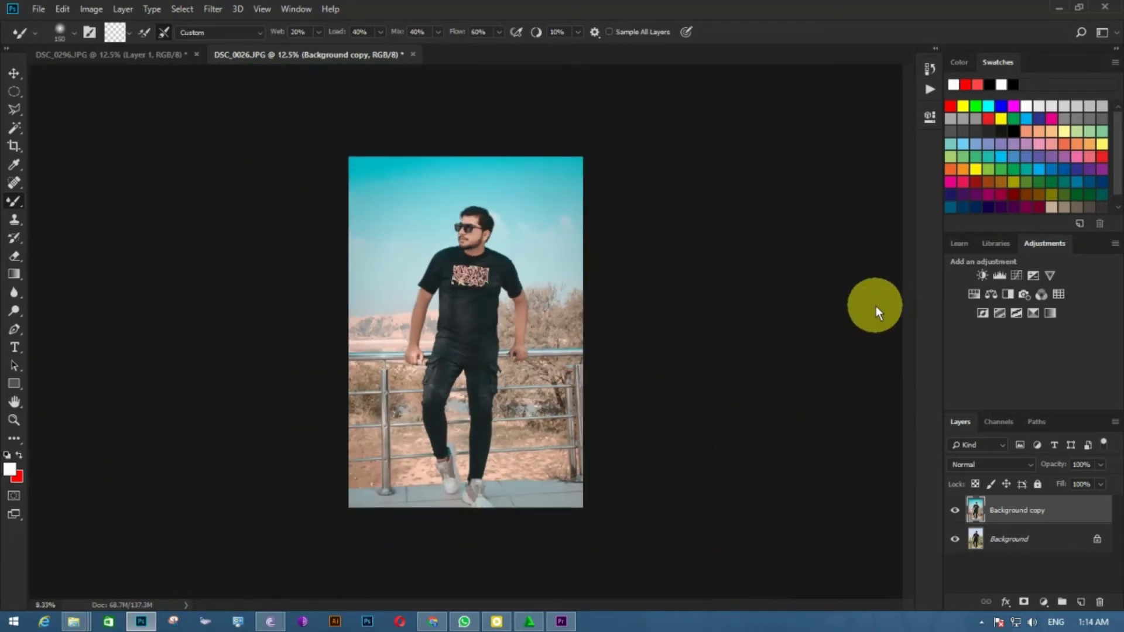
pyautogui.hotkey('ctrl', '+')
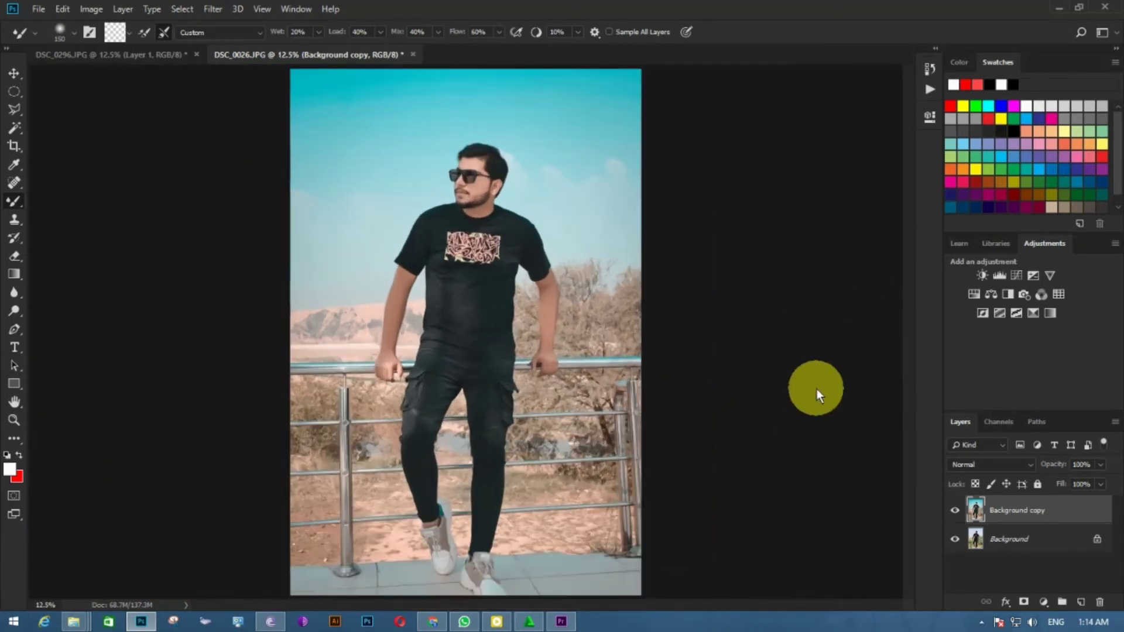
pyautogui.click(212, 9)
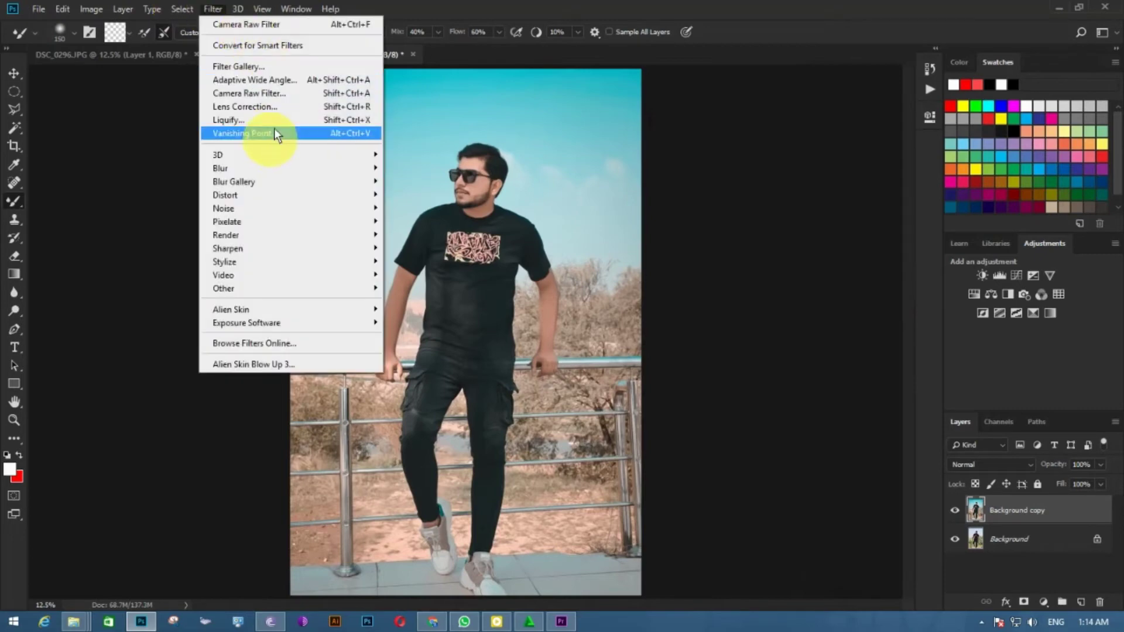
pyautogui.click(802, 284)
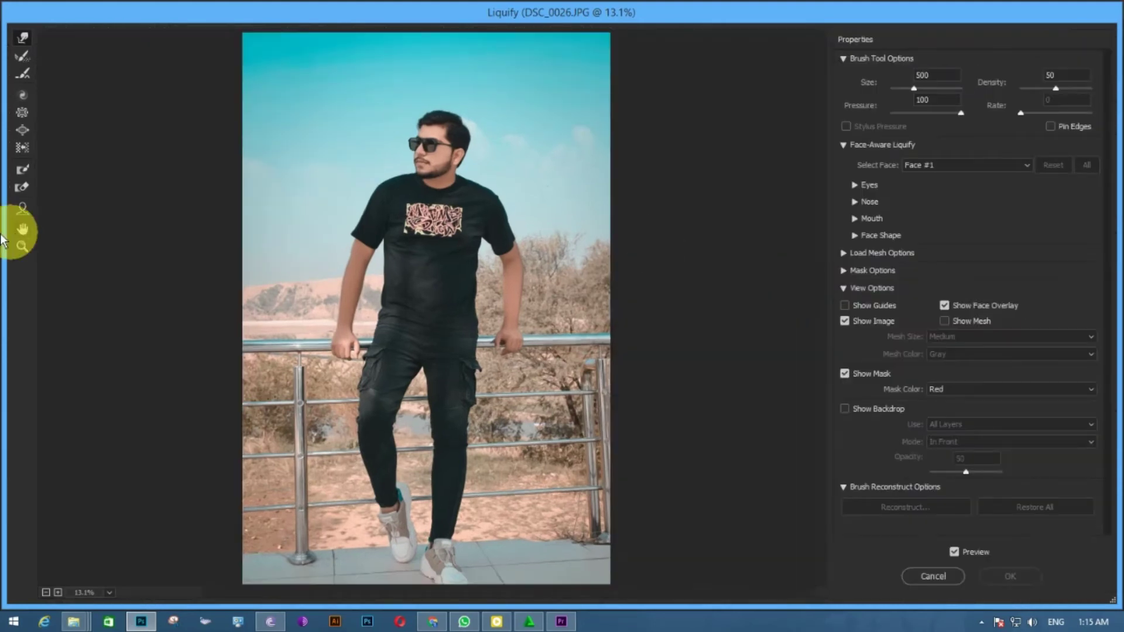
# - Zoom in on the man's head in Liquify and forward-warp the top hair outline upward
pyautogui.click(22, 247)
pyautogui.moveTo(280, 66); pyautogui.dragTo(547, 285)
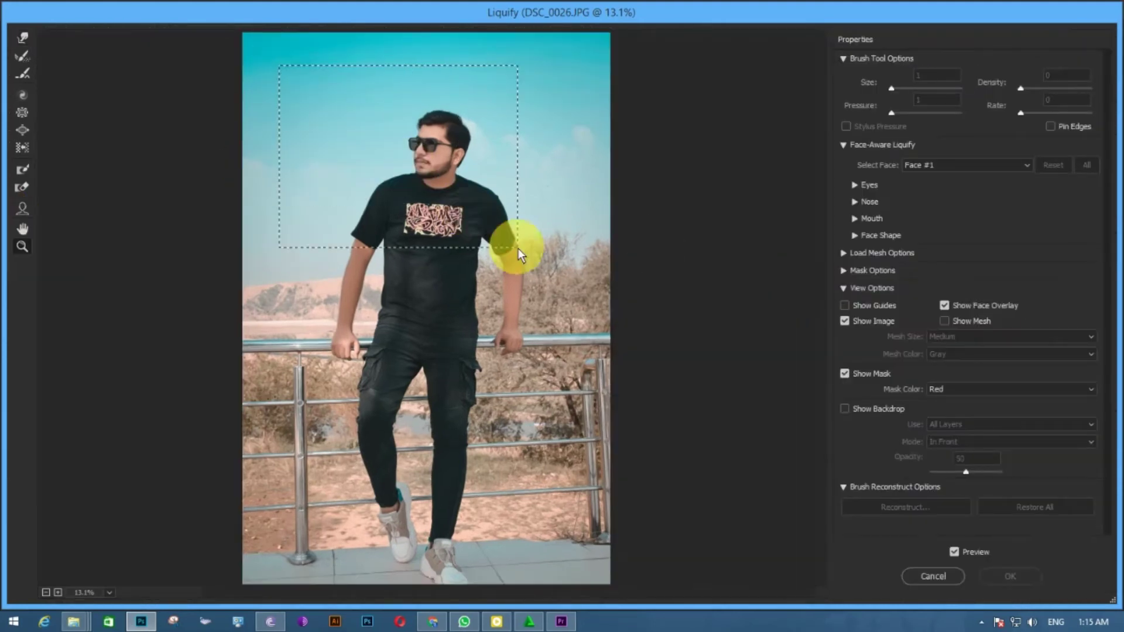
pyautogui.click(14, 46)
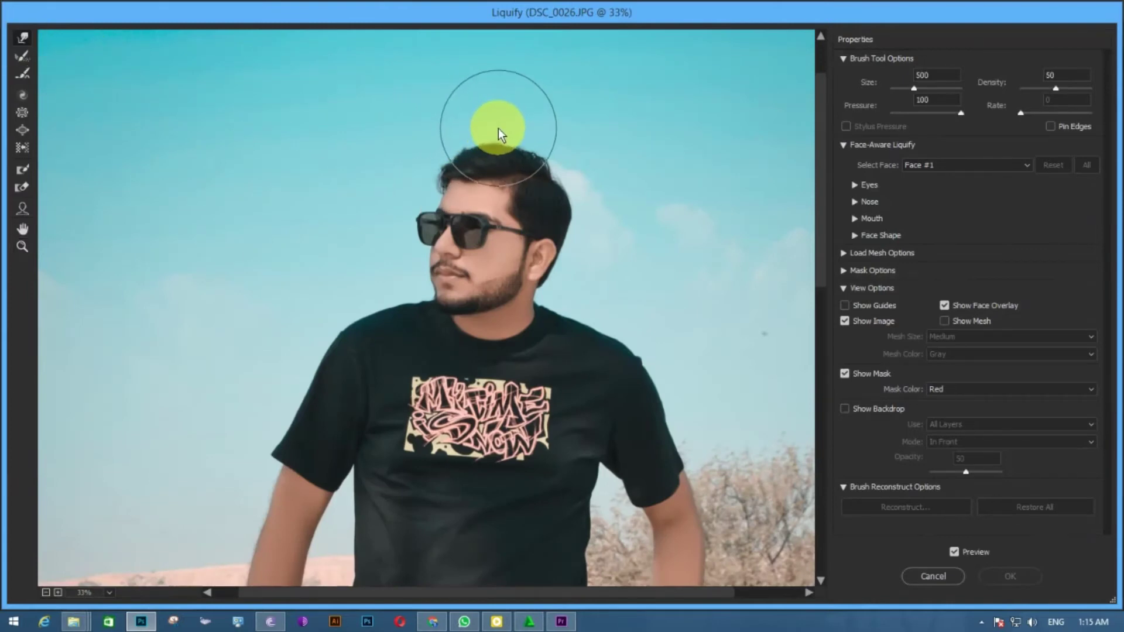
pyautogui.press('[')
pyautogui.press('[')
pyautogui.moveTo(549, 139); pyautogui.dragTo(507, 134)
pyautogui.press(']')
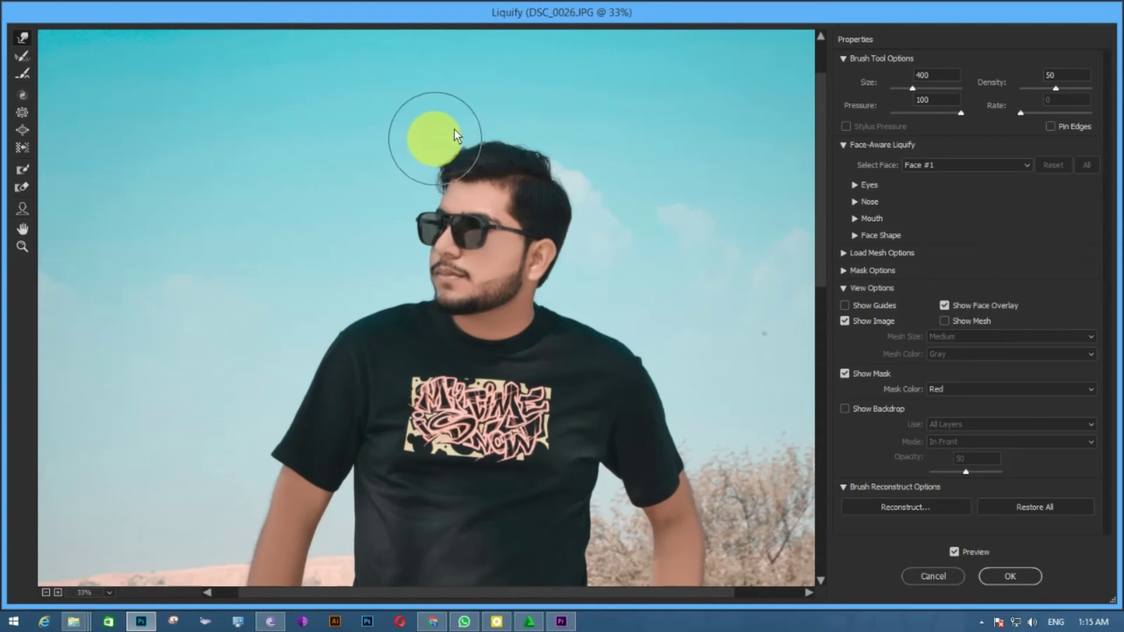
pyautogui.press(']')
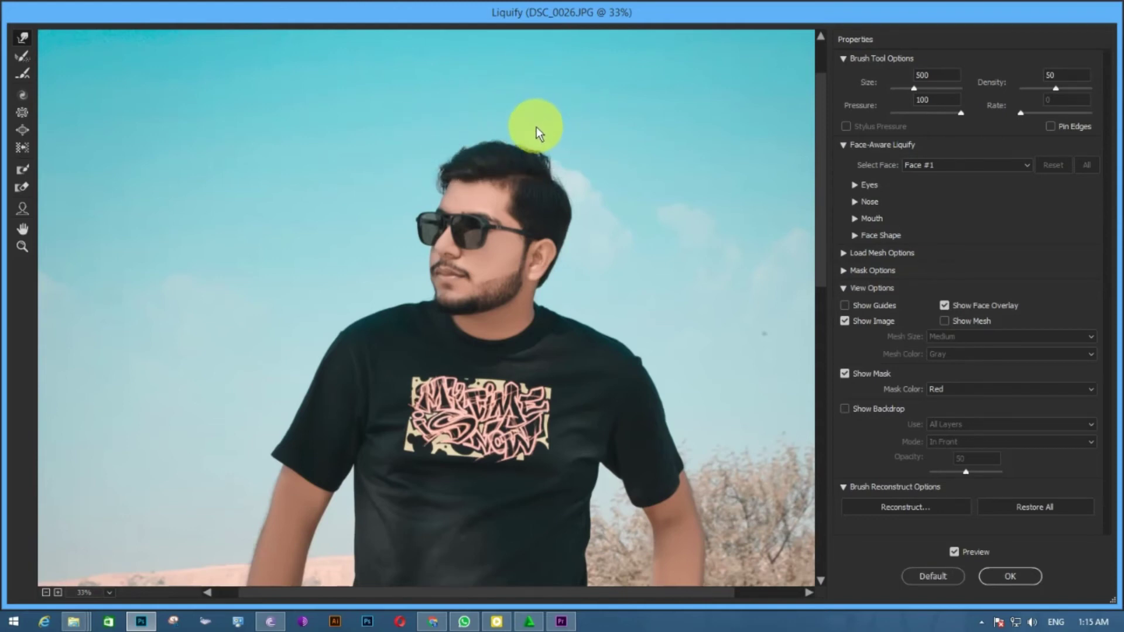
pyautogui.hotkey('ctrl', '+')
pyautogui.press('[')
pyautogui.press('[')
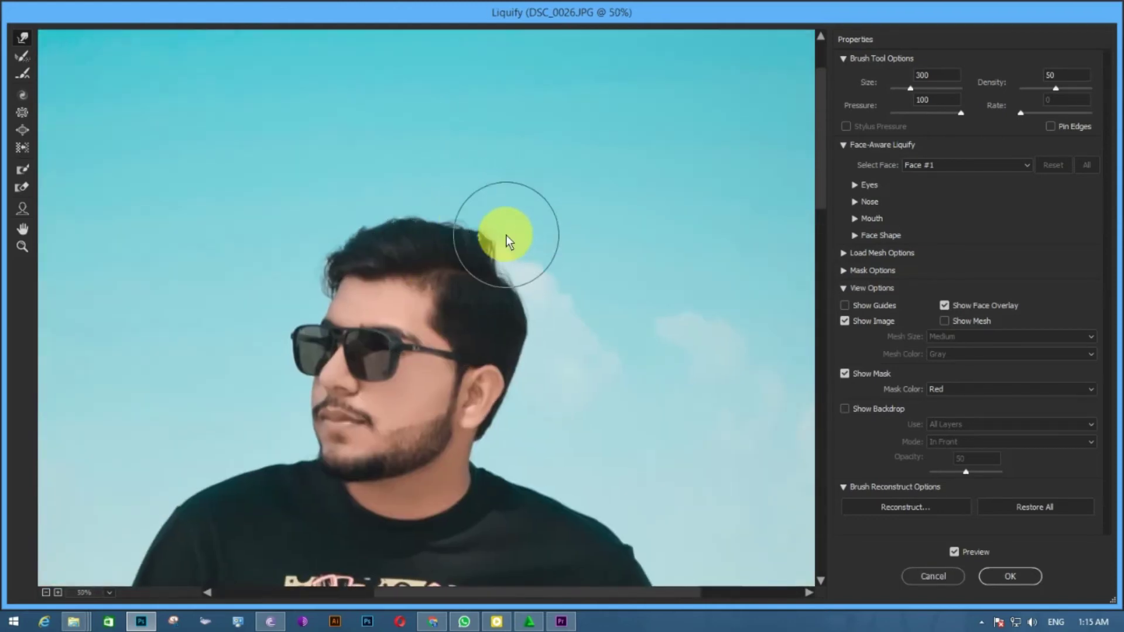
pyautogui.moveTo(506, 235)
pyautogui.mouseDown()
pyautogui.moveTo(346, 225)
pyautogui.moveTo(464, 222)
pyautogui.moveTo(333, 238)
pyautogui.moveTo(302, 256)
pyautogui.moveTo(370, 207)
pyautogui.moveTo(425, 208)
pyautogui.moveTo(501, 285)
pyautogui.mouseUp()
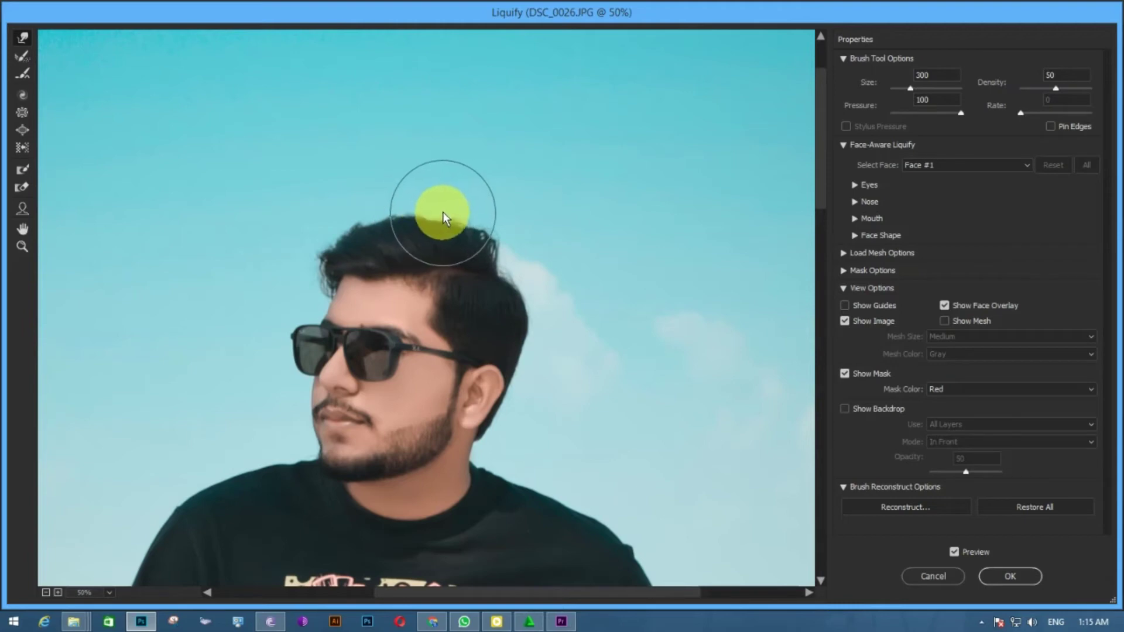
# - Reshape the temple hairline, lift the top of the hair, and push the right hair edge outward
pyautogui.press('[')
pyautogui.press('[')
pyautogui.press('[')
pyautogui.press('[')
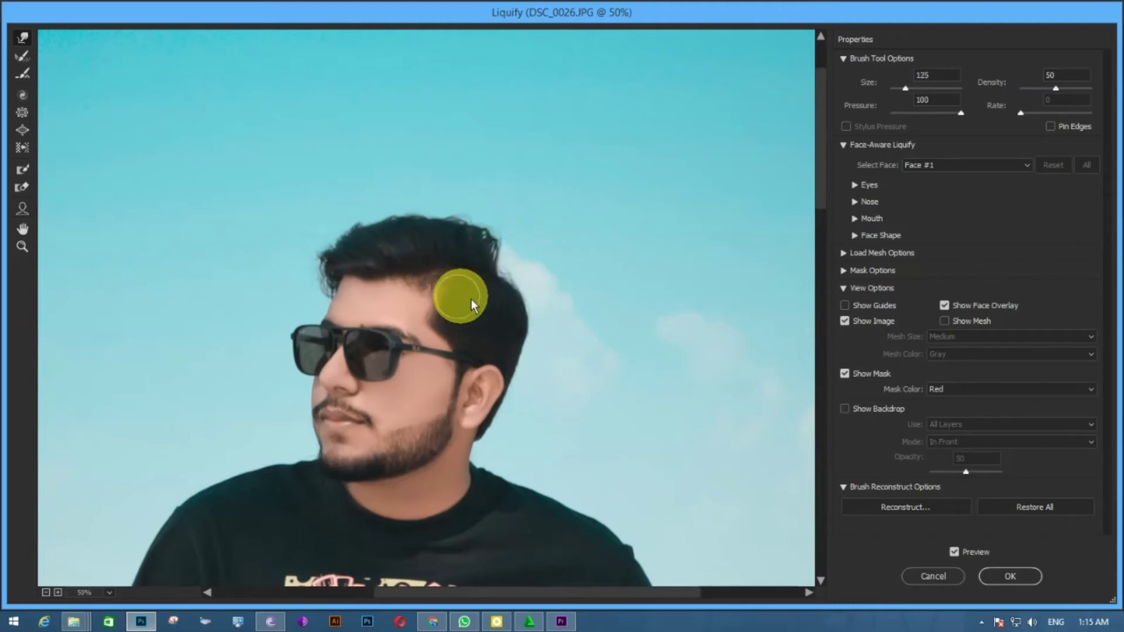
pyautogui.press('[')
pyautogui.moveTo(446, 291); pyautogui.dragTo(443, 298)
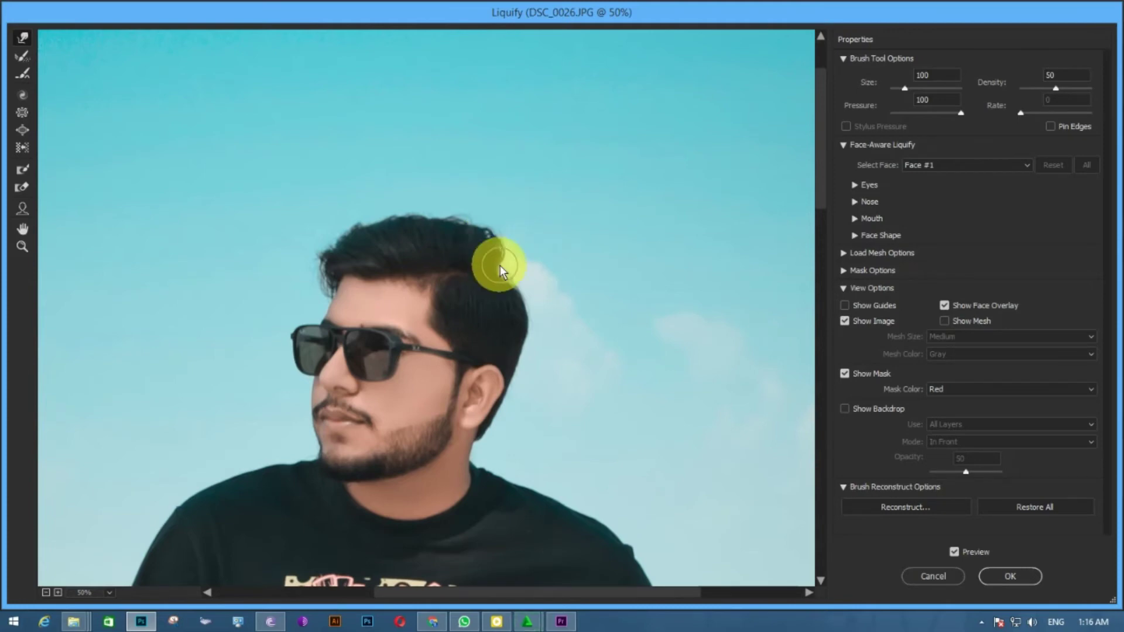
pyautogui.press(']')
pyautogui.press(']')
pyautogui.press(']')
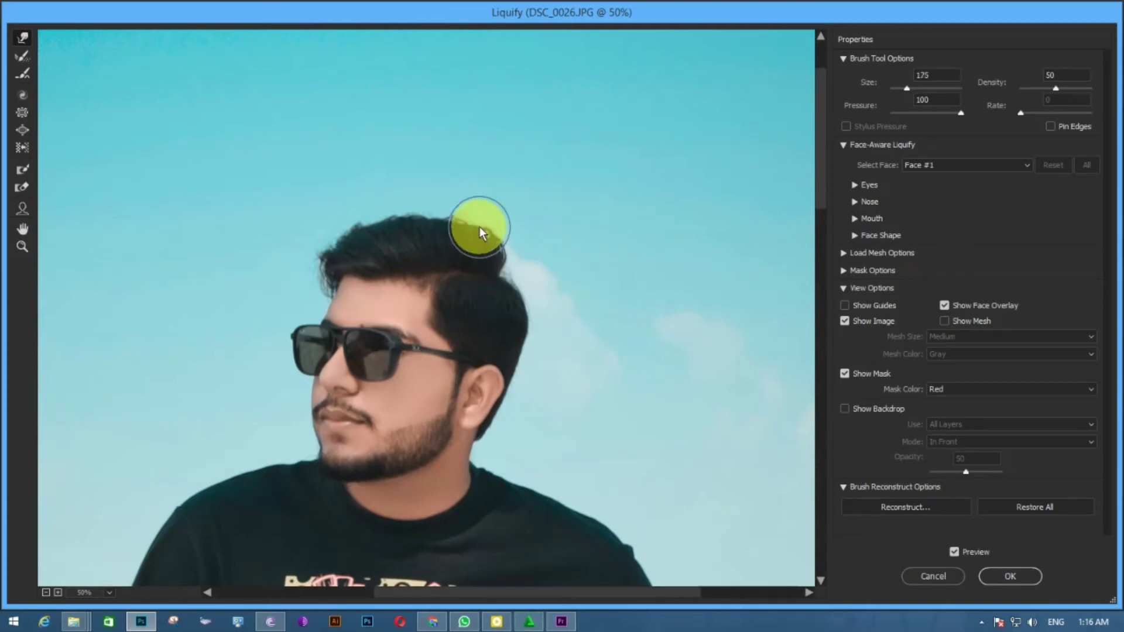
pyautogui.press(']')
pyautogui.moveTo(431, 214); pyautogui.dragTo(364, 229)
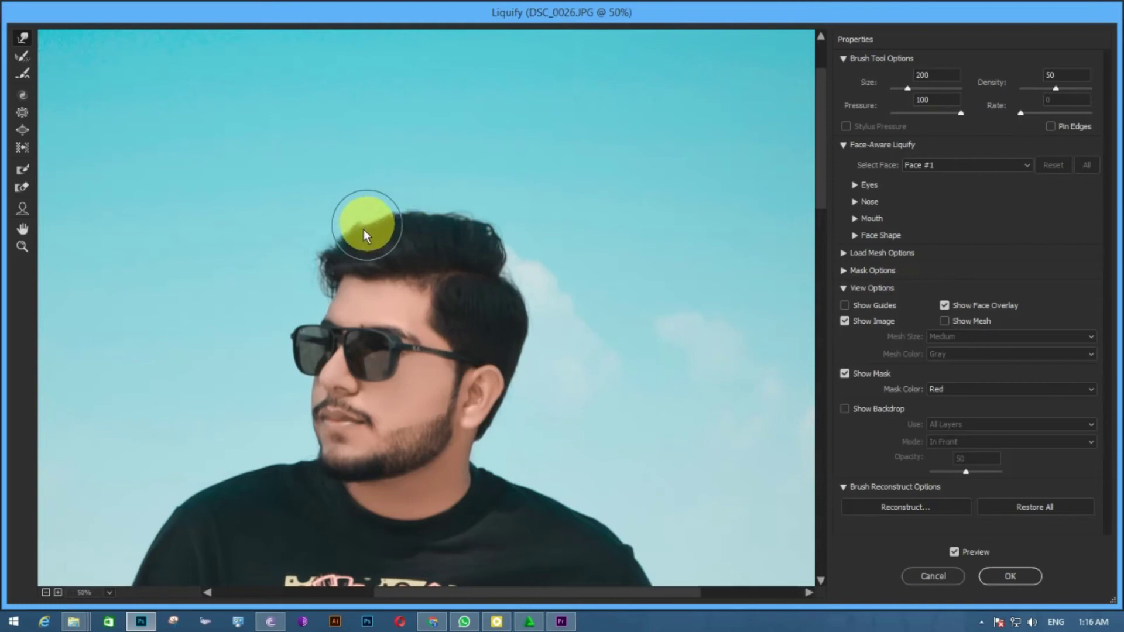
pyautogui.press('[')
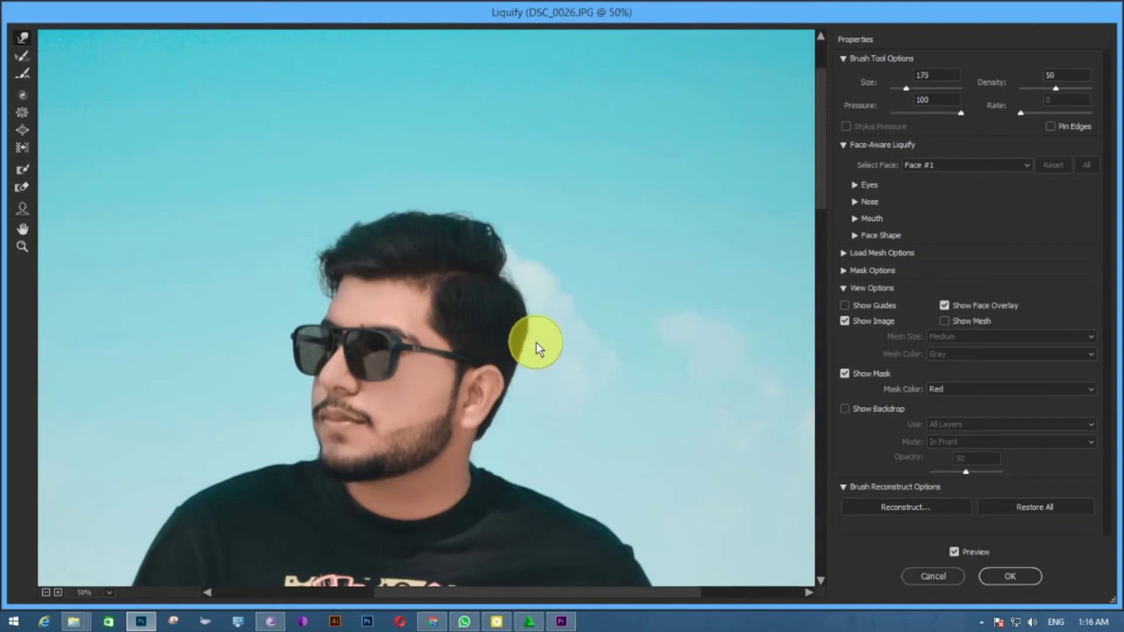
pyautogui.press('[')
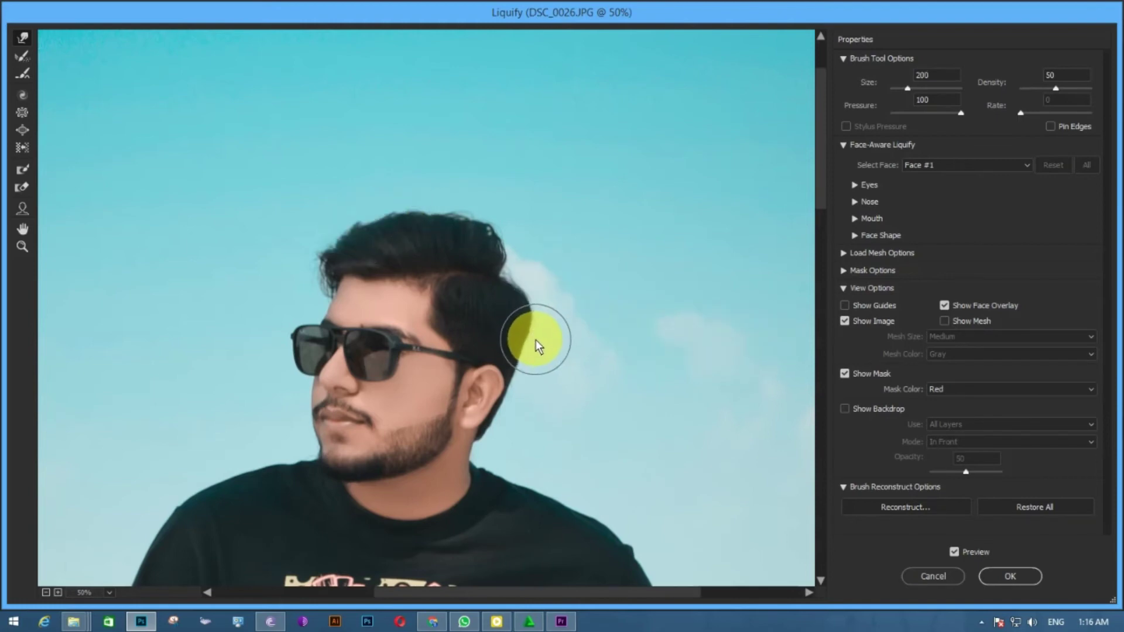
pyautogui.moveTo(536, 340); pyautogui.dragTo(565, 315)
pyautogui.press('[')
pyautogui.press('[')
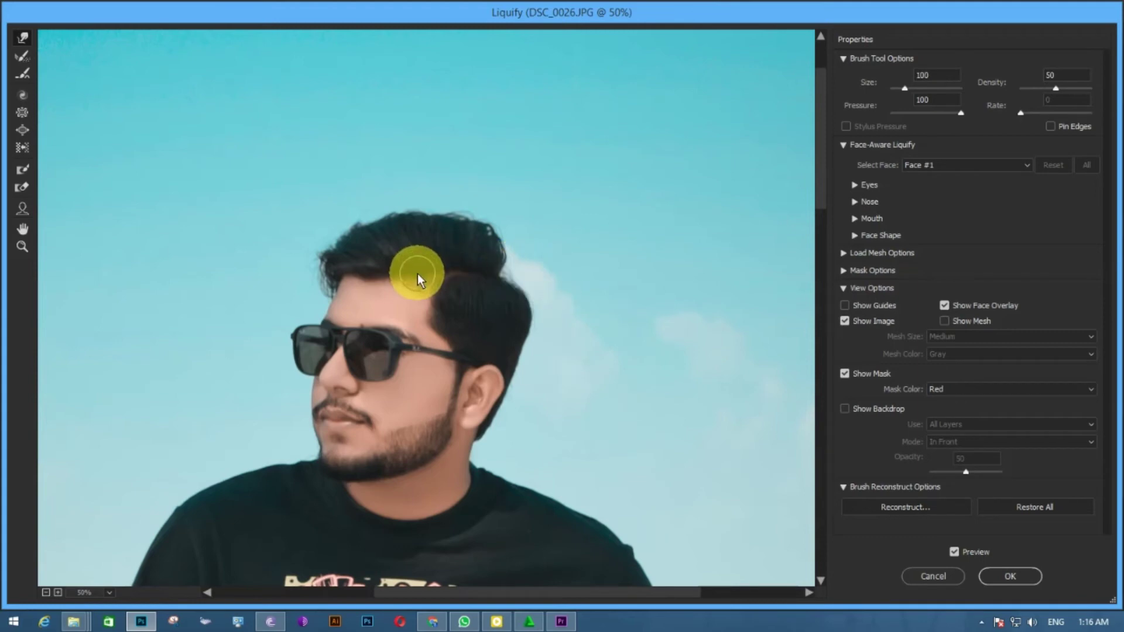
# - Smooth the top-left hair outline, compare with the original, and apply the Liquify warp
pyautogui.click(954, 552)
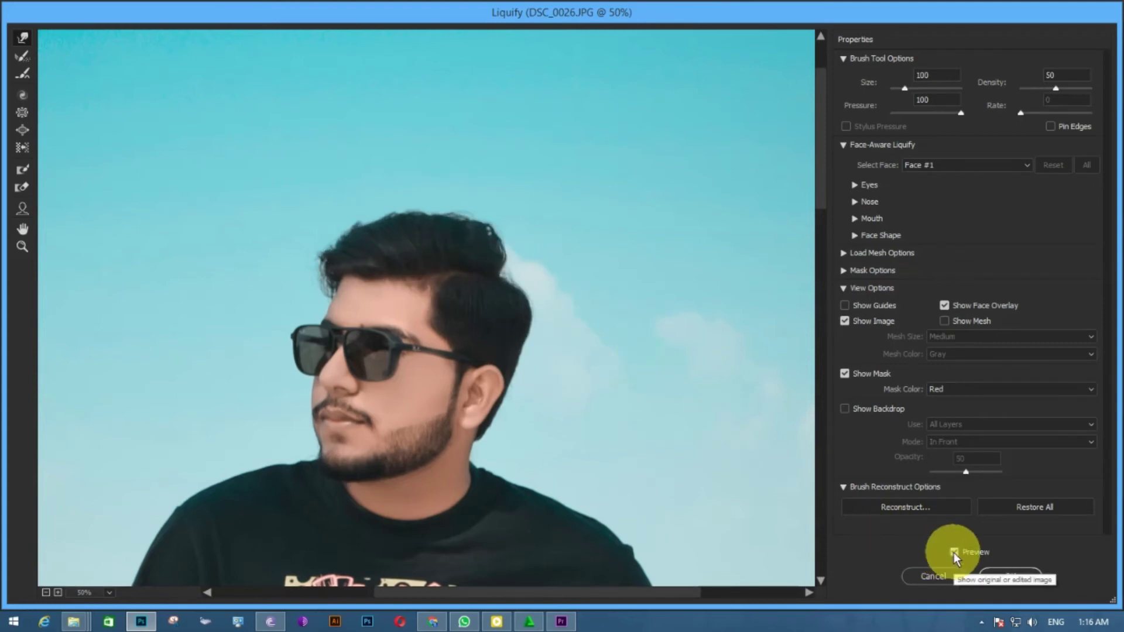
pyautogui.press(']')
pyautogui.press(']')
pyautogui.press(']')
pyautogui.press(']')
pyautogui.moveTo(339, 237)
pyautogui.mouseDown()
pyautogui.moveTo(359, 219)
pyautogui.moveTo(317, 255)
pyautogui.moveTo(322, 238)
pyautogui.mouseUp()
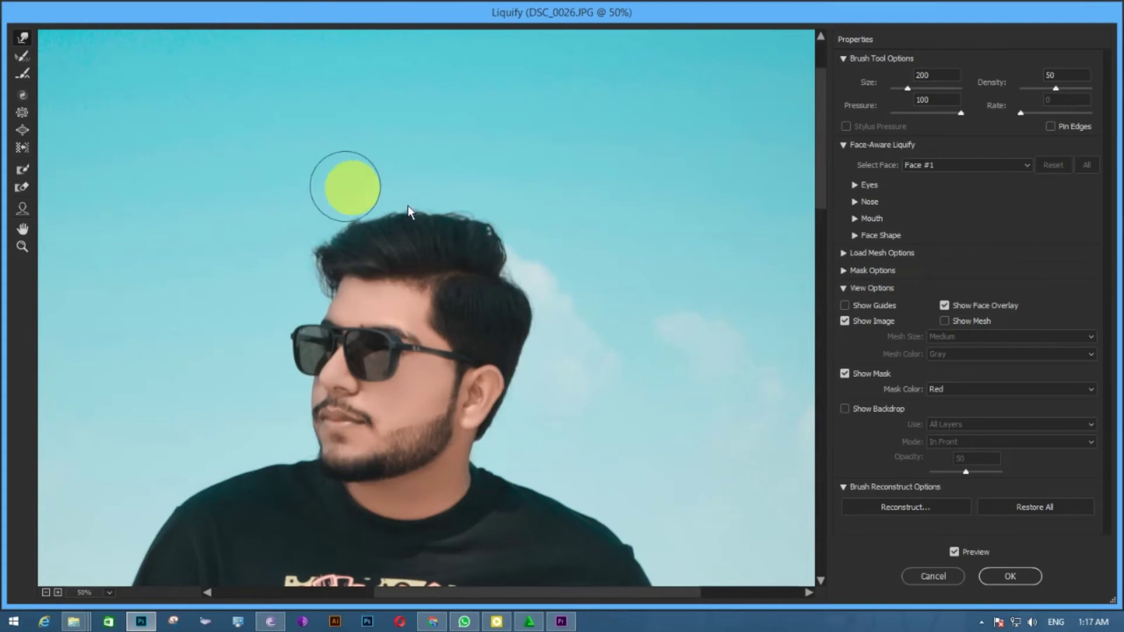
pyautogui.click(954, 553)
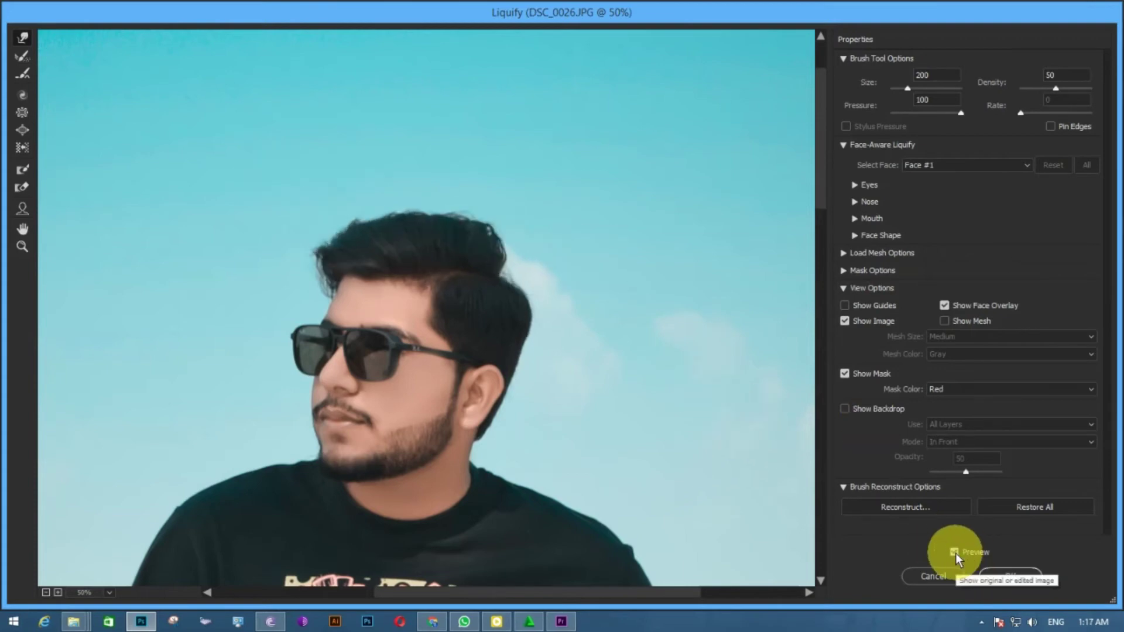
pyautogui.click(1021, 579)
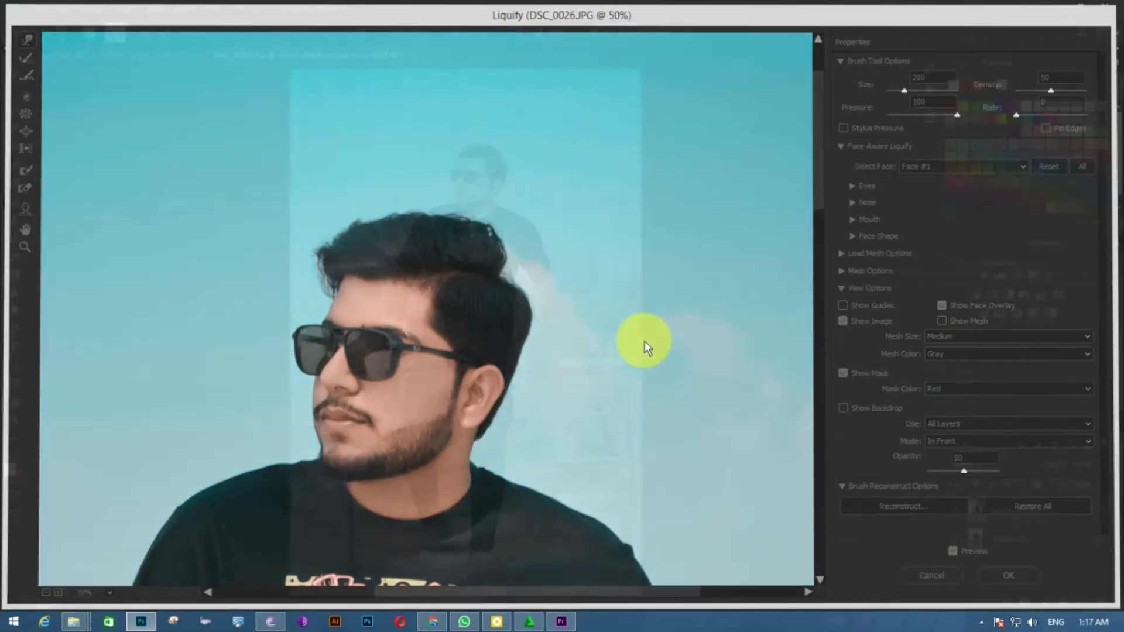
pyautogui.hotkey('ctrl', '+')
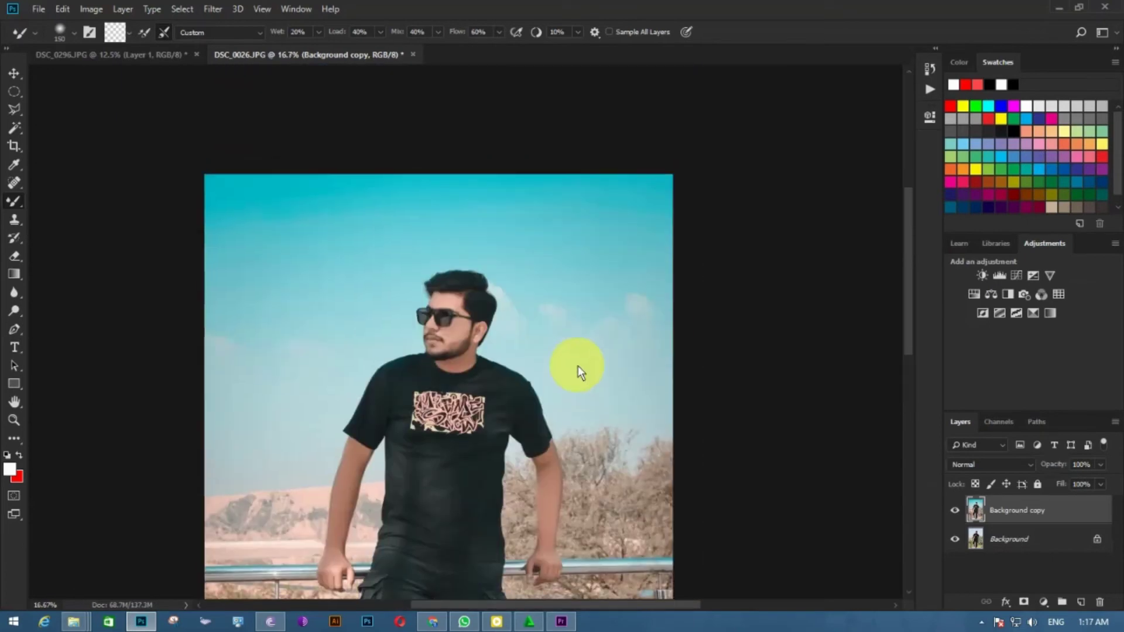
pyautogui.hotkey('ctrl', '+')
pyautogui.hotkey('ctrl', '+')
pyautogui.hotkey('ctrl', '+')
pyautogui.hotkey('ctrl', '+')
pyautogui.hotkey('ctrl', '+')
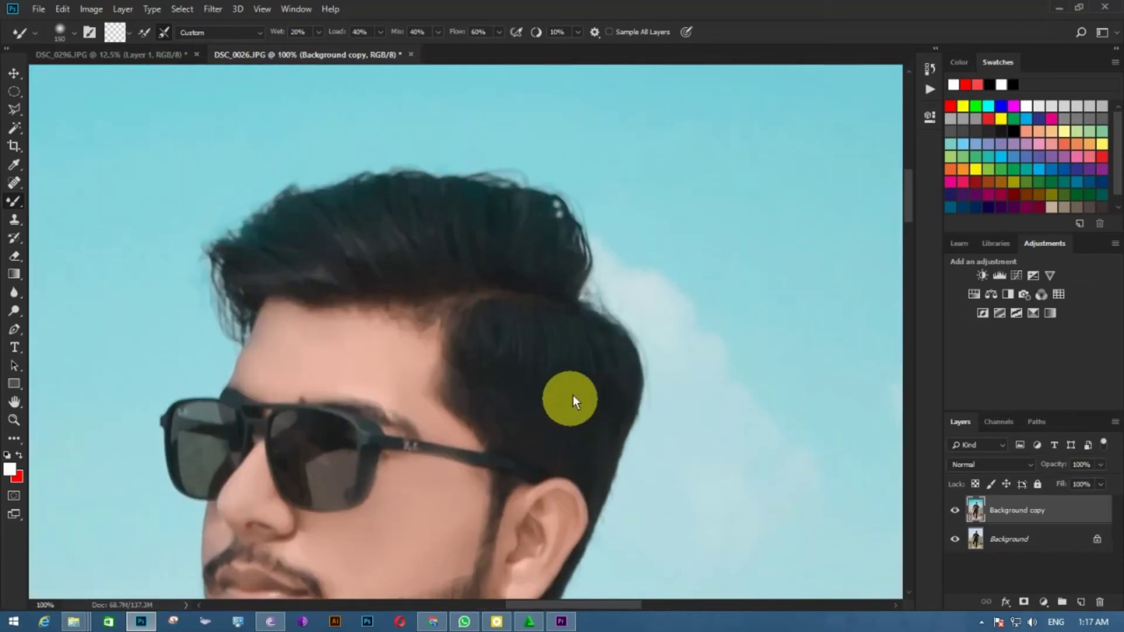
pyautogui.hotkey('ctrl', '-')
pyautogui.click(15, 219)
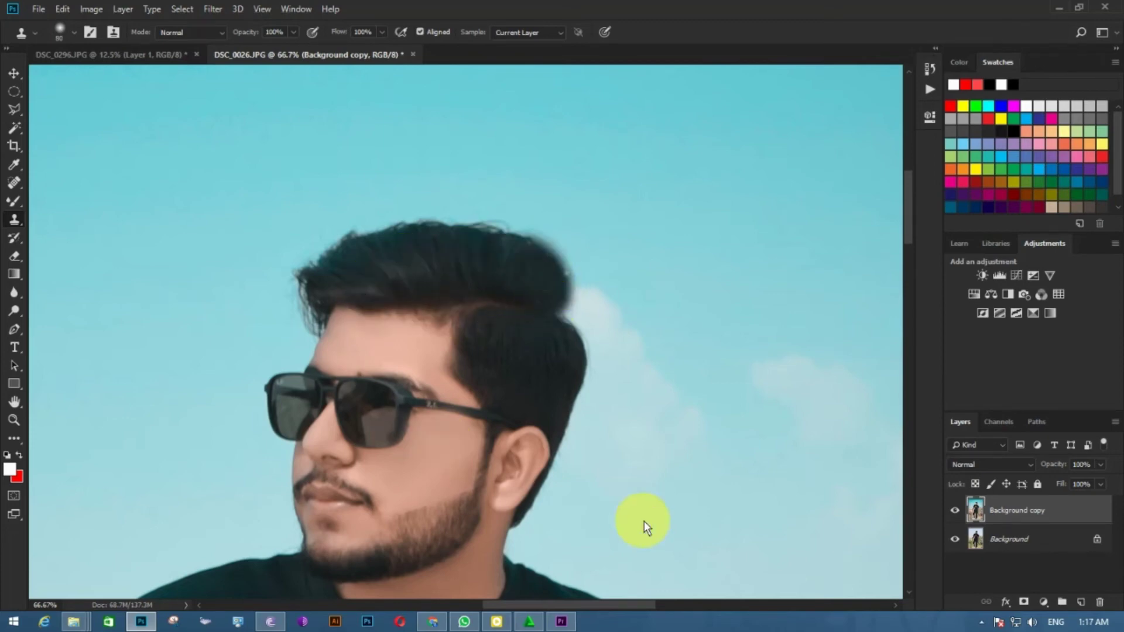
pyautogui.scroll(-2, 643, 521)
pyautogui.scroll(-1, 715, 432)
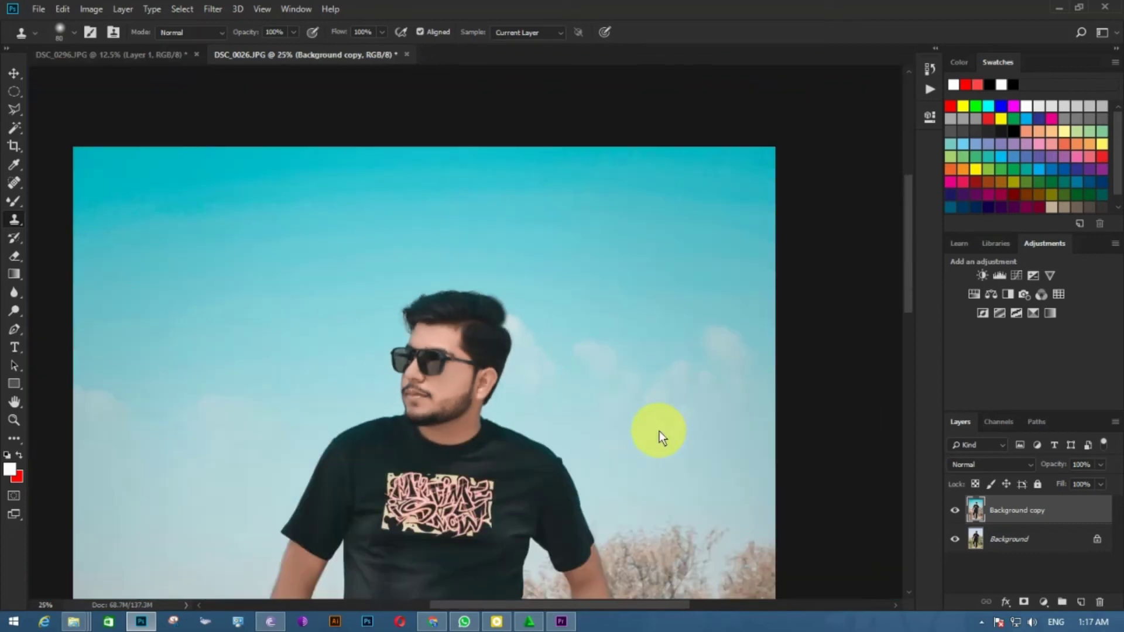
pyautogui.scroll(-1, 660, 431)
pyautogui.scroll(-1, 659, 432)
pyautogui.scroll(1, 690, 375)
pyautogui.scroll(-1, 690, 374)
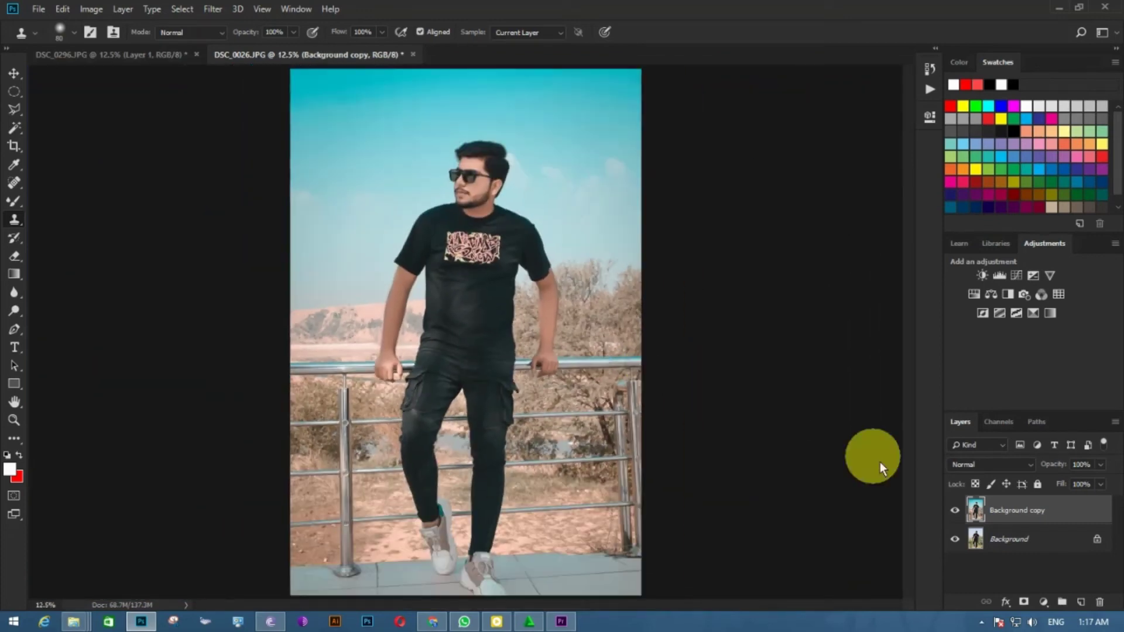
pyautogui.click(950, 512)
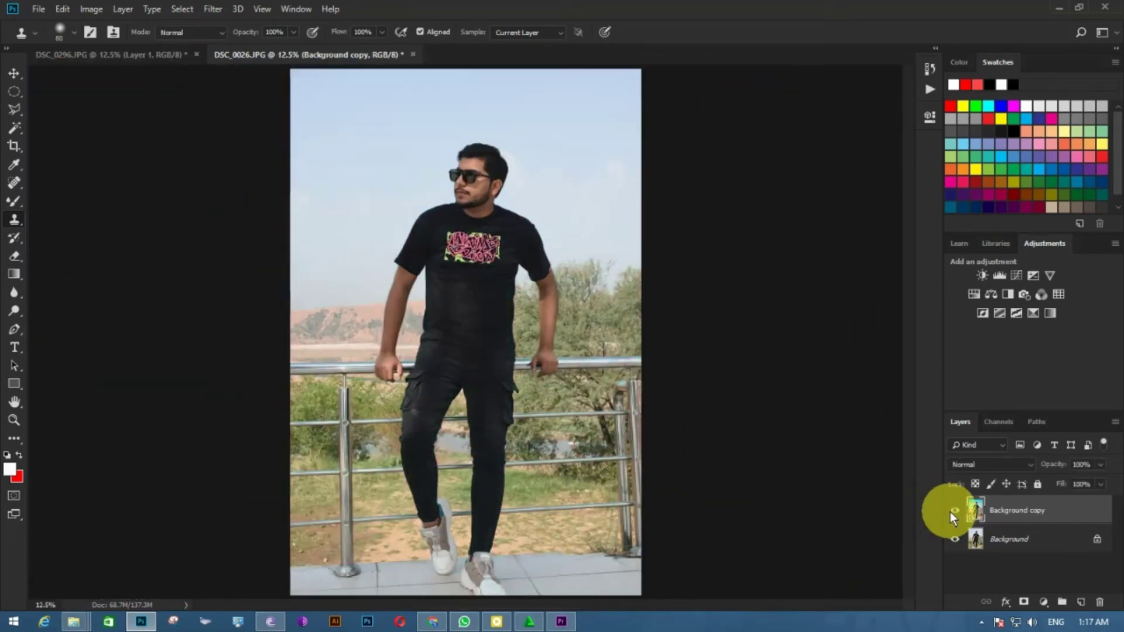
pyautogui.click(949, 510)
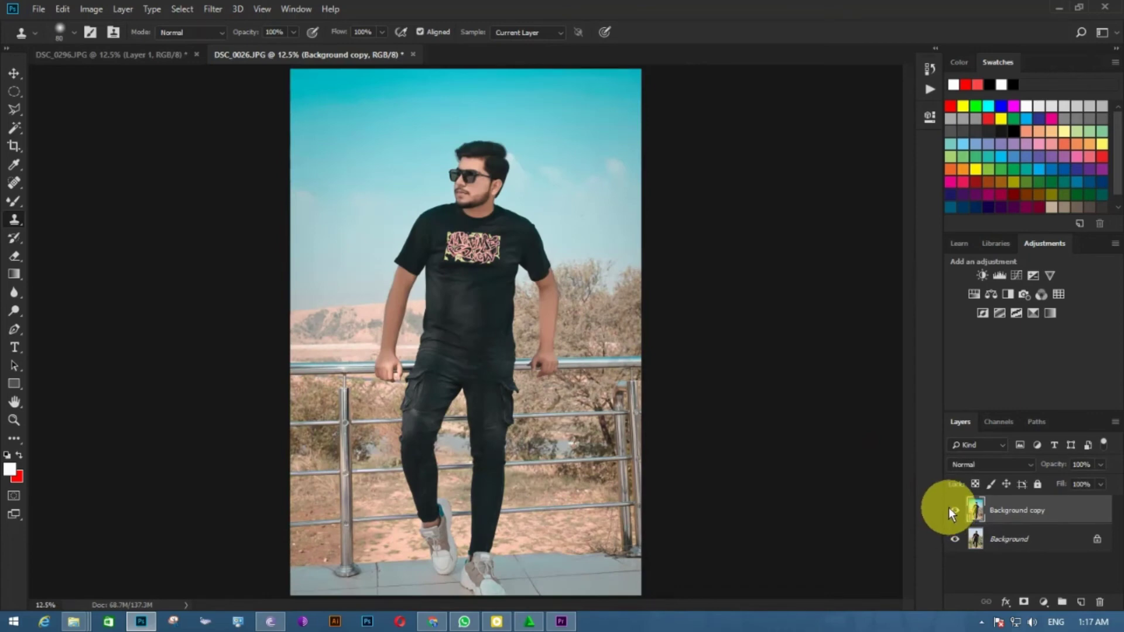
pyautogui.click(14, 73)
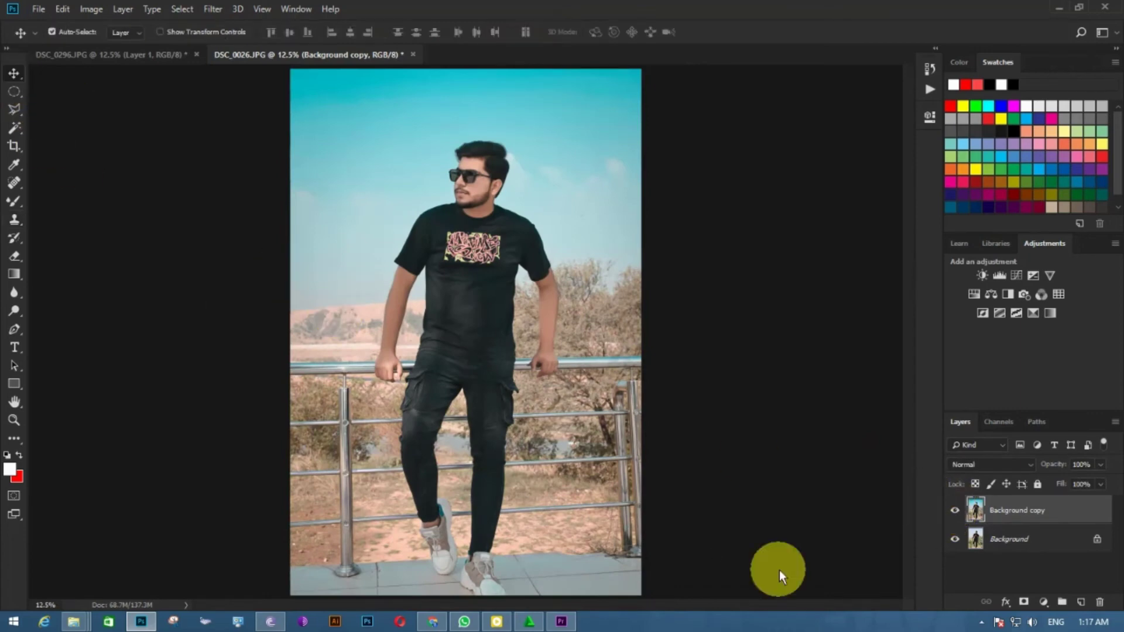
# - Give the Background copy layer a 3 px Stroke layer effect
pyautogui.click(1006, 603)
pyautogui.click(1036, 502)
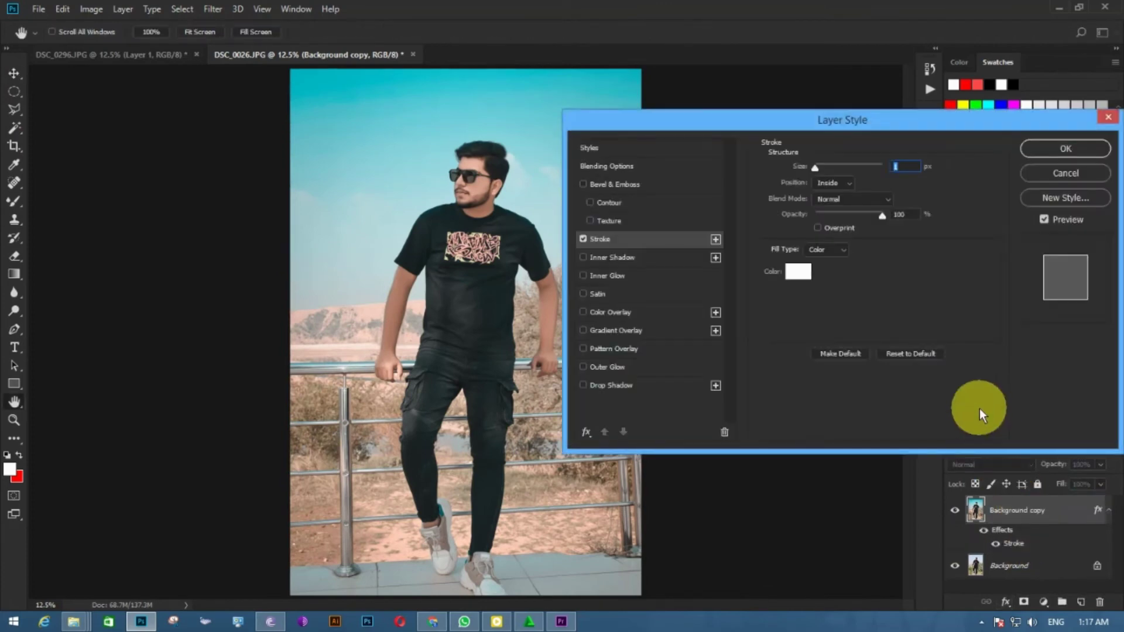
pyautogui.write('3')
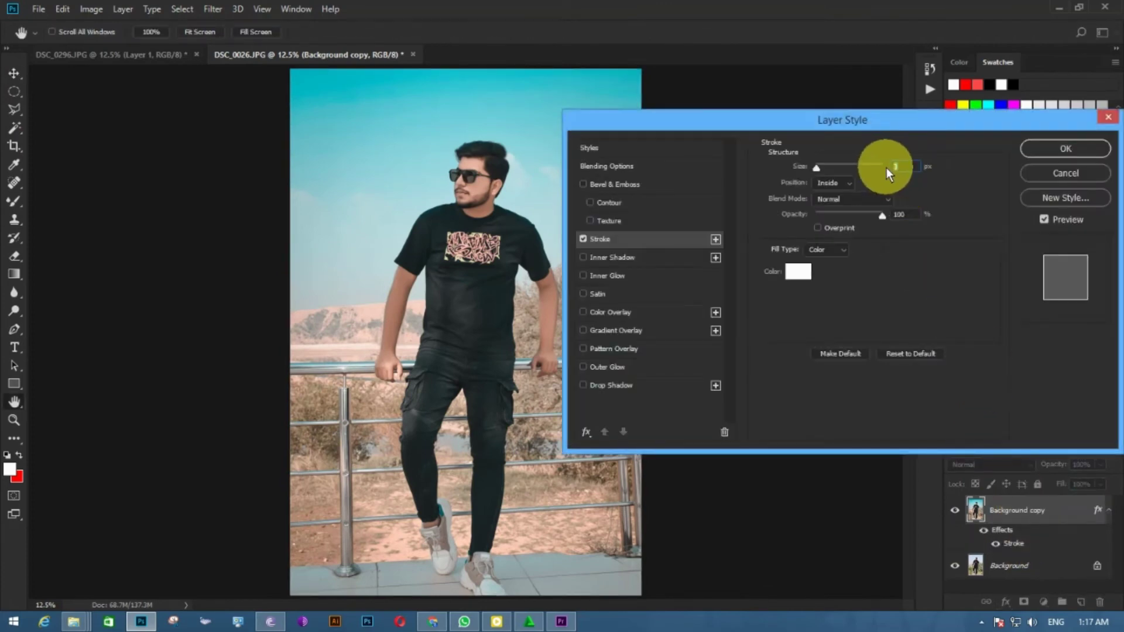
pyautogui.click(1068, 151)
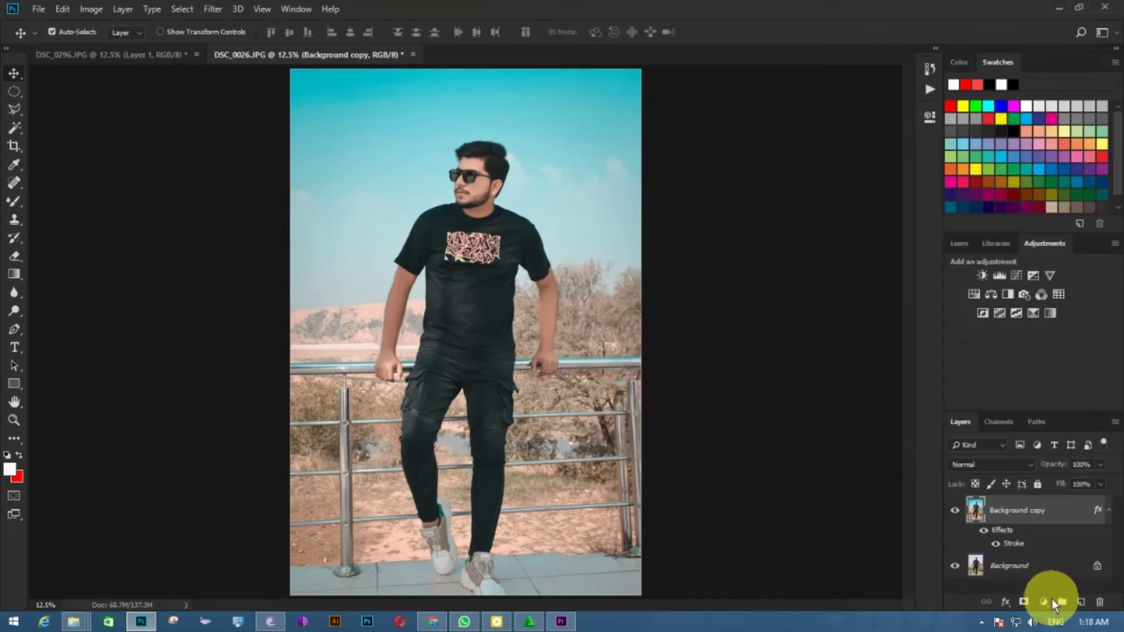
pyautogui.click(1044, 602)
# - In Selective Color, push the Cyans toward more cyan and add magenta
pyautogui.click(827, 174)
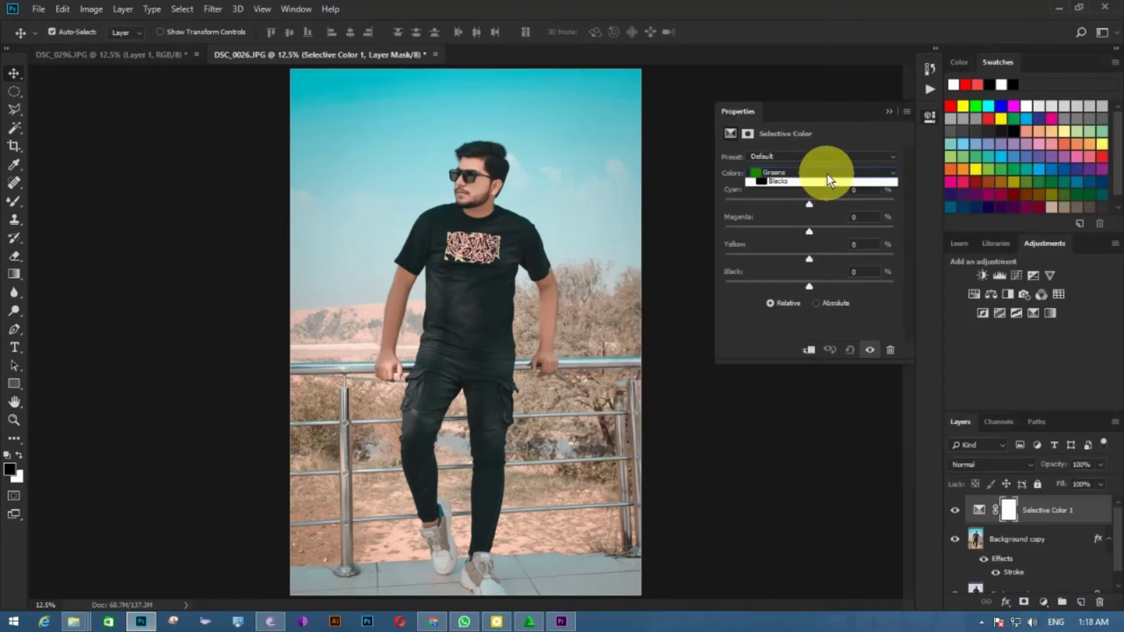
pyautogui.click(824, 192)
pyautogui.moveTo(808, 204)
pyautogui.mouseDown()
pyautogui.moveTo(868, 203)
pyautogui.moveTo(768, 206)
pyautogui.moveTo(884, 205)
pyautogui.mouseUp()
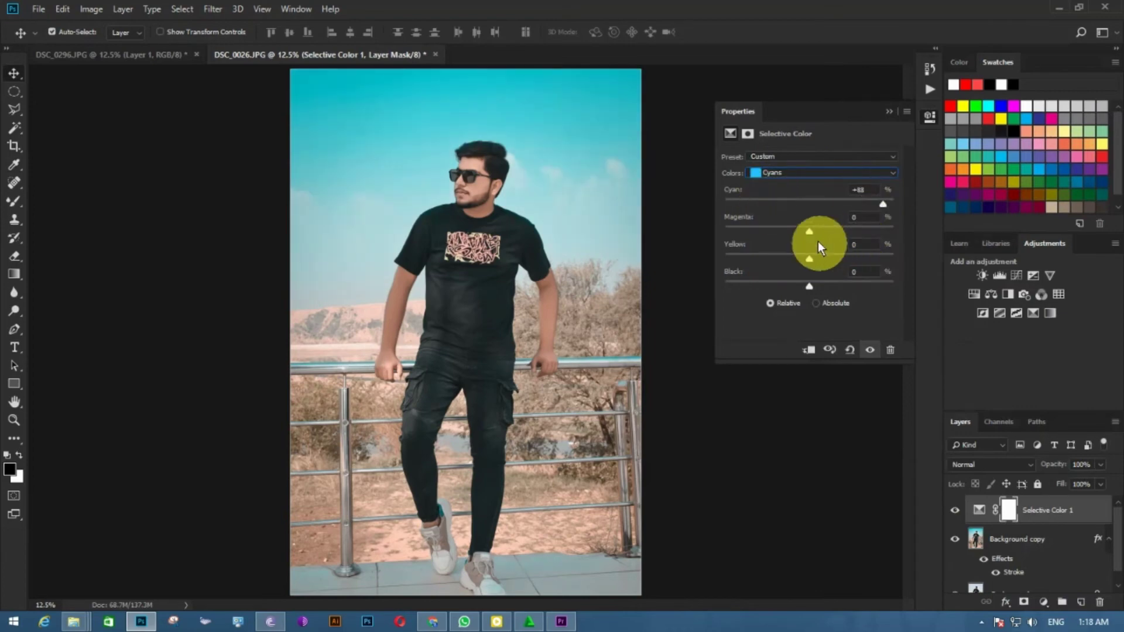
pyautogui.moveTo(809, 231)
pyautogui.mouseDown()
pyautogui.moveTo(846, 232)
pyautogui.moveTo(826, 233)
pyautogui.moveTo(840, 253)
pyautogui.moveTo(779, 258)
pyautogui.moveTo(858, 261)
pyautogui.moveTo(790, 259)
pyautogui.moveTo(817, 285)
pyautogui.moveTo(853, 285)
pyautogui.moveTo(798, 291)
pyautogui.moveTo(842, 298)
pyautogui.mouseUp()
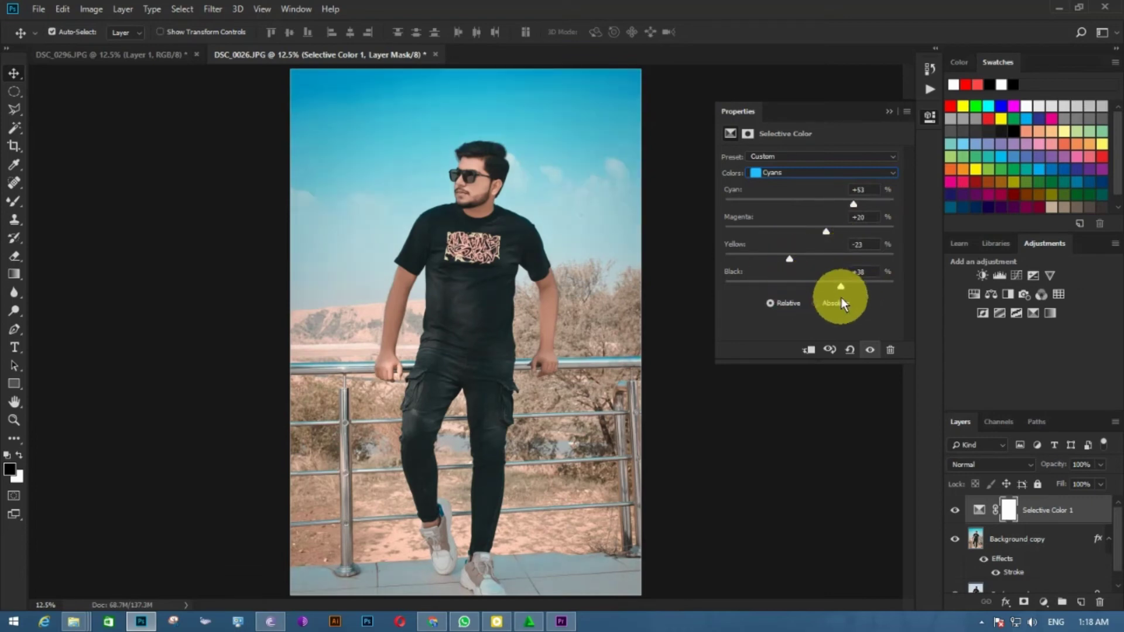
# - Add a little black to the Blacks and change the black amount in the Yellows
pyautogui.click(826, 174)
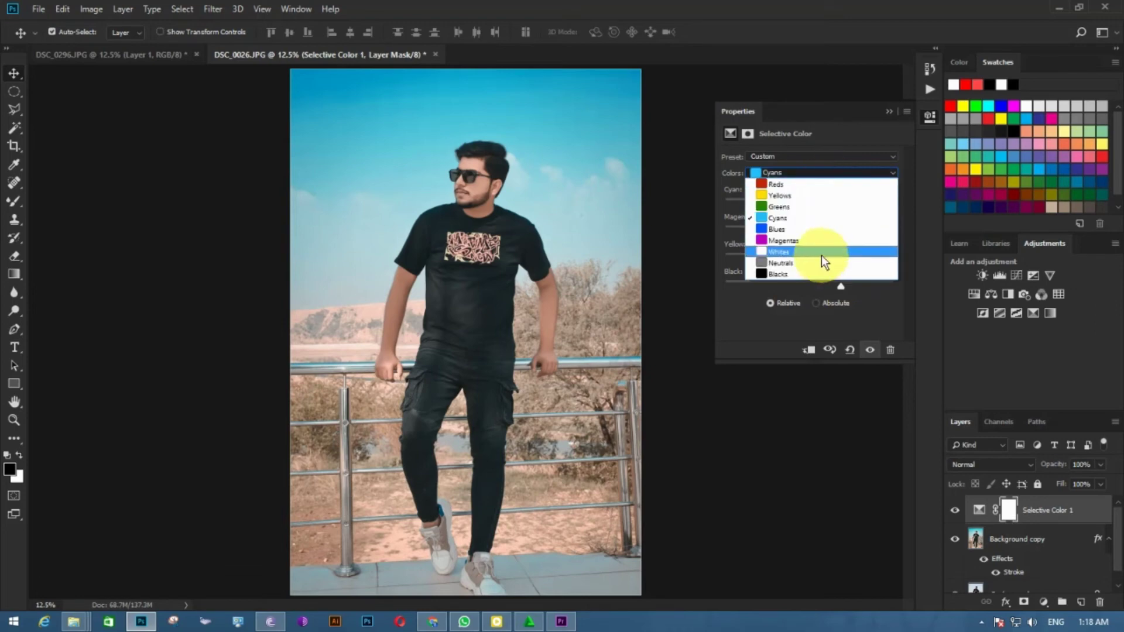
pyautogui.click(819, 275)
pyautogui.moveTo(807, 288); pyautogui.dragTo(815, 284)
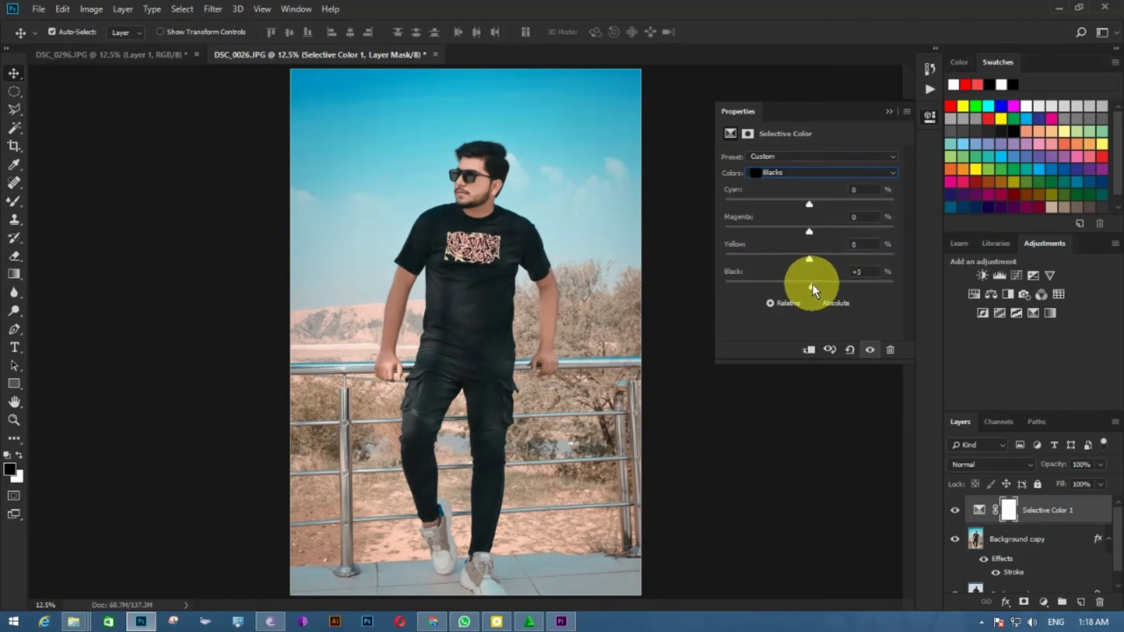
pyautogui.click(843, 174)
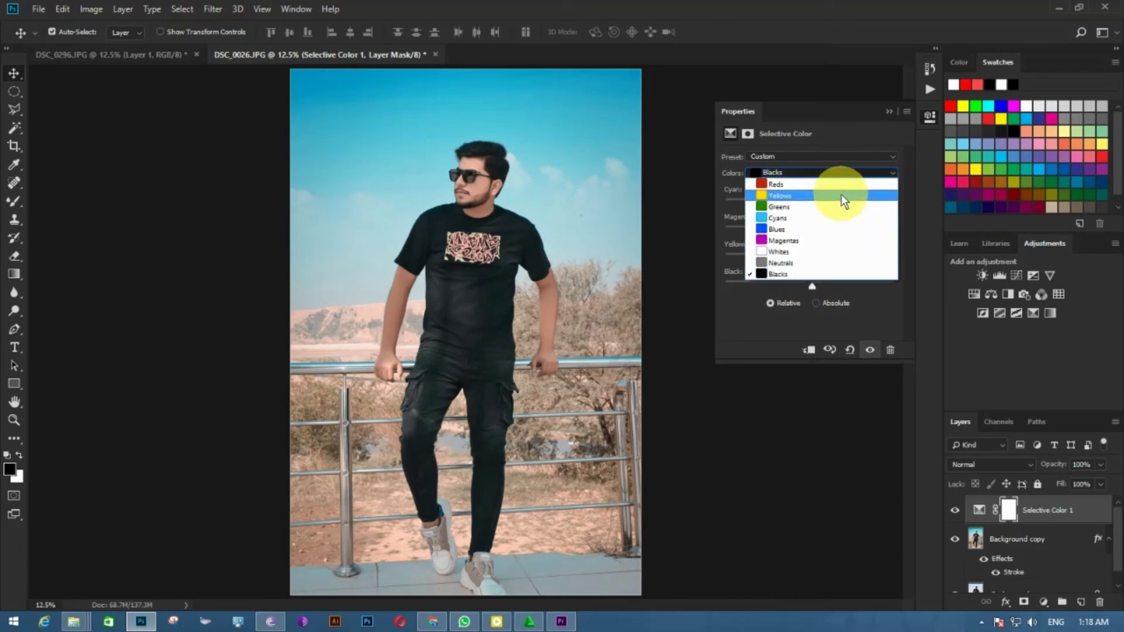
pyautogui.click(841, 194)
pyautogui.moveTo(809, 286)
pyautogui.mouseDown()
pyautogui.moveTo(833, 286)
pyautogui.moveTo(777, 284)
pyautogui.mouseUp()
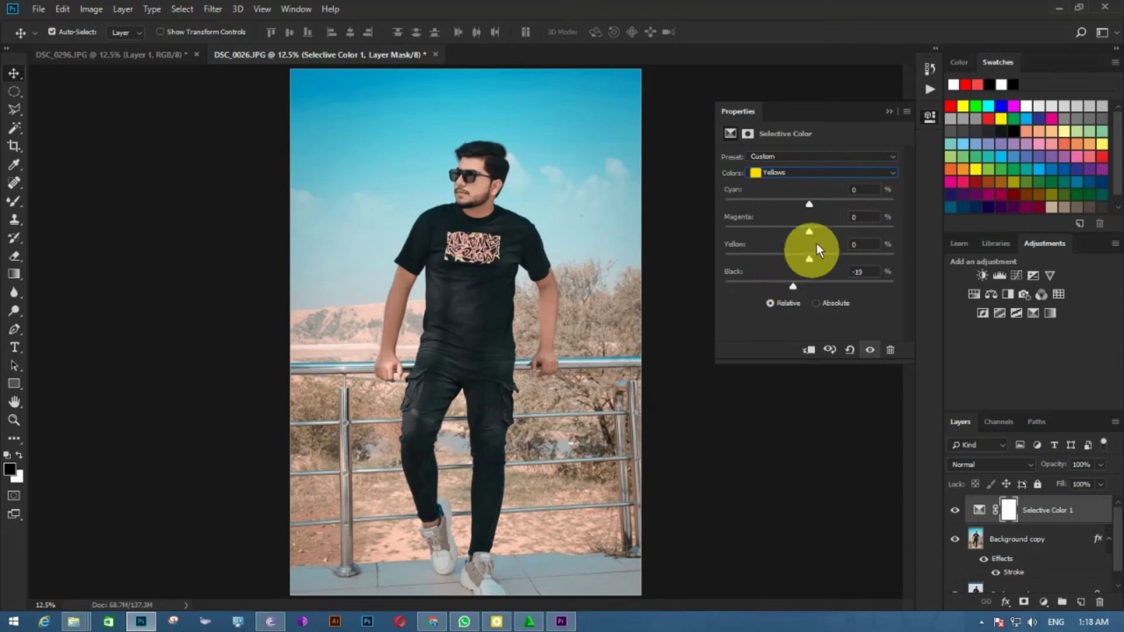
# - Set Whites to Cyan -27, Yellow -27, Black -18, then select the photo layer too
pyautogui.click(814, 173)
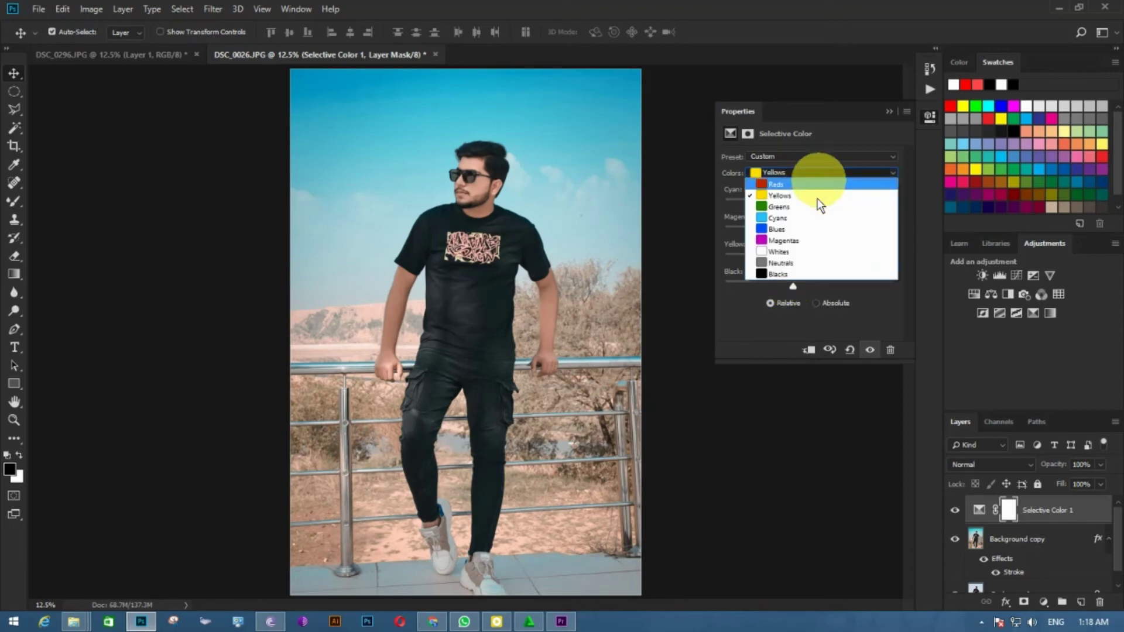
pyautogui.click(807, 250)
pyautogui.moveTo(809, 202)
pyautogui.mouseDown()
pyautogui.moveTo(767, 203)
pyautogui.moveTo(787, 204)
pyautogui.mouseUp()
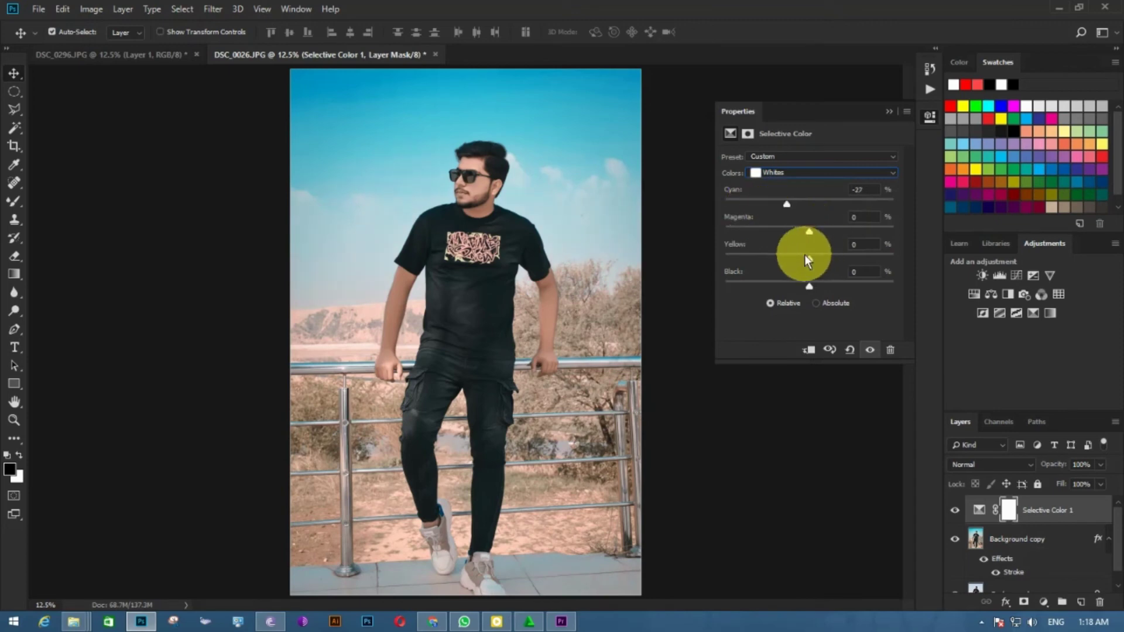
pyautogui.moveTo(809, 259)
pyautogui.mouseDown()
pyautogui.moveTo(787, 259)
pyautogui.moveTo(794, 286)
pyautogui.mouseUp()
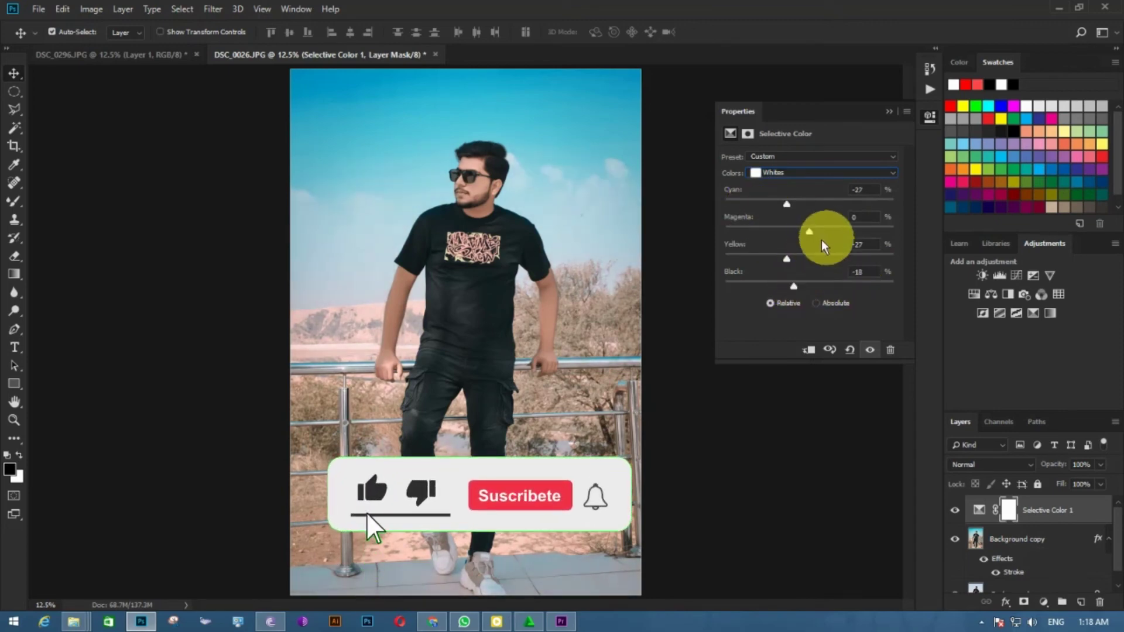
pyautogui.click(828, 174)
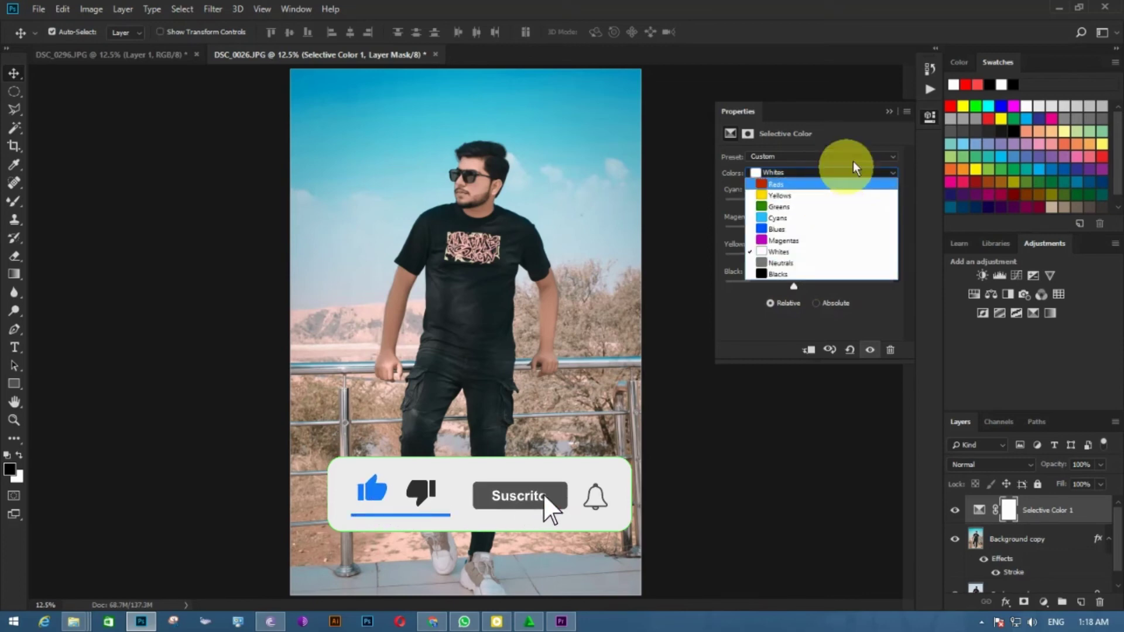
pyautogui.click(890, 115)
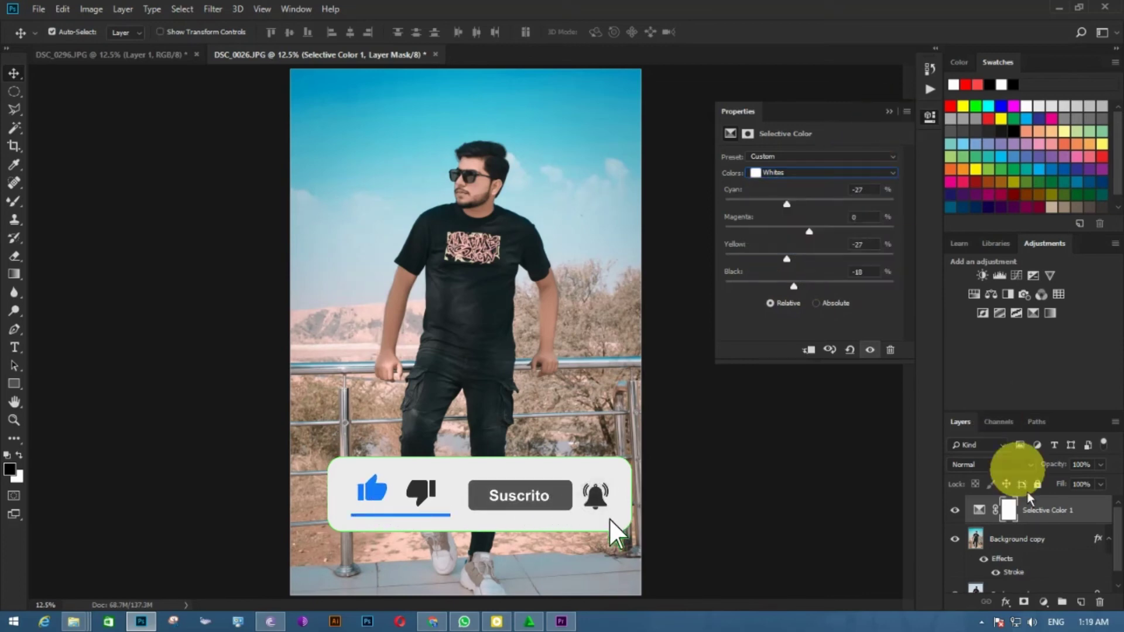
pyautogui.click(1039, 534)
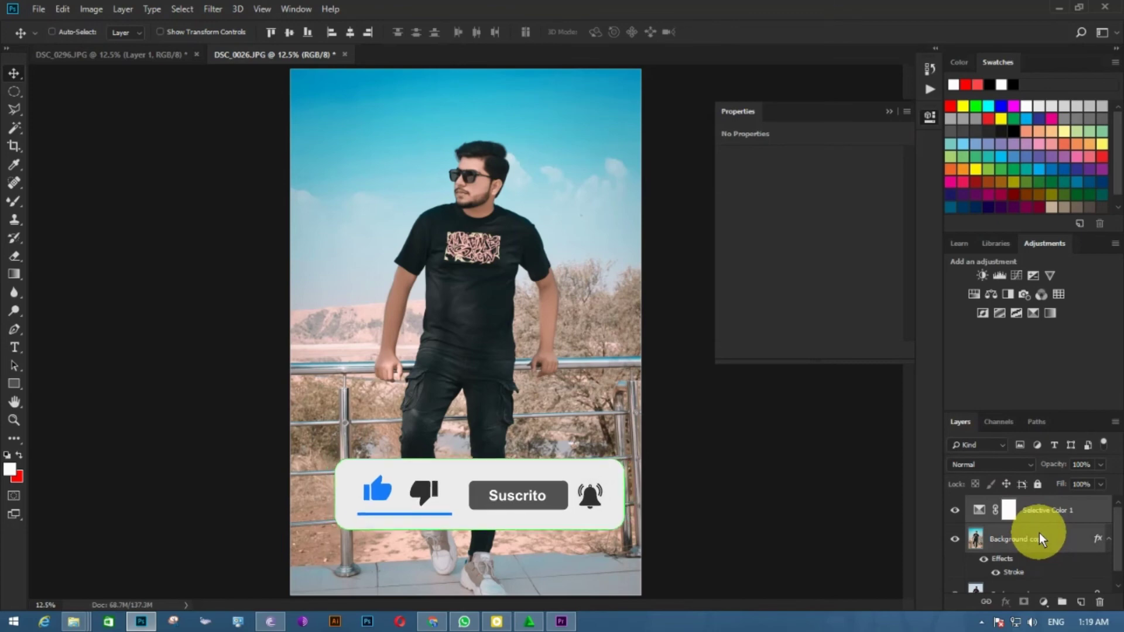
# - Merge the Selective Color adjustment and photo into one layer and launch the Camera Raw Filter
pyautogui.hotkey('ctrl', 'e')
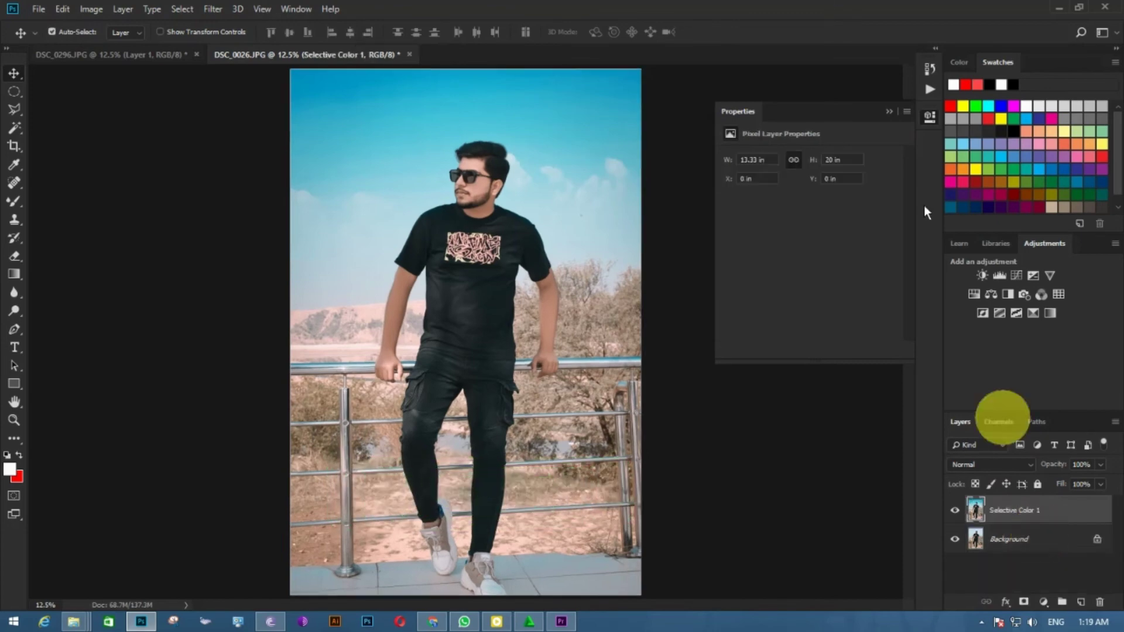
pyautogui.click(890, 112)
pyautogui.click(237, 10)
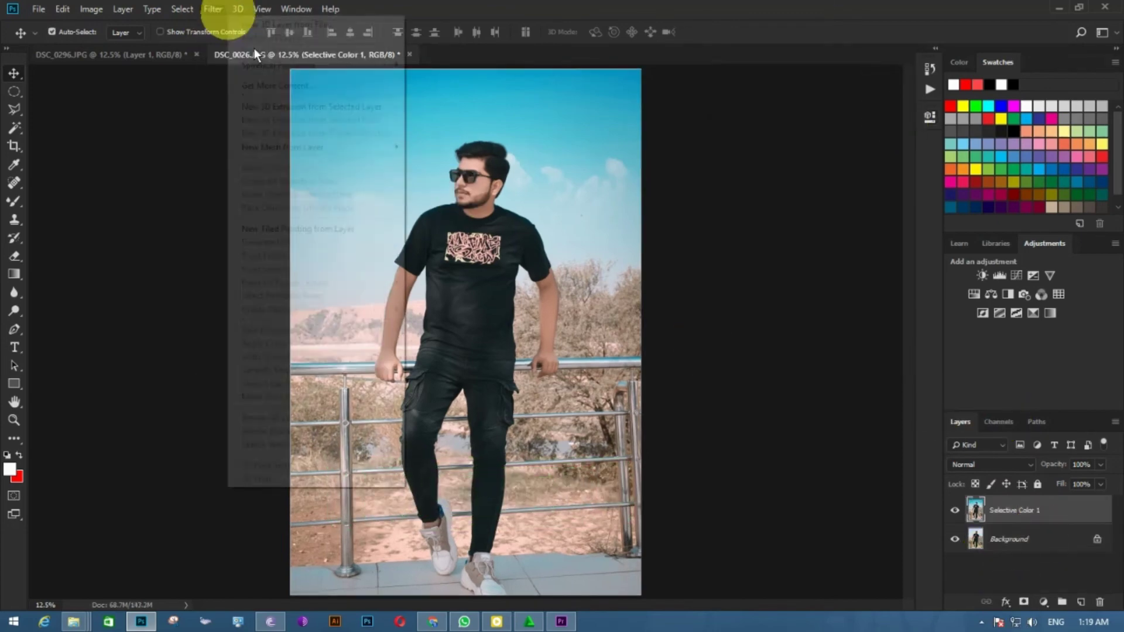
pyautogui.click(271, 96)
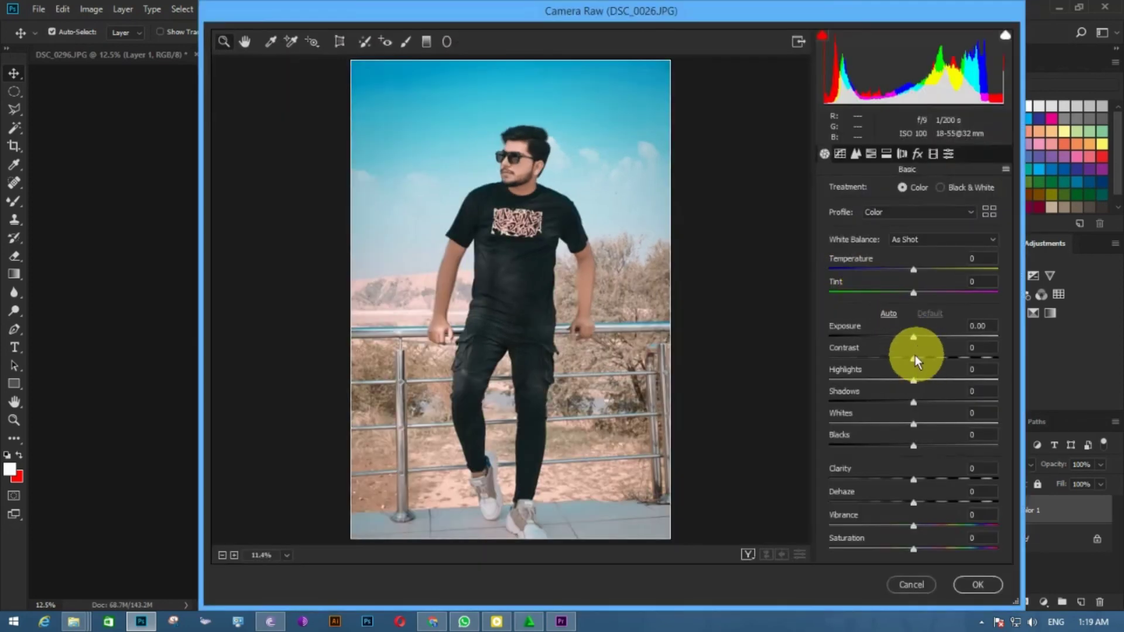
# - Set Contrast +9, Highlights -19, Shadows +49, Clarity +19, raise Vibrance, and add a negative vignette
pyautogui.moveTo(915, 356)
pyautogui.mouseDown()
pyautogui.moveTo(929, 357)
pyautogui.moveTo(904, 358)
pyautogui.moveTo(919, 356)
pyautogui.mouseUp()
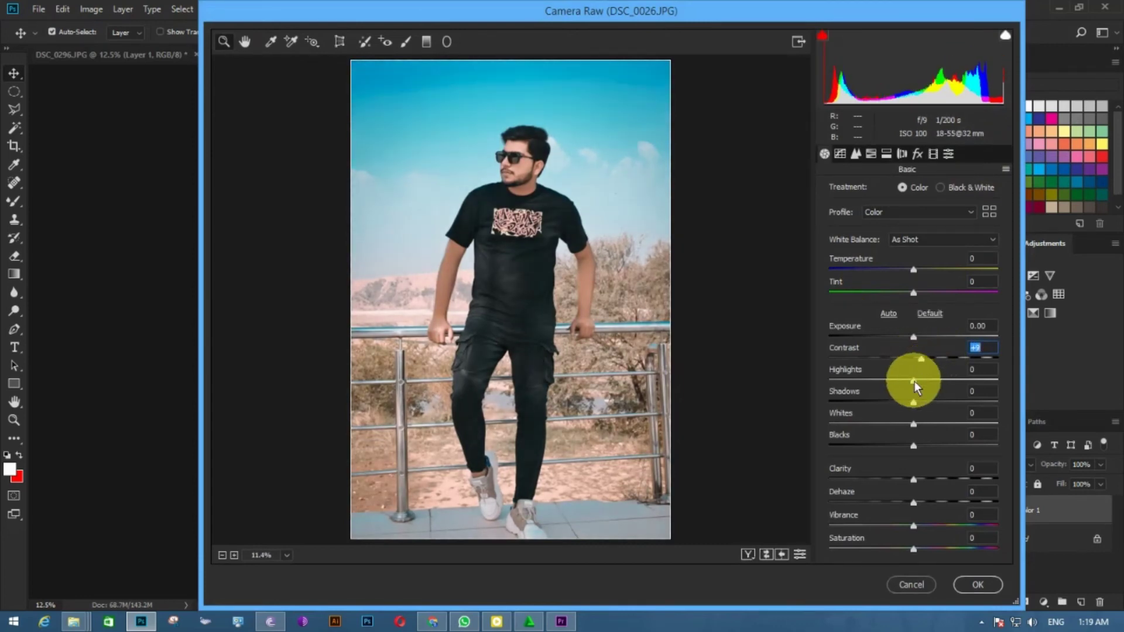
pyautogui.moveTo(866, 380)
pyautogui.mouseDown()
pyautogui.moveTo(942, 378)
pyautogui.moveTo(898, 379)
pyautogui.moveTo(941, 402)
pyautogui.moveTo(964, 399)
pyautogui.moveTo(968, 423)
pyautogui.moveTo(899, 425)
pyautogui.moveTo(916, 424)
pyautogui.moveTo(930, 478)
pyautogui.mouseUp()
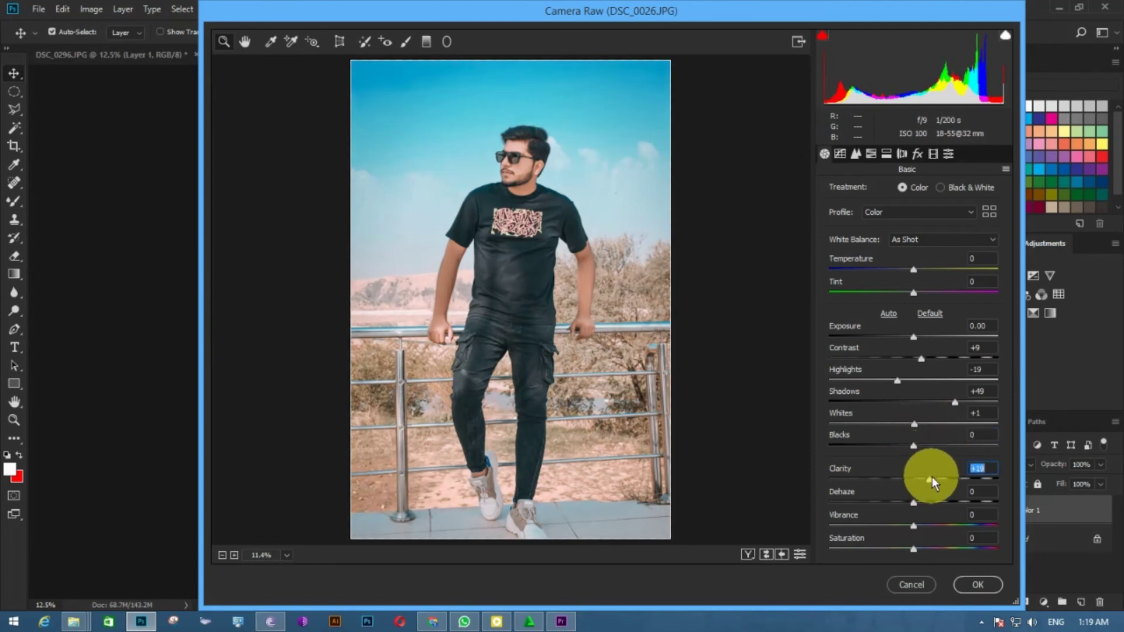
pyautogui.moveTo(913, 526)
pyautogui.mouseDown()
pyautogui.moveTo(929, 525)
pyautogui.moveTo(918, 527)
pyautogui.mouseUp()
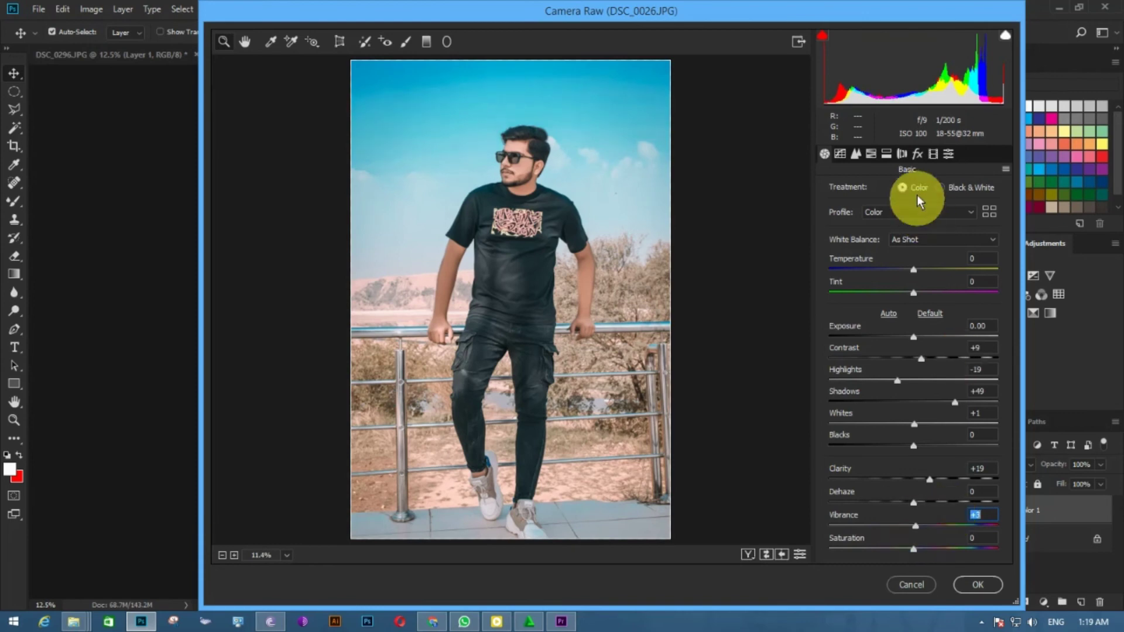
pyautogui.click(918, 154)
pyautogui.moveTo(912, 337); pyautogui.dragTo(891, 338)
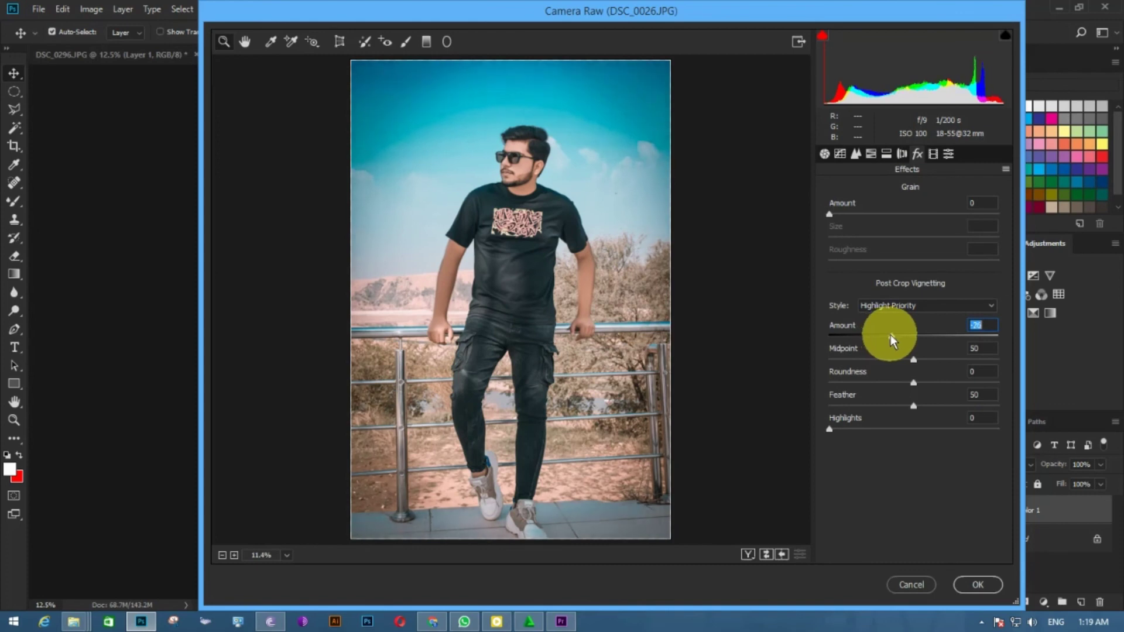
# - Shift the Blue Primary hue, brighten the Oranges, and set Orange saturation to -9
pyautogui.click(933, 154)
pyautogui.moveTo(910, 419)
pyautogui.mouseDown()
pyautogui.moveTo(855, 418)
pyautogui.moveTo(902, 417)
pyautogui.moveTo(923, 442)
pyautogui.mouseUp()
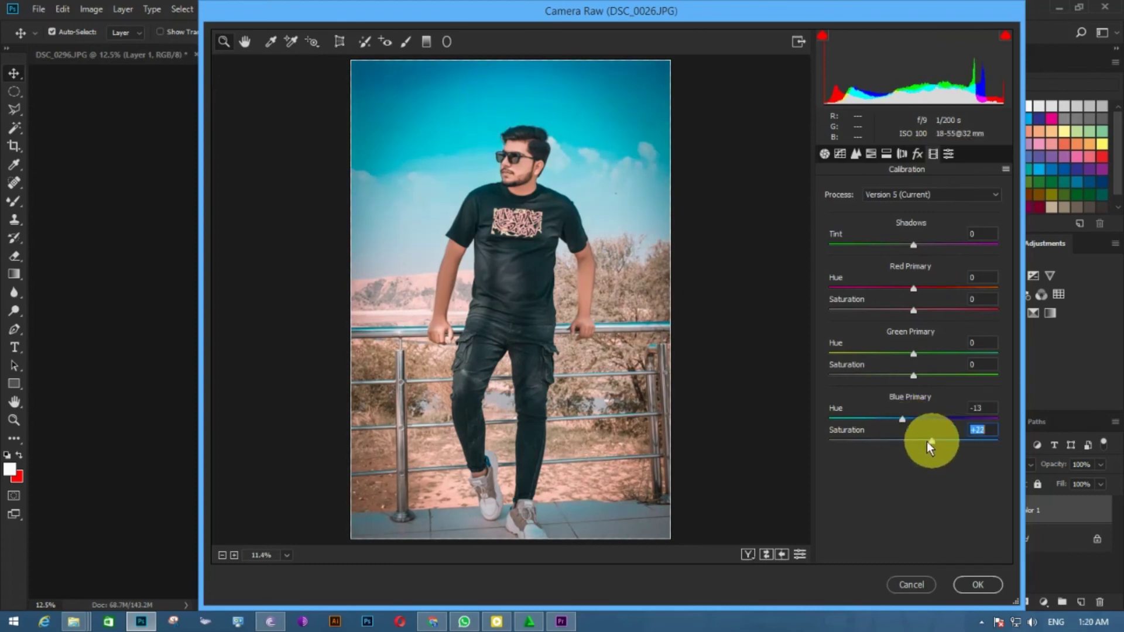
pyautogui.click(872, 152)
pyautogui.click(932, 192)
pyautogui.moveTo(930, 264); pyautogui.dragTo(948, 266)
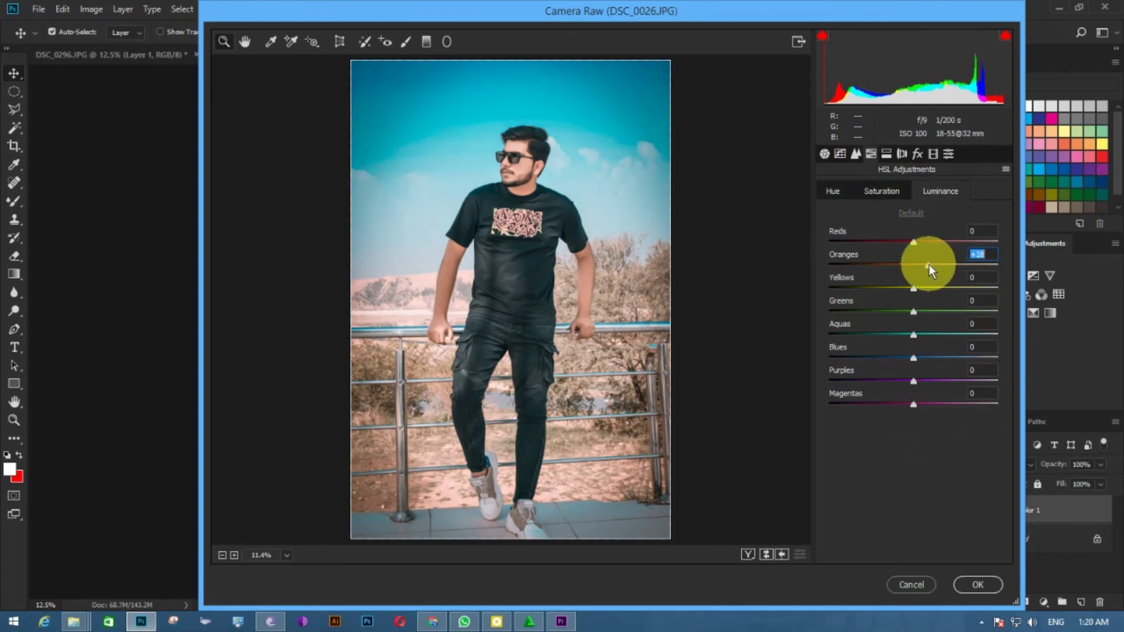
pyautogui.click(911, 213)
pyautogui.moveTo(913, 265); pyautogui.dragTo(911, 268)
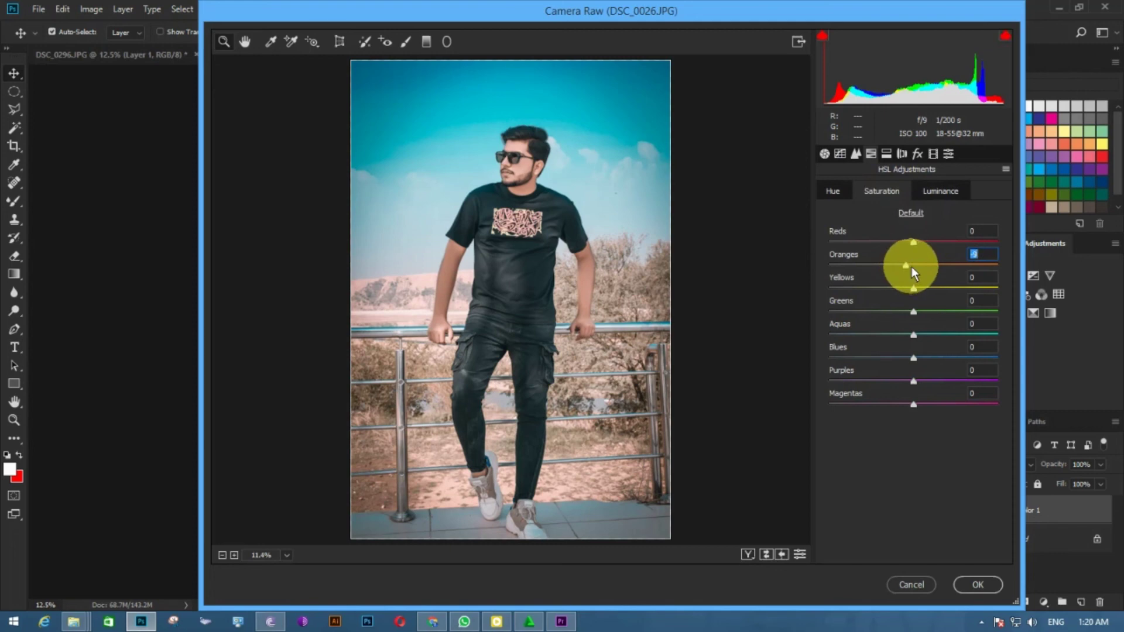
# - Brighten Oranges further, boost saturation Yellows +61, Purples +48 and Magentas, and apply Camera Raw
pyautogui.click(940, 191)
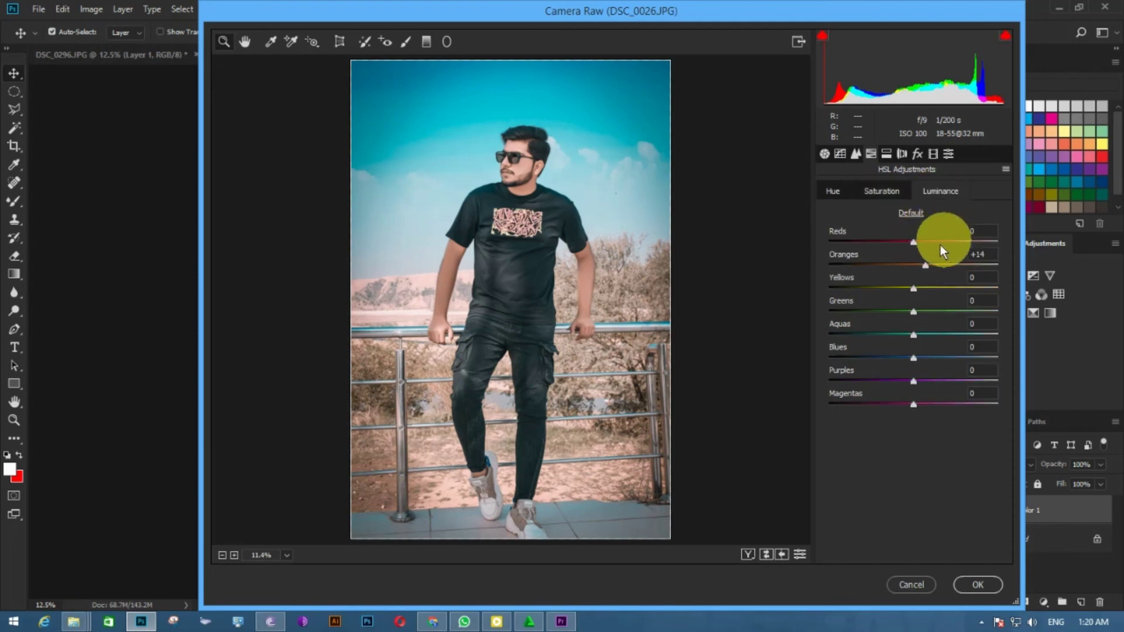
pyautogui.moveTo(914, 265); pyautogui.dragTo(955, 300)
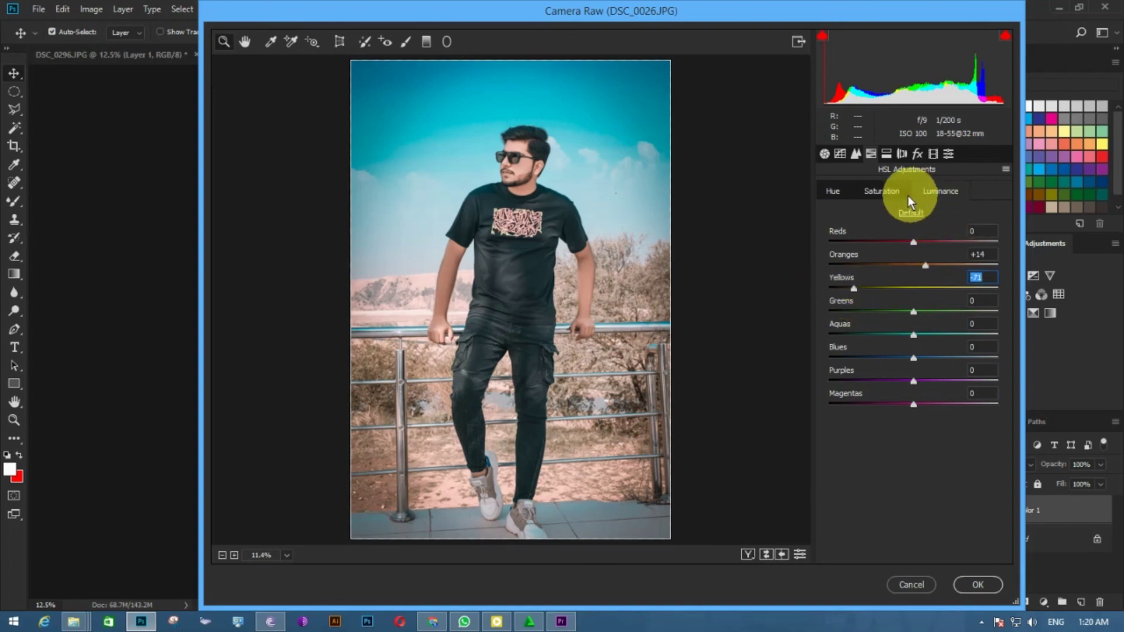
pyautogui.click(893, 191)
pyautogui.moveTo(913, 287)
pyautogui.mouseDown()
pyautogui.moveTo(931, 286)
pyautogui.moveTo(841, 286)
pyautogui.mouseUp()
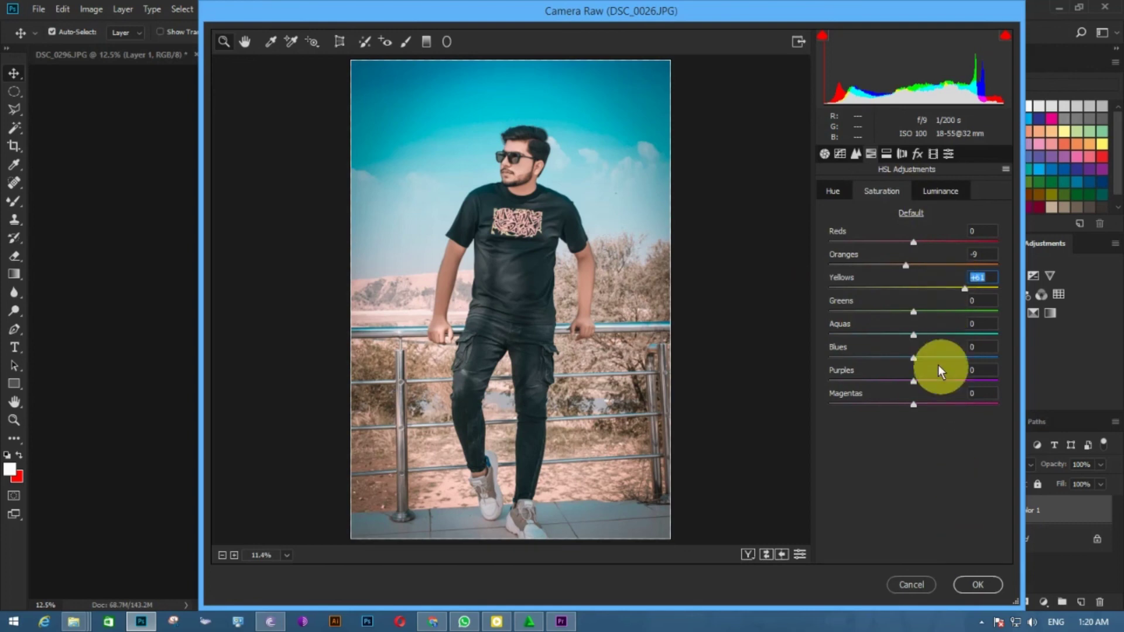
pyautogui.moveTo(913, 381)
pyautogui.mouseDown()
pyautogui.moveTo(973, 384)
pyautogui.moveTo(802, 382)
pyautogui.moveTo(998, 385)
pyautogui.mouseUp()
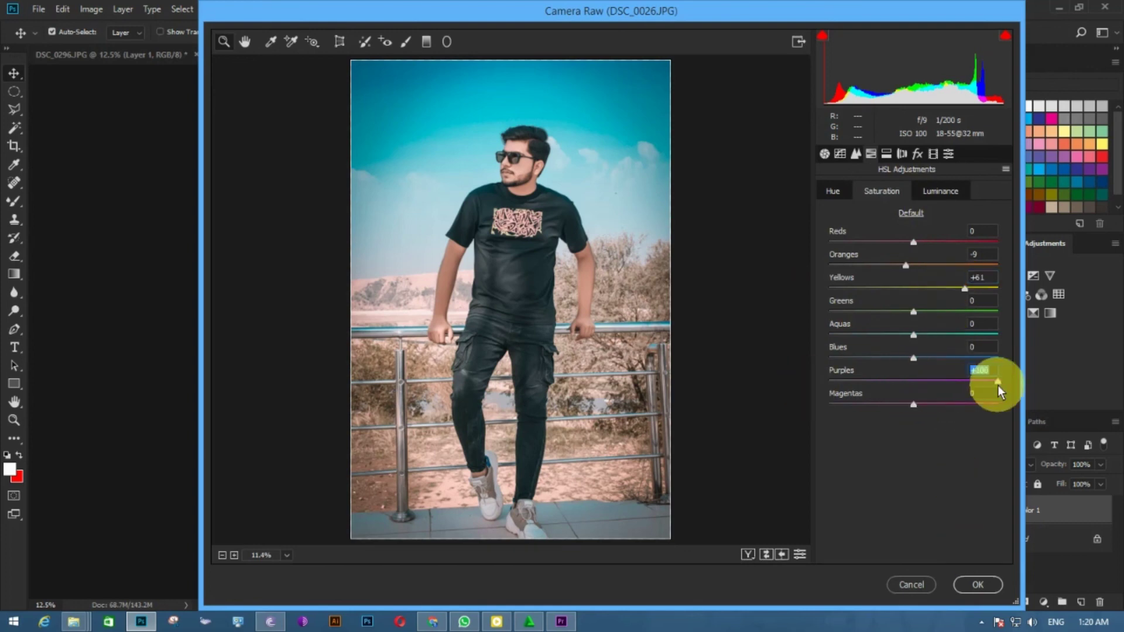
pyautogui.moveTo(915, 403)
pyautogui.mouseDown()
pyautogui.moveTo(798, 401)
pyautogui.moveTo(972, 404)
pyautogui.mouseUp()
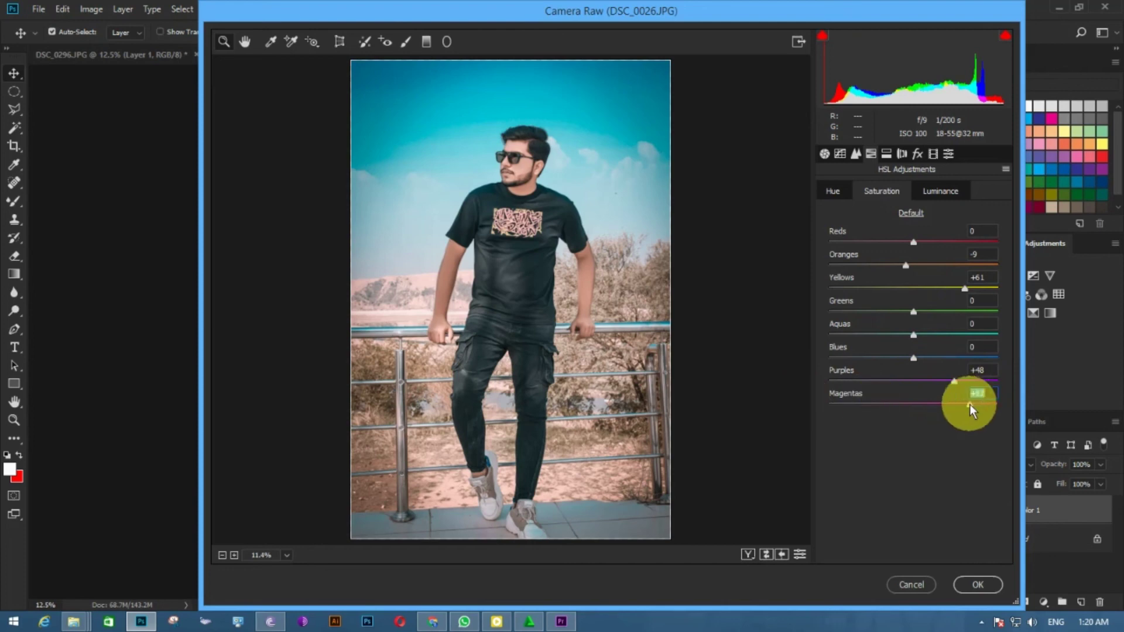
pyautogui.click(977, 584)
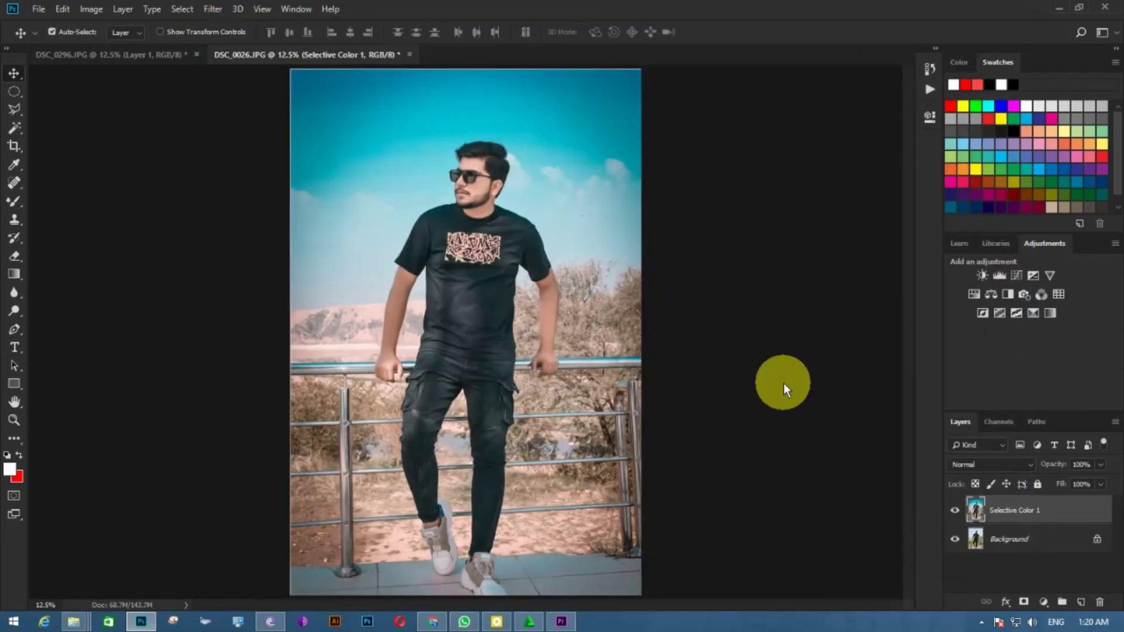
pyautogui.click(955, 511)
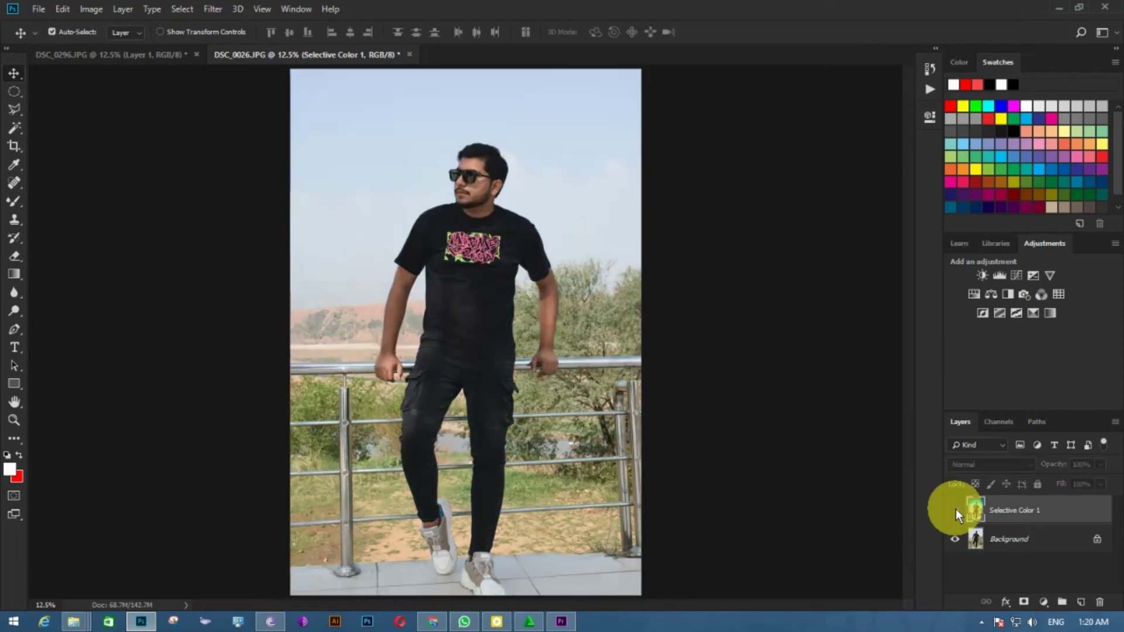
pyautogui.click(956, 512)
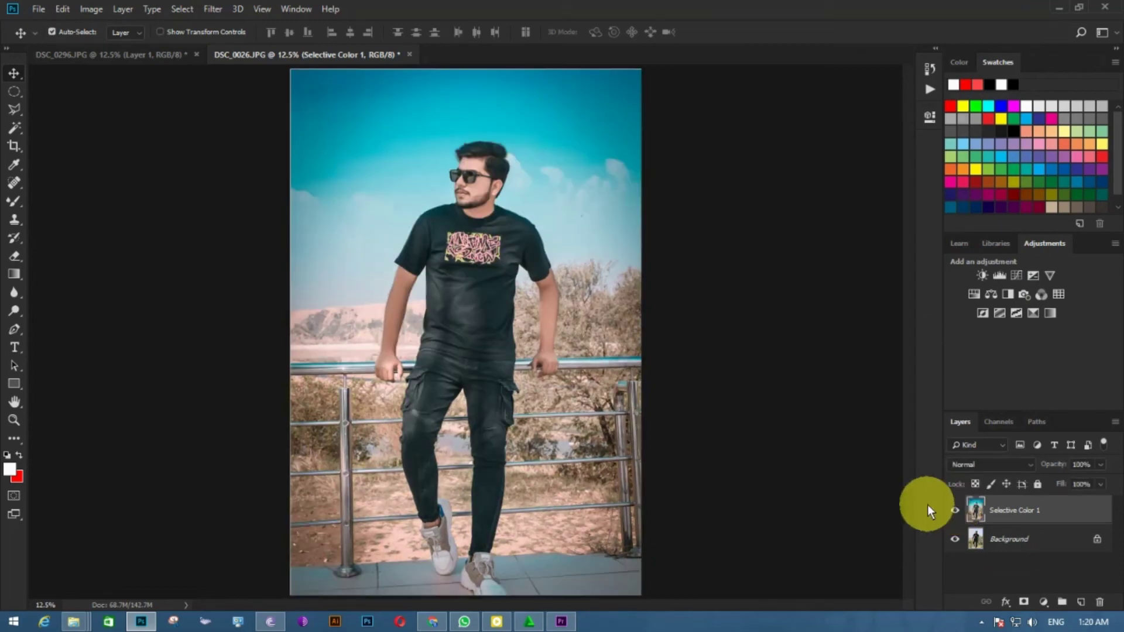